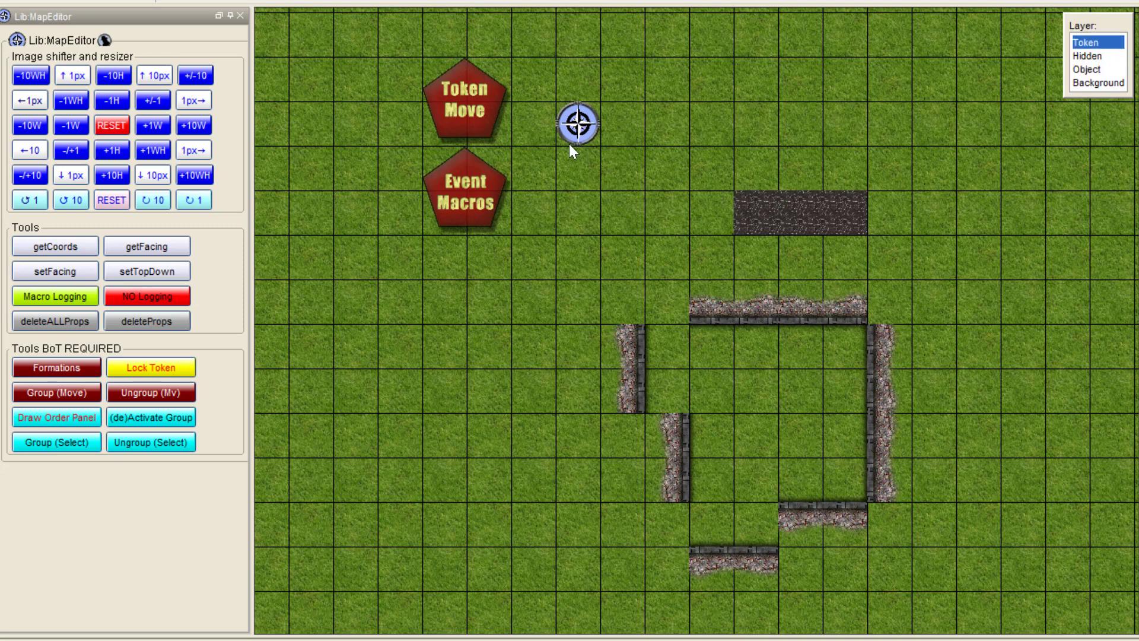
Step: Open the Group Move formations dialog from the Lib:MapEditor token and place it below the Event Macros token
{"action": "left_click", "coordinate": [578, 129]}
{"action": "left_click", "coordinate": [59, 368]}
{"action": "left_click_drag", "start_coordinate": [784, 159], "coordinate": [413, 240]}
Step: Add all six wolf images from the TOKENS Wolf folder to the map as tokens on an empty cell beside the Lib:MapEditor token
{"action": "left_click_drag", "start_coordinate": [1138, 125], "coordinate": [783, 19]}
{"action": "left_click_drag", "start_coordinate": [894, 537], "coordinate": [1037, 195]}
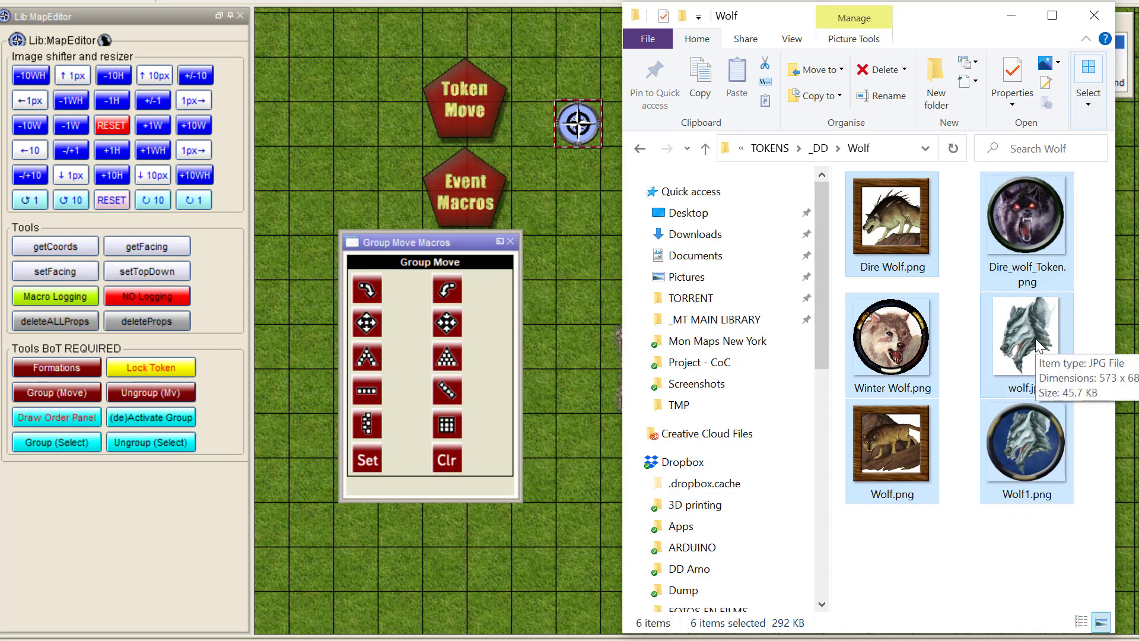
{"action": "left_click_drag", "start_coordinate": [1026, 336], "coordinate": [711, 124]}
{"action": "left_click", "coordinate": [1011, 15]}
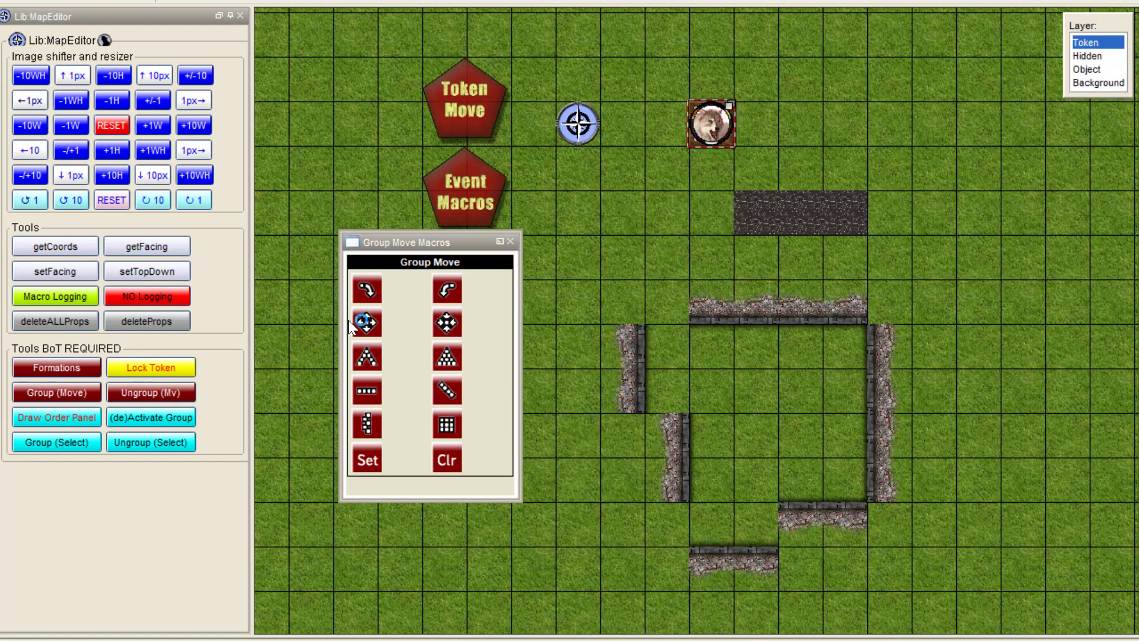
Step: Arrange the wolf tokens in a block formation, then put them back in line formation and try the two four-arrow group options
{"action": "left_click", "coordinate": [368, 397]}
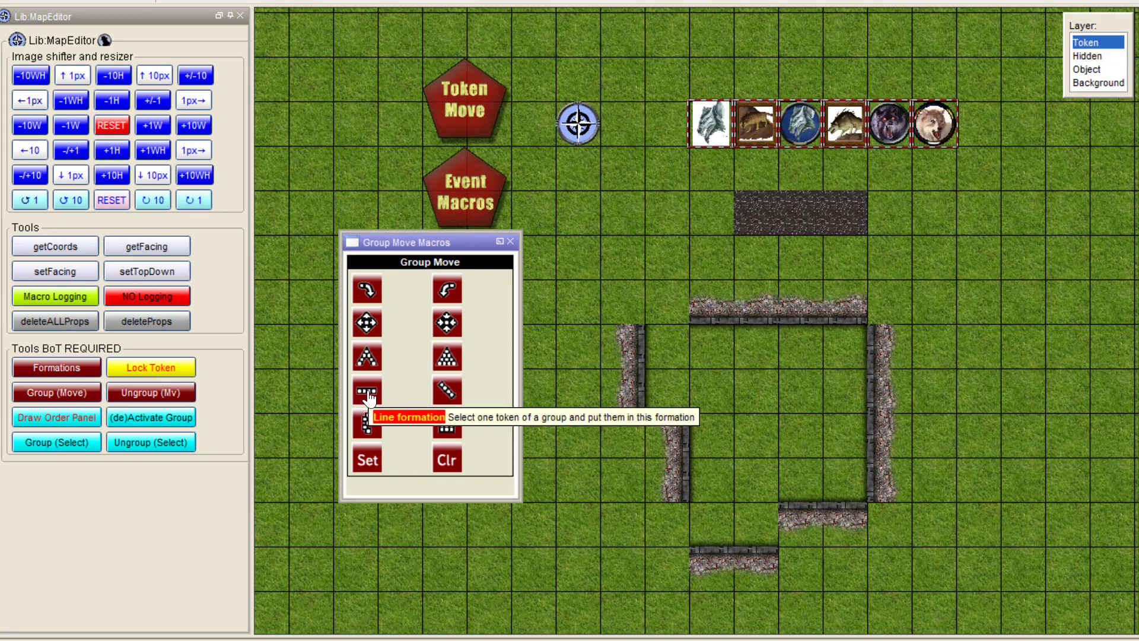
{"action": "left_click", "coordinate": [447, 425]}
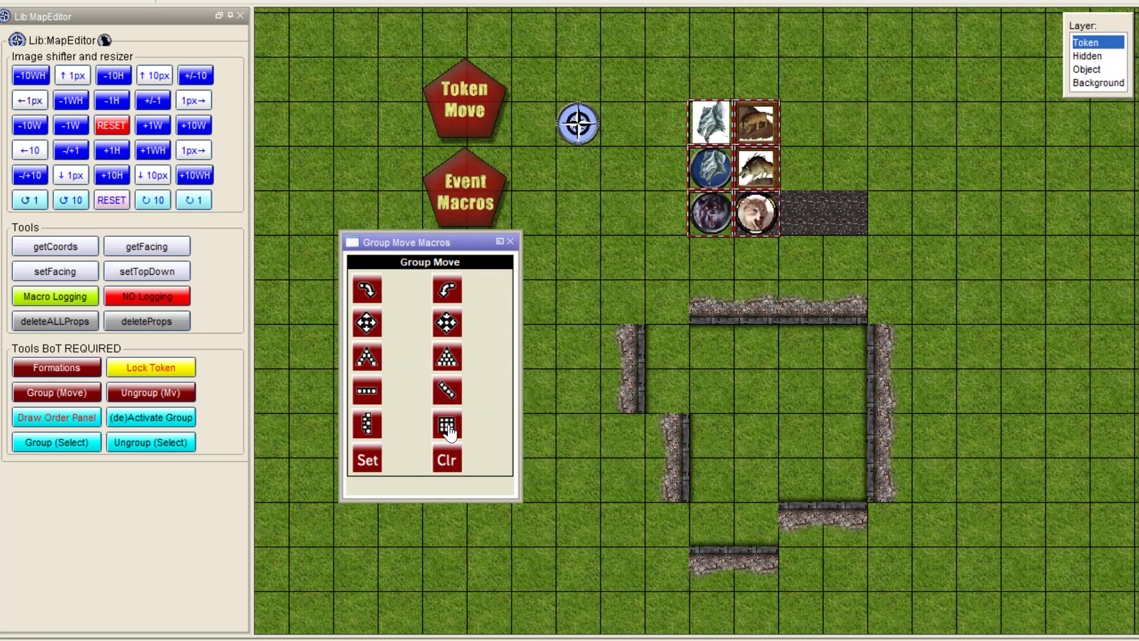
{"action": "left_click", "coordinate": [366, 392]}
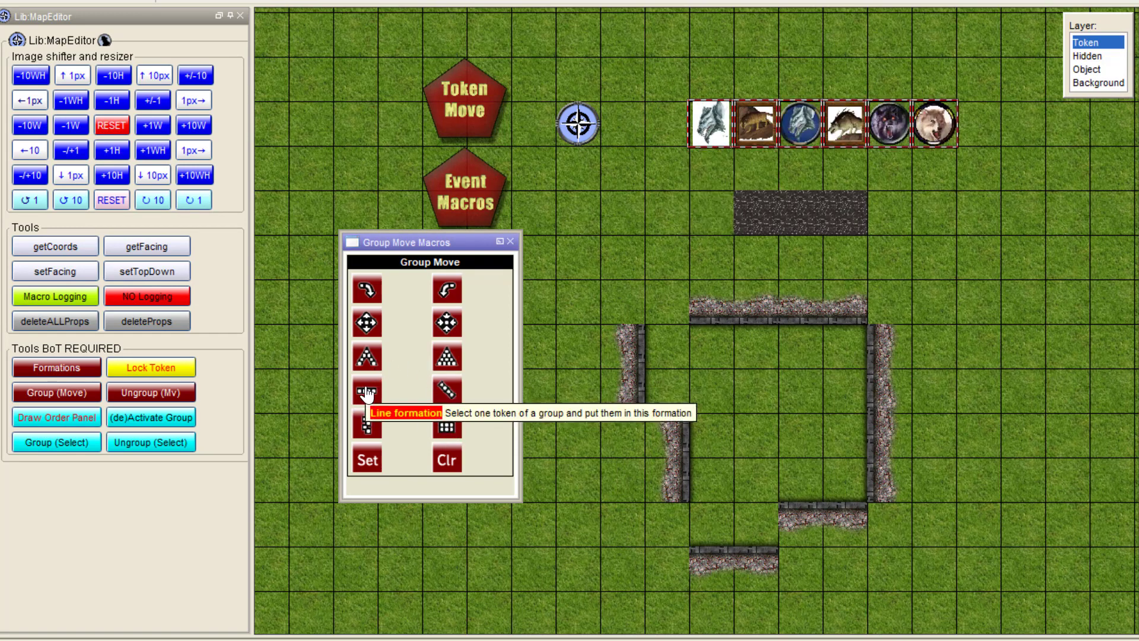
{"action": "left_click", "coordinate": [372, 325]}
{"action": "left_click", "coordinate": [442, 325]}
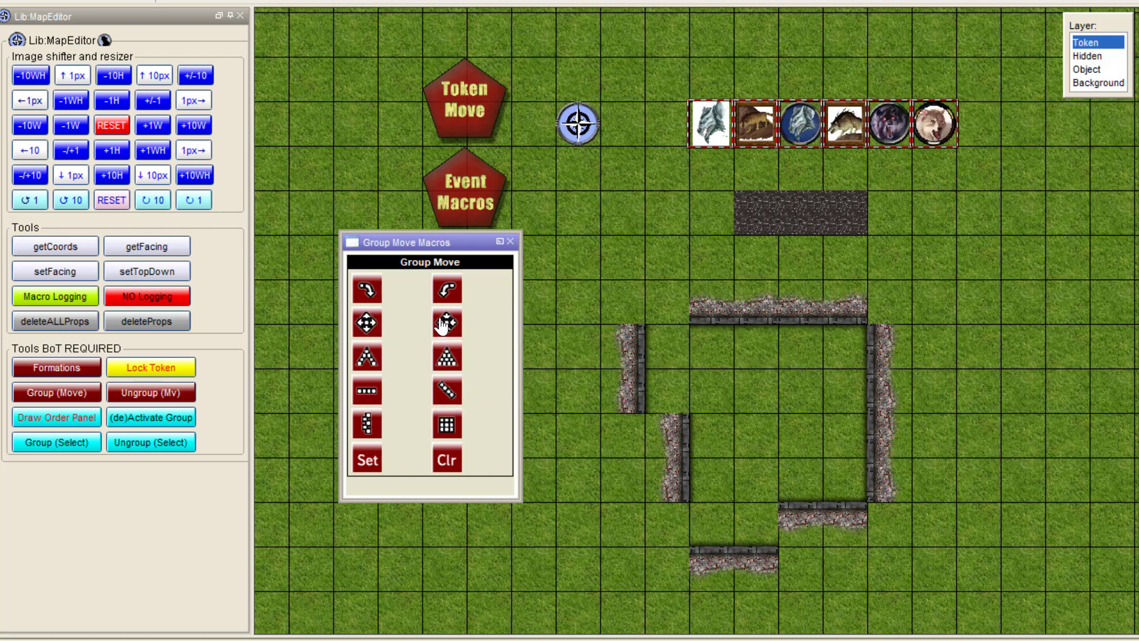
Step: Rotate the line of wolf tokens clockwise in quarter turns through a full circle and close the Group Move dialog
{"action": "left_click", "coordinate": [367, 290]}
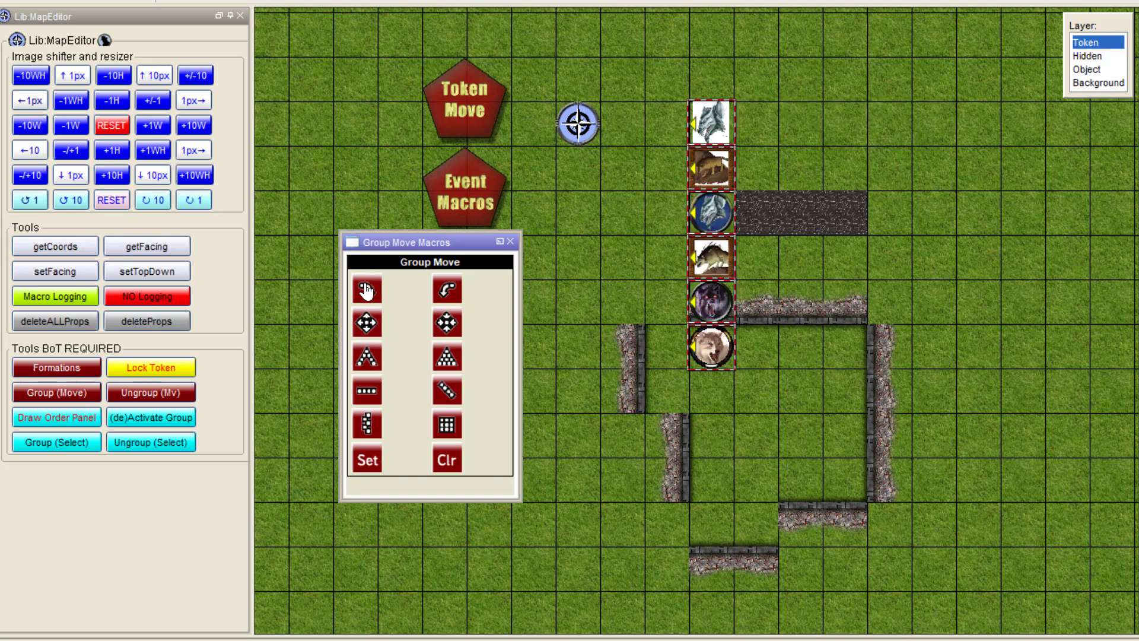
{"action": "left_click", "coordinate": [367, 290]}
{"action": "left_click", "coordinate": [367, 289]}
{"action": "left_click", "coordinate": [366, 289]}
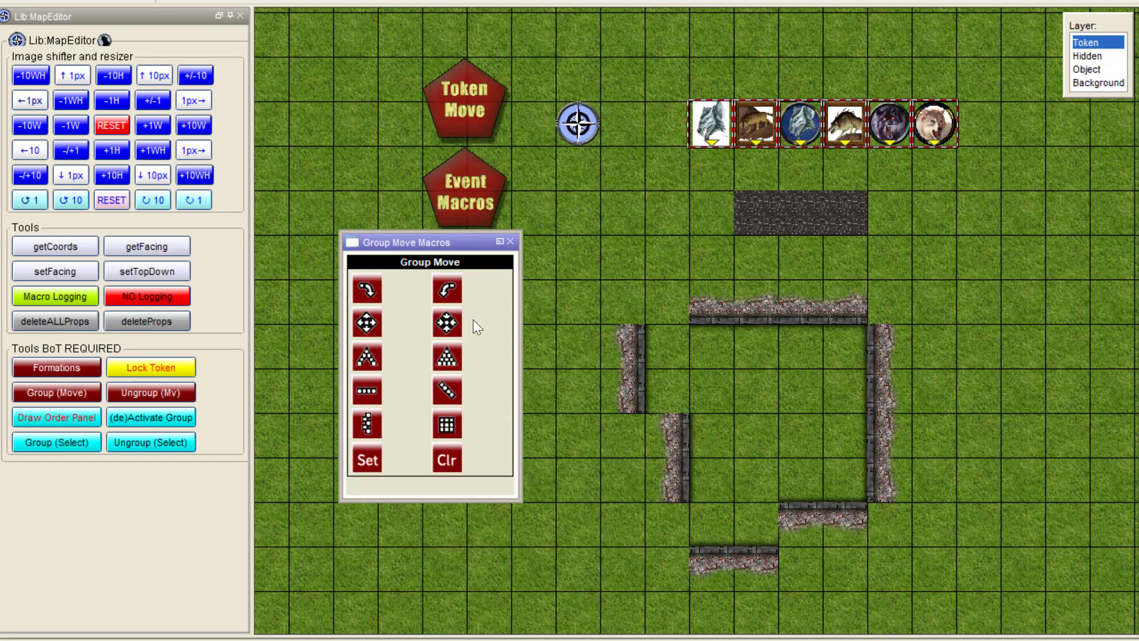
{"action": "left_click", "coordinate": [510, 242]}
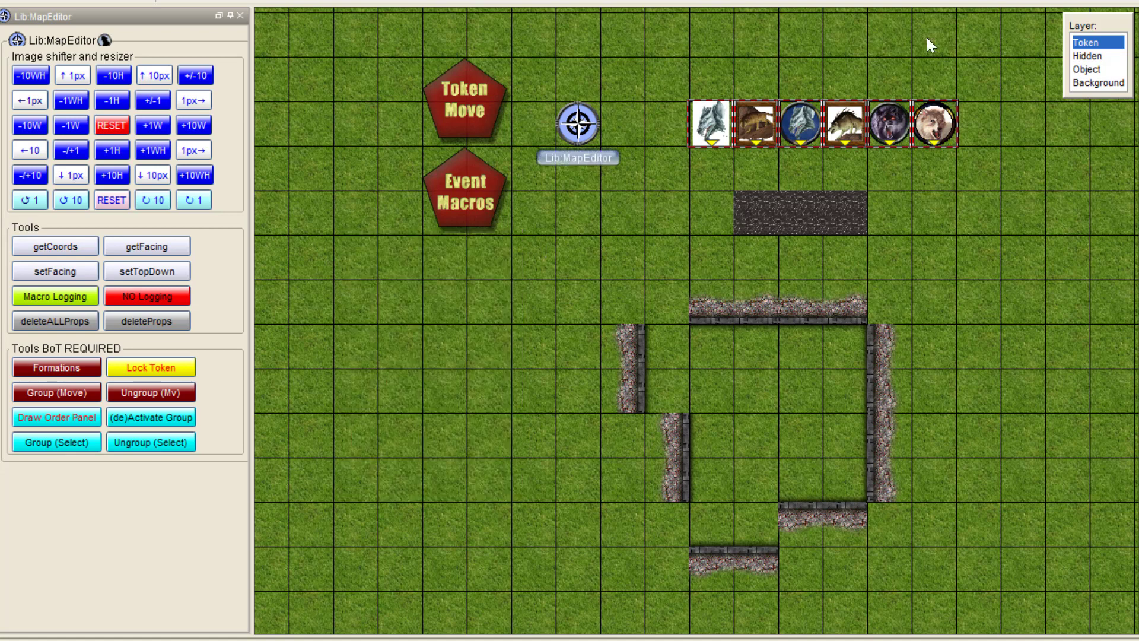
Step: Delete all the wolf tokens in the row except the first one, named wolf
{"action": "left_click", "coordinate": [979, 84]}
{"action": "left_click_drag", "start_coordinate": [996, 68], "coordinate": [757, 162]}
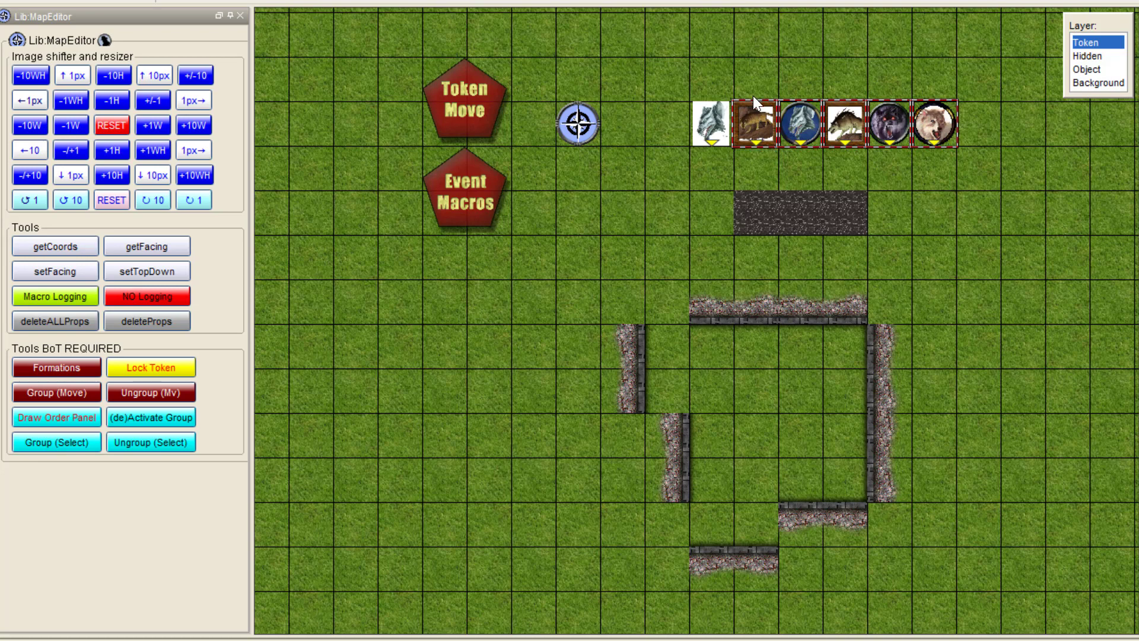
{"action": "key", "text": "Delete"}
Step: Move the wolf token into the walled area, reset its image to native size, and reposition the enlarged image
{"action": "left_click_drag", "start_coordinate": [713, 128], "coordinate": [763, 382]}
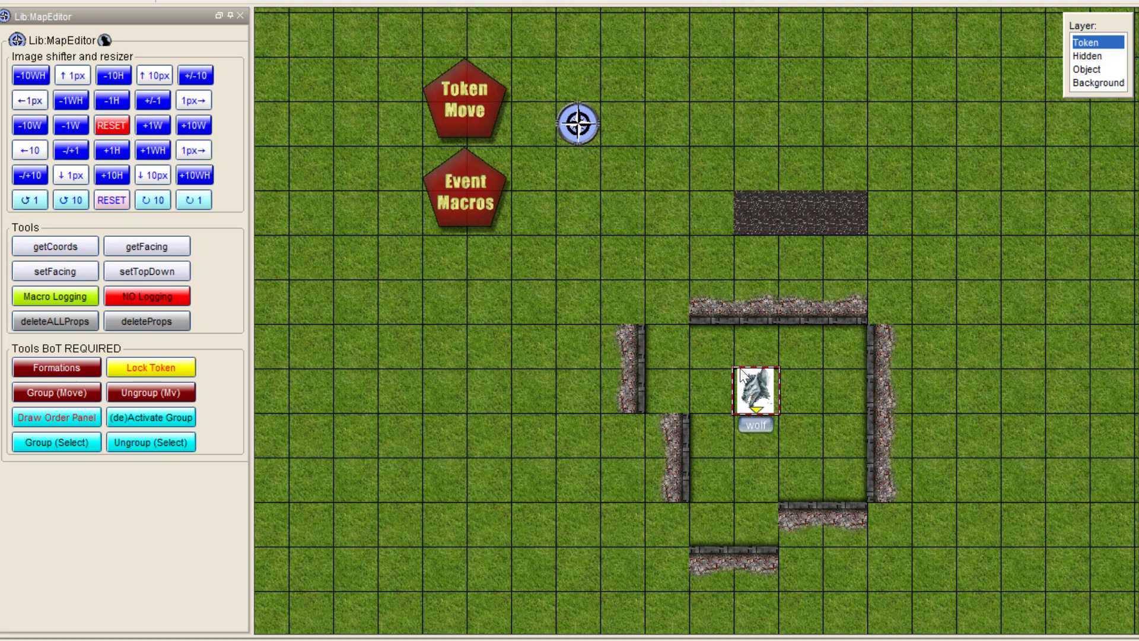
{"action": "left_click", "coordinate": [111, 125]}
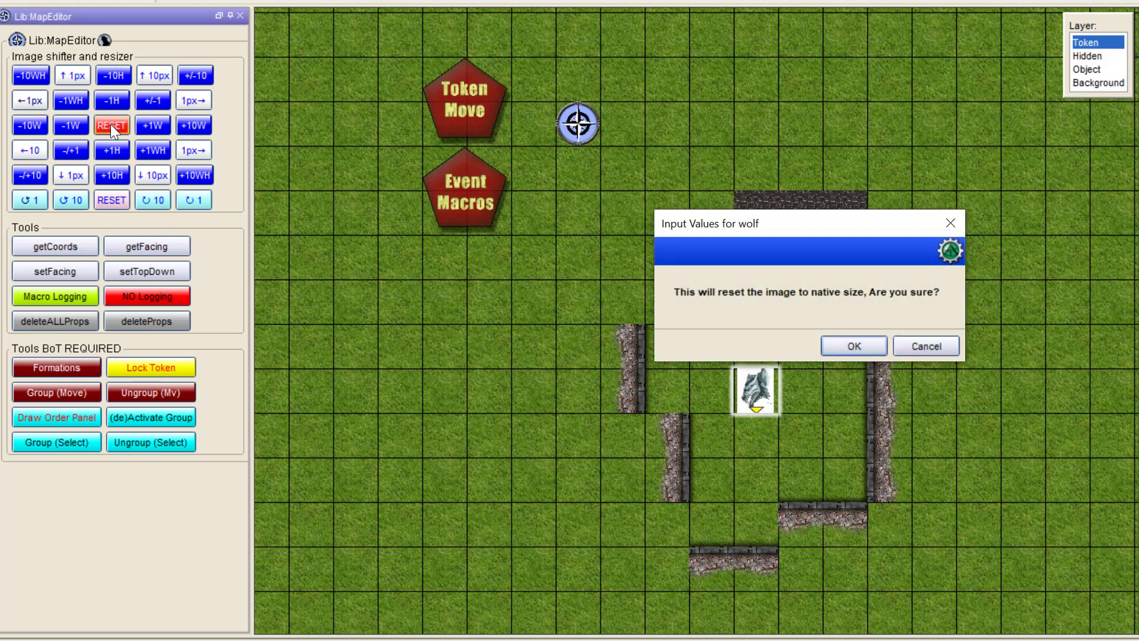
{"action": "left_click", "coordinate": [852, 345]}
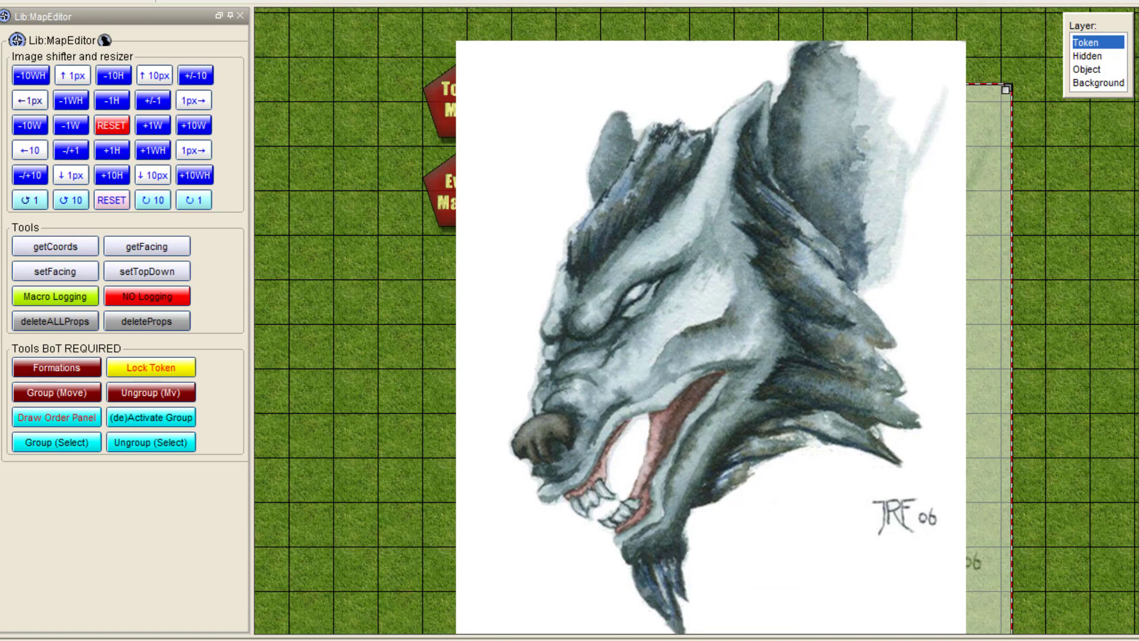
{"action": "left_click_drag", "start_coordinate": [806, 302], "coordinate": [666, 290]}
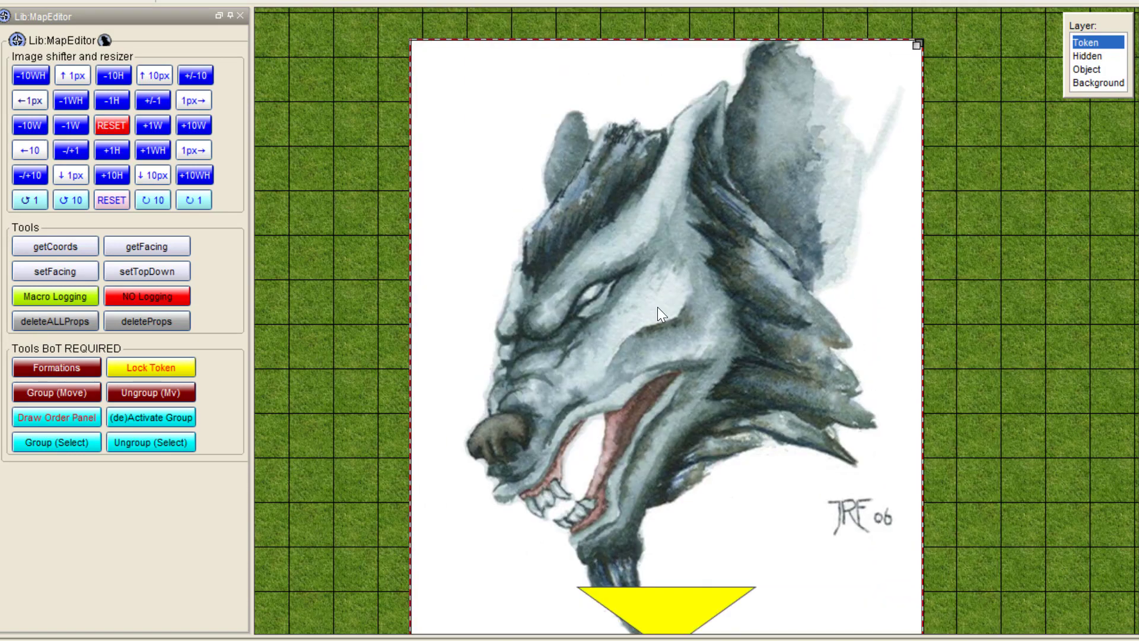
Step: Rotate the wolf token's facing around and apply the top-down setting to the token
{"action": "scroll", "coordinate": [655, 556], "scroll_direction": "down", "scroll_amount": 9}
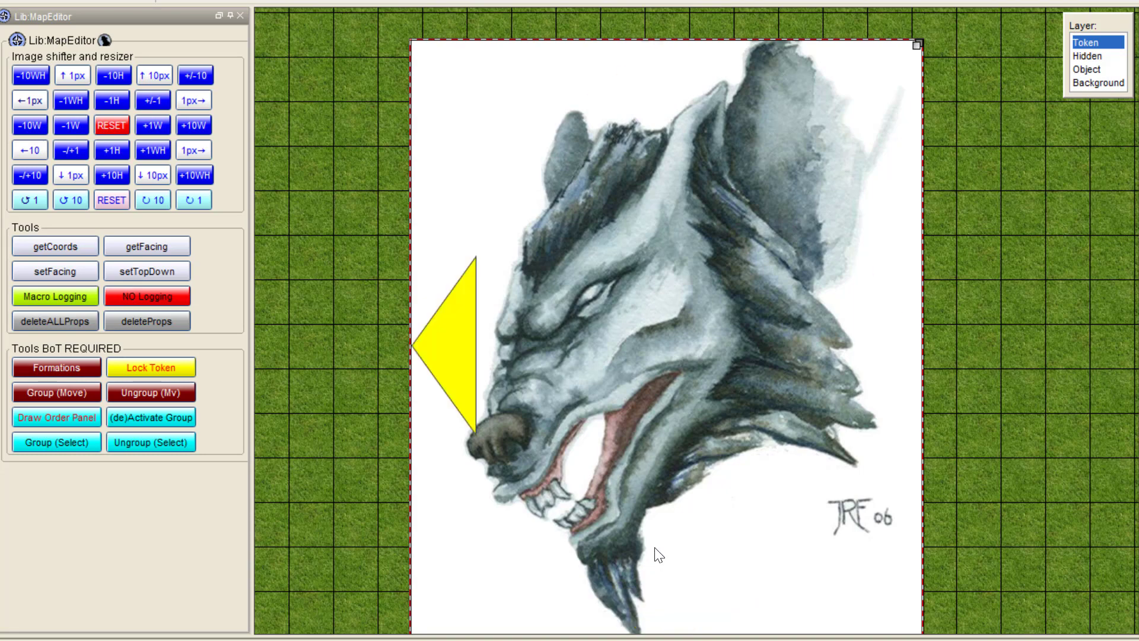
{"action": "scroll", "coordinate": [659, 557], "scroll_direction": "down", "scroll_amount": 3}
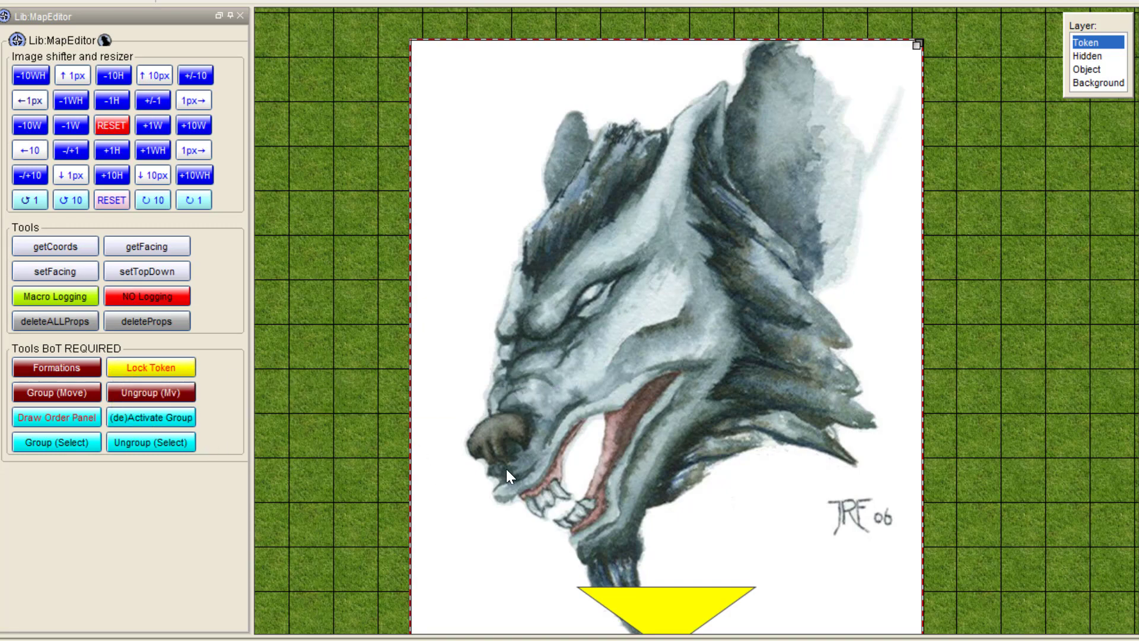
{"action": "left_click", "coordinate": [110, 271]}
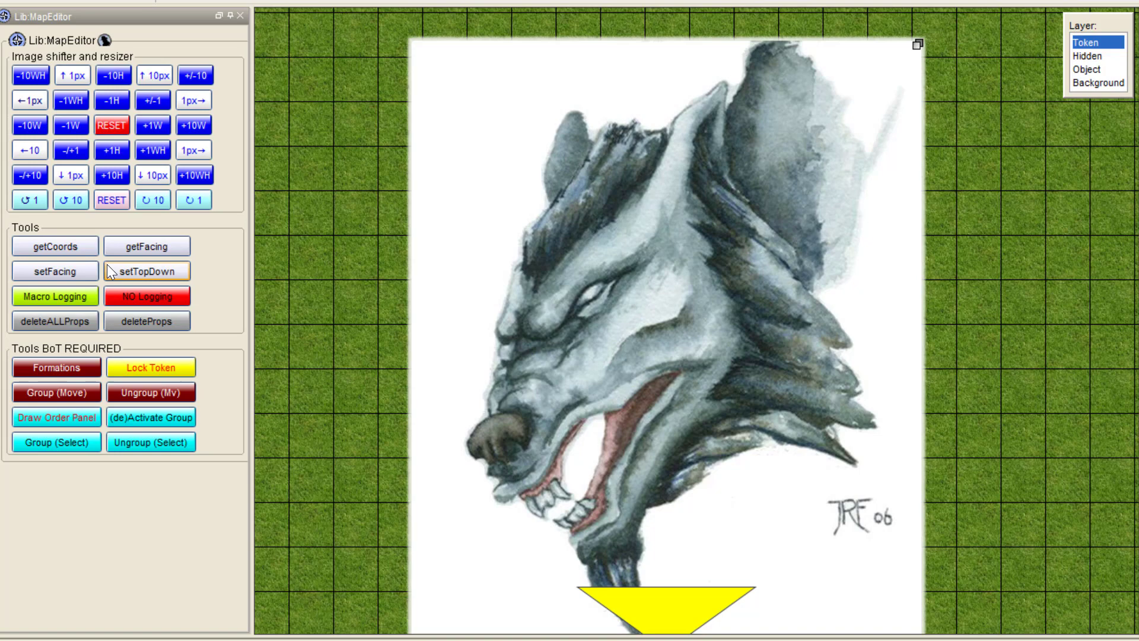
{"action": "left_click", "coordinate": [146, 273]}
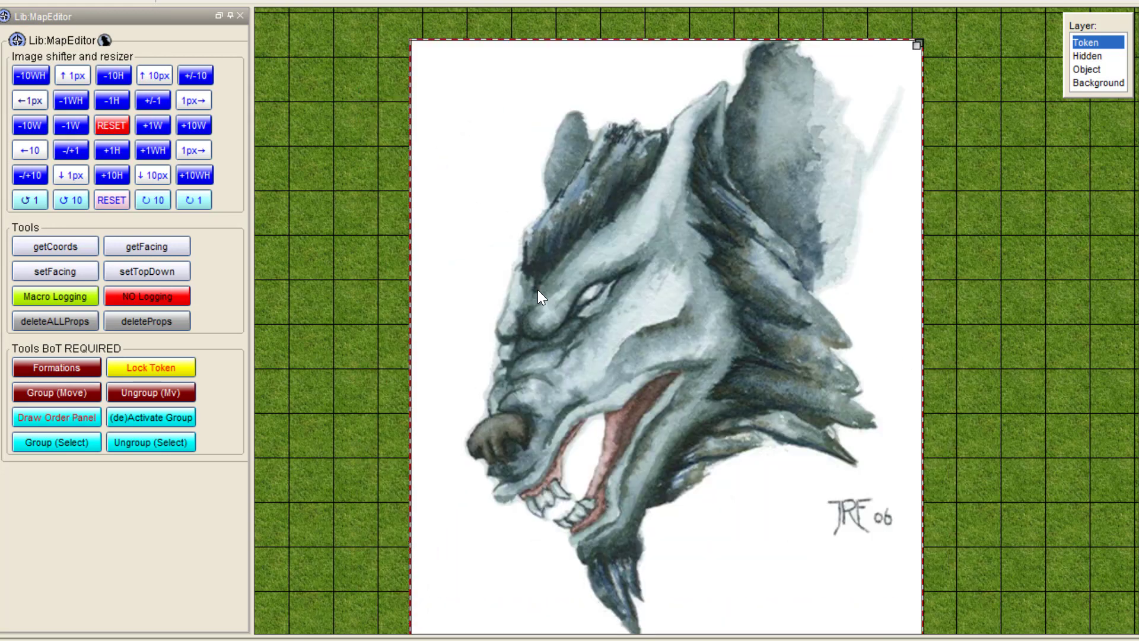
{"action": "left_click", "coordinate": [157, 275]}
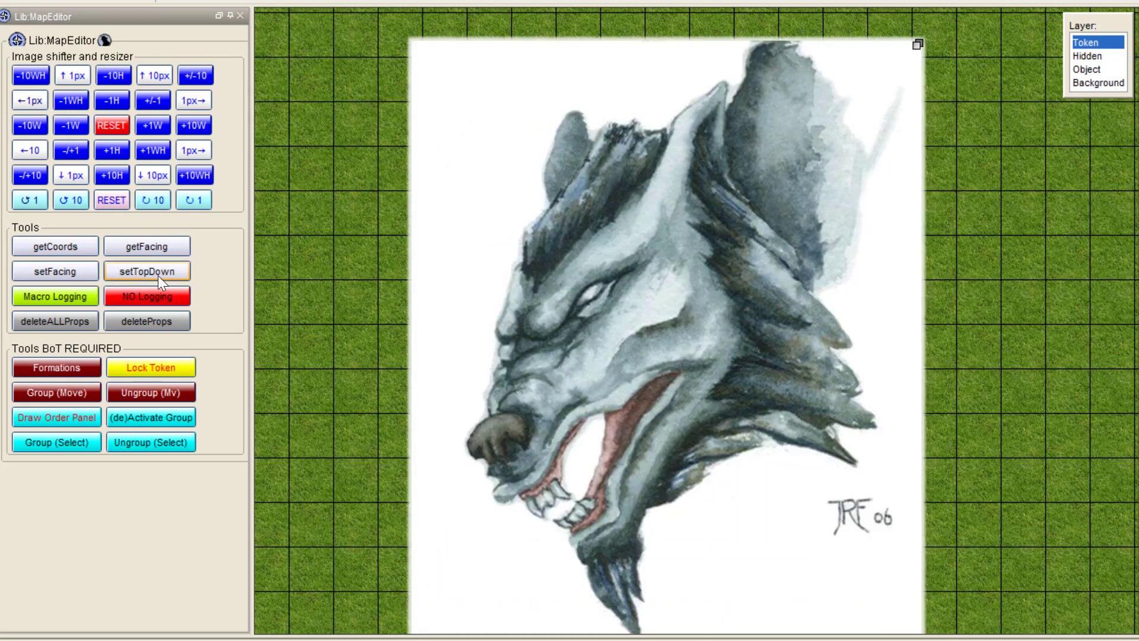
{"action": "left_click", "coordinate": [596, 270]}
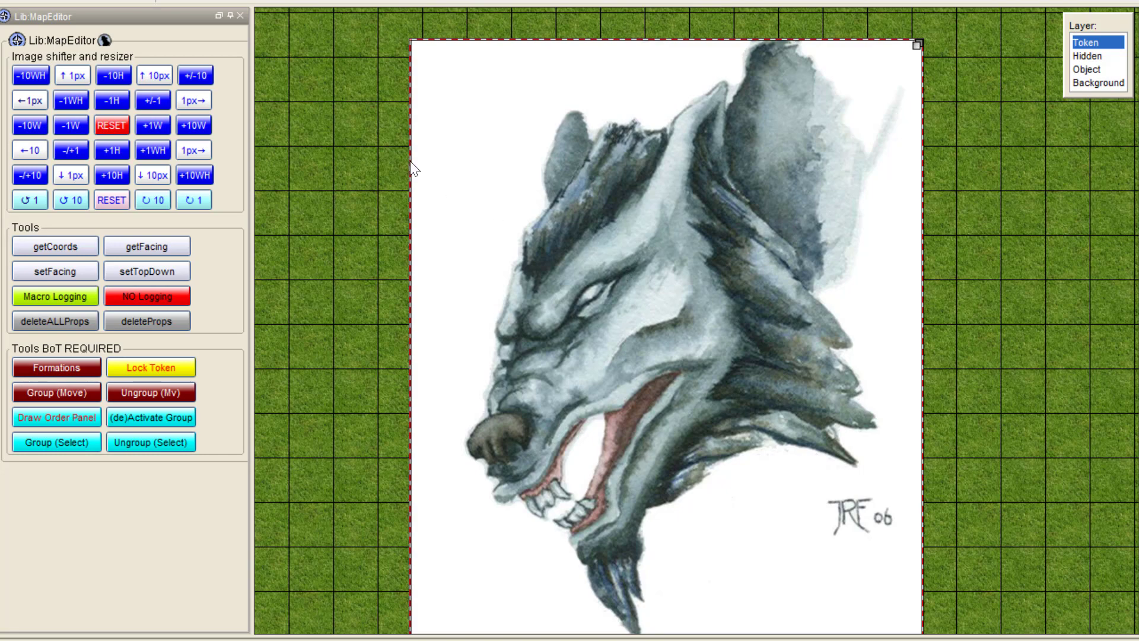
{"action": "left_click", "coordinate": [72, 75]}
{"action": "left_click", "coordinate": [30, 100]}
{"action": "left_click", "coordinate": [26, 76]}
{"action": "left_click", "coordinate": [193, 126]}
{"action": "left_click", "coordinate": [22, 179]}
Step: Reduce the wolf image's height repeatedly in steps of 10, then fine-tune it down in steps of 1
{"action": "left_click", "coordinate": [125, 78]}
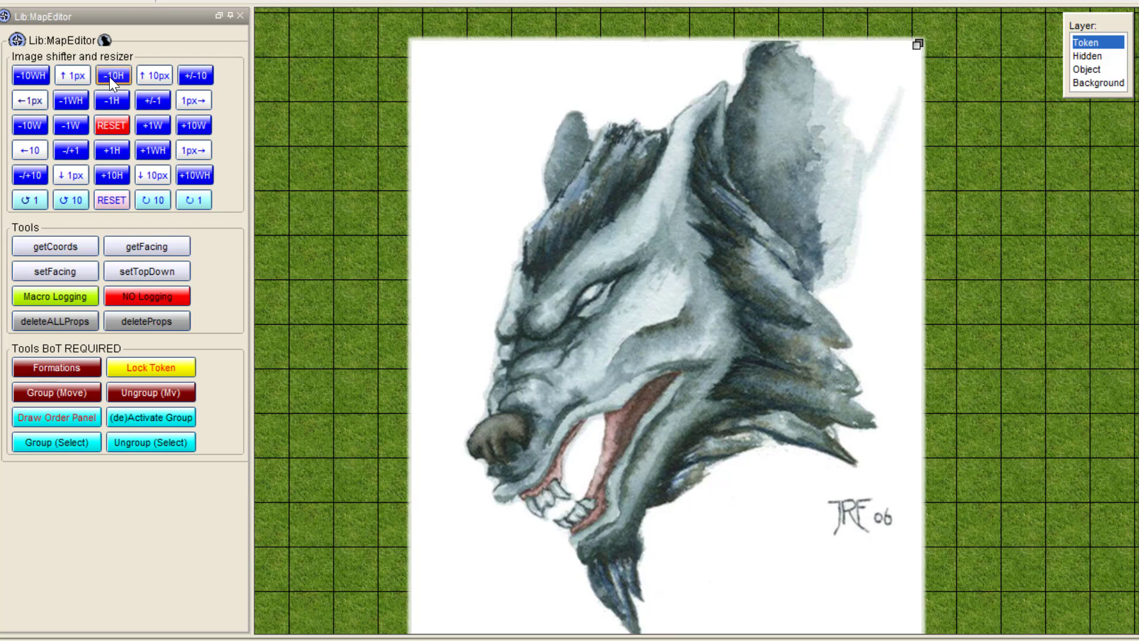
{"action": "left_click", "coordinate": [109, 77]}
{"action": "left_click", "coordinate": [109, 77]}
{"action": "left_click", "coordinate": [109, 77]}
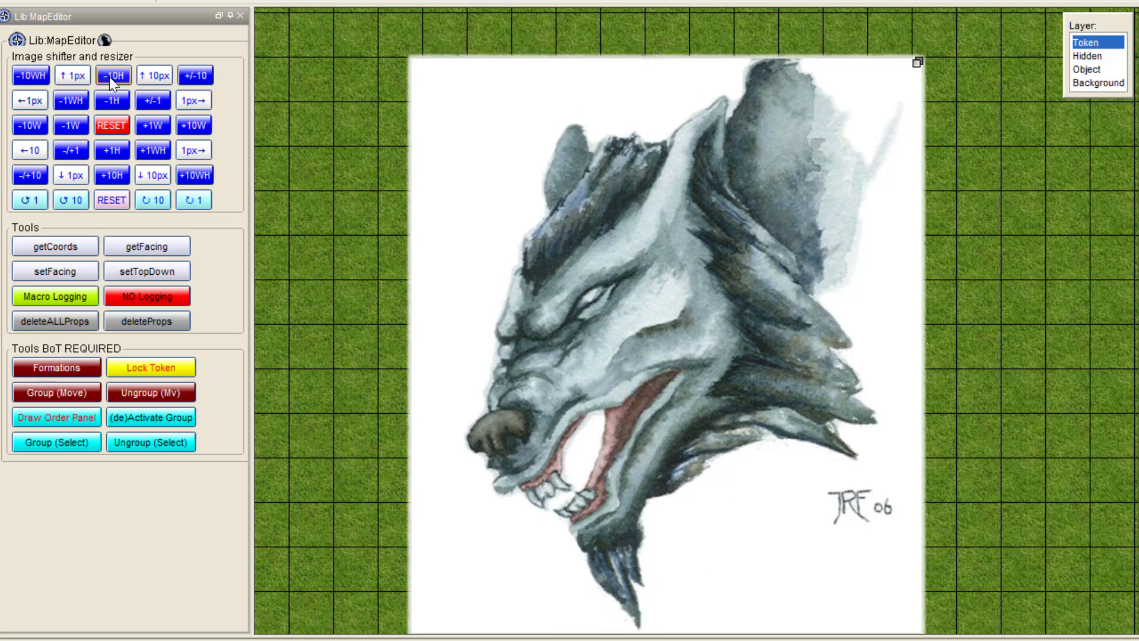
{"action": "left_click", "coordinate": [110, 78]}
{"action": "left_click", "coordinate": [110, 77]}
{"action": "left_click", "coordinate": [109, 77]}
{"action": "left_click", "coordinate": [110, 77]}
{"action": "left_click", "coordinate": [110, 77]}
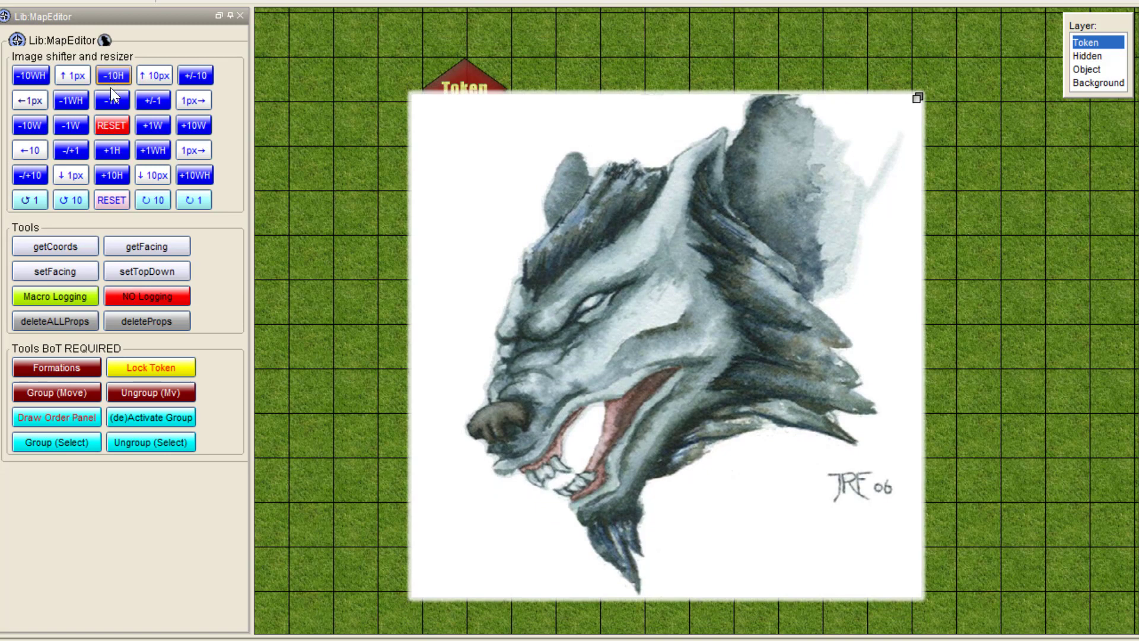
{"action": "left_click", "coordinate": [112, 98]}
{"action": "left_click", "coordinate": [113, 99]}
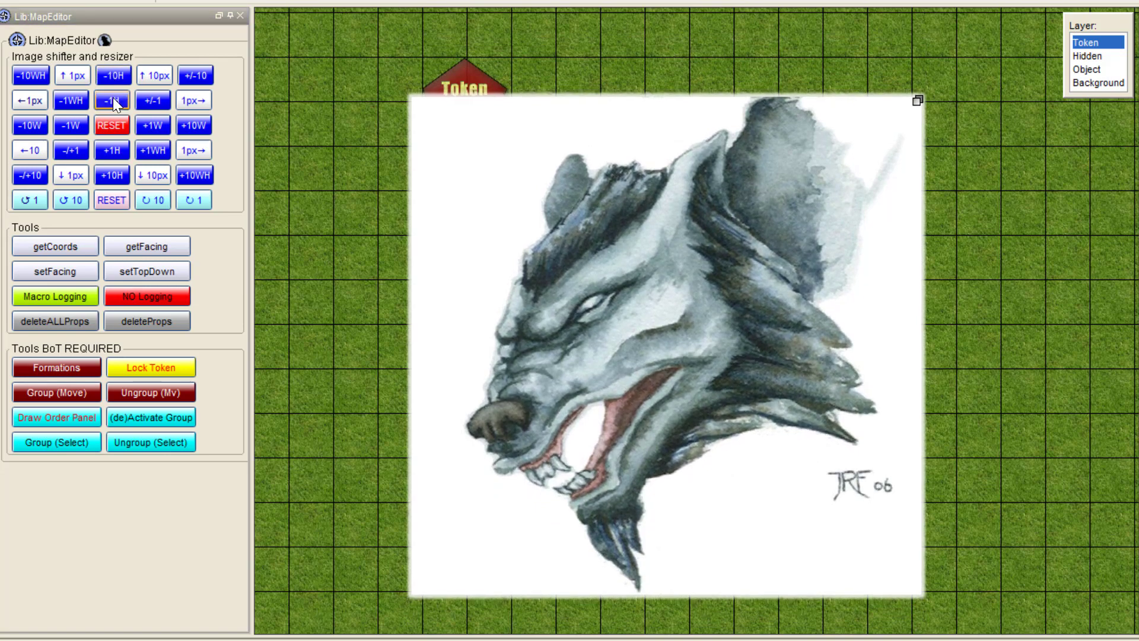
{"action": "left_click", "coordinate": [112, 98]}
{"action": "left_click", "coordinate": [113, 99]}
Step: Increase the wolf image's height in steps of 1, then in steps of 10
{"action": "left_click", "coordinate": [108, 149]}
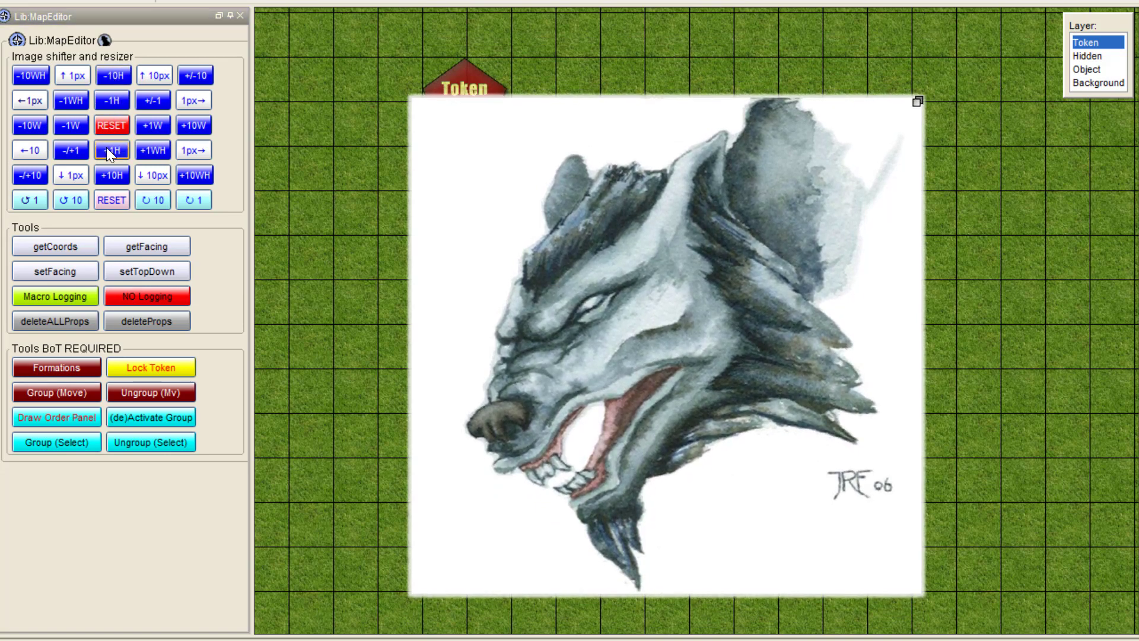
{"action": "left_click", "coordinate": [107, 149]}
{"action": "left_click", "coordinate": [108, 149]}
{"action": "left_click", "coordinate": [107, 149]}
{"action": "left_click", "coordinate": [109, 173]}
{"action": "left_click", "coordinate": [108, 173]}
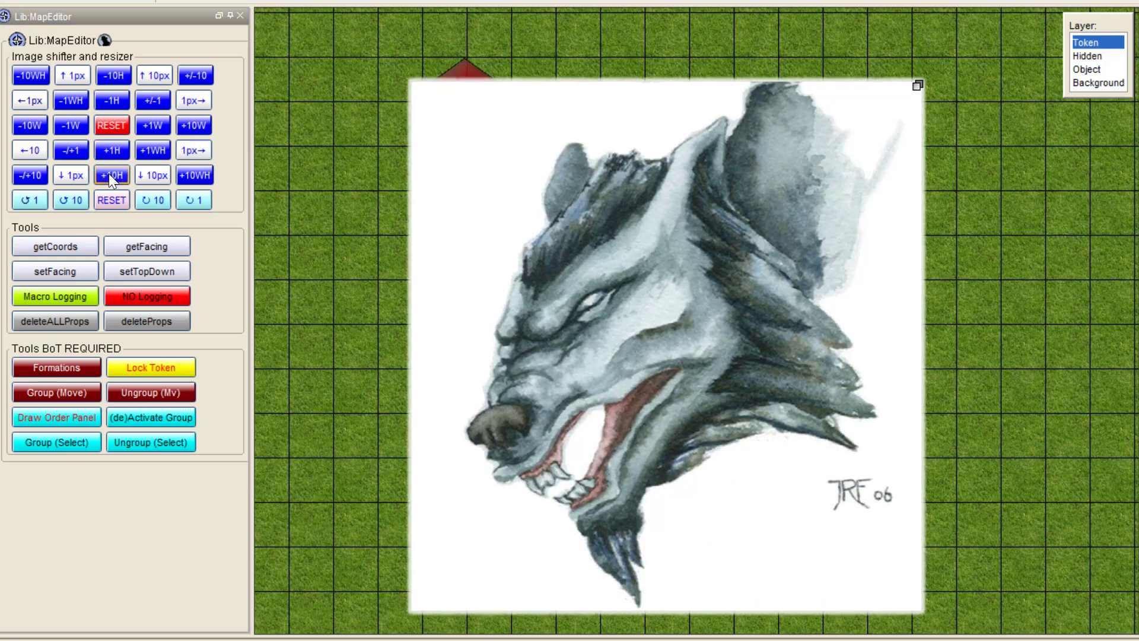
{"action": "left_click", "coordinate": [109, 174]}
{"action": "left_click", "coordinate": [108, 174]}
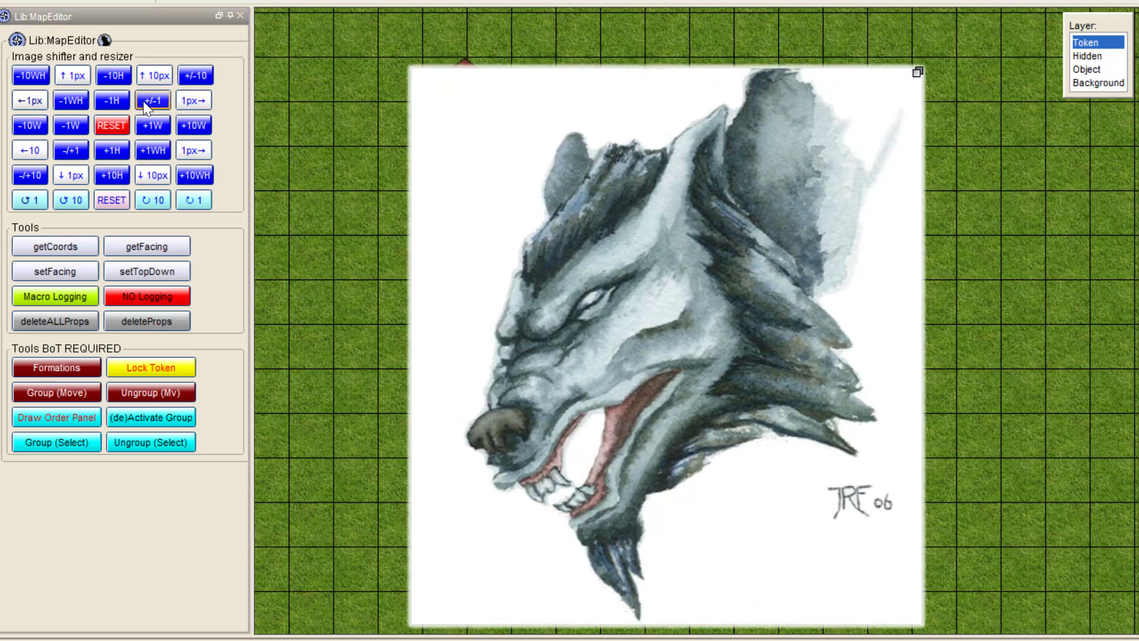
Step: Narrow the wolf image three times in steps of 10, then widen it again by the same amount
{"action": "left_click", "coordinate": [31, 124]}
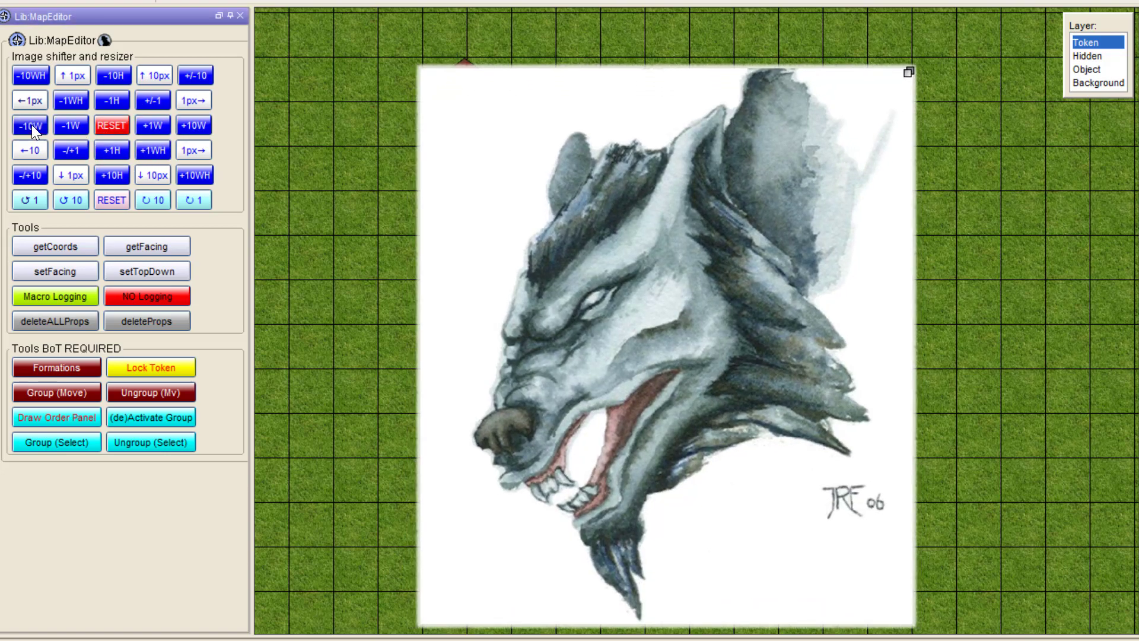
{"action": "left_click", "coordinate": [31, 125]}
{"action": "left_click", "coordinate": [30, 124]}
{"action": "left_click", "coordinate": [192, 124]}
{"action": "left_click", "coordinate": [192, 124]}
{"action": "left_click", "coordinate": [193, 124]}
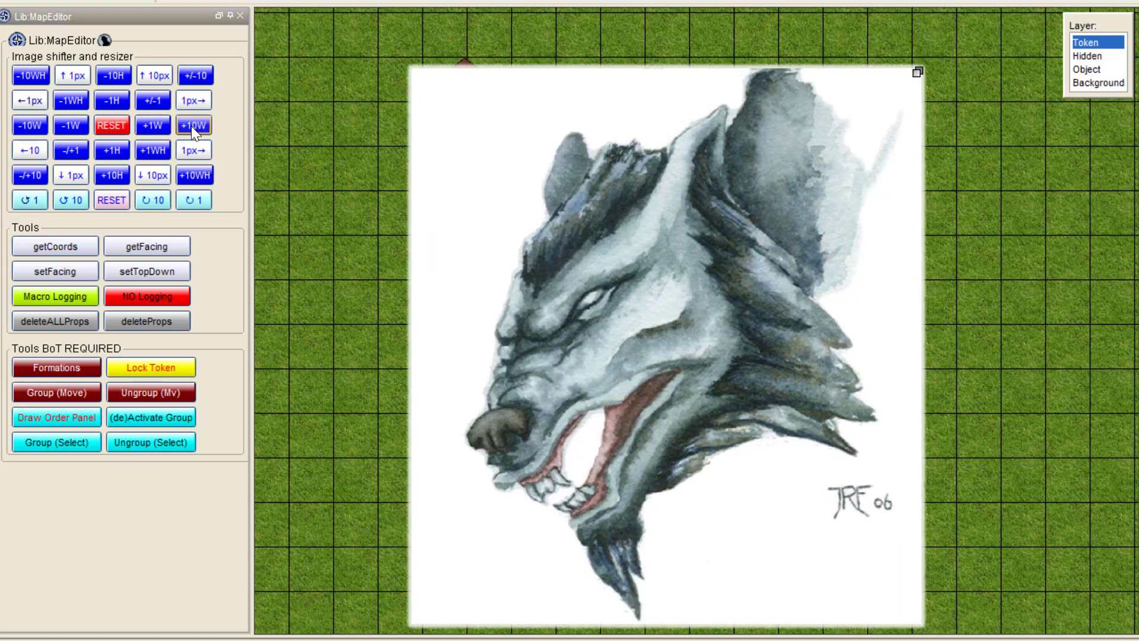
Step: Fine-tune the wolf image's width in steps of 1, widening it three times and narrowing it twice
{"action": "left_click", "coordinate": [152, 124]}
{"action": "left_click", "coordinate": [152, 125]}
{"action": "left_click", "coordinate": [152, 125]}
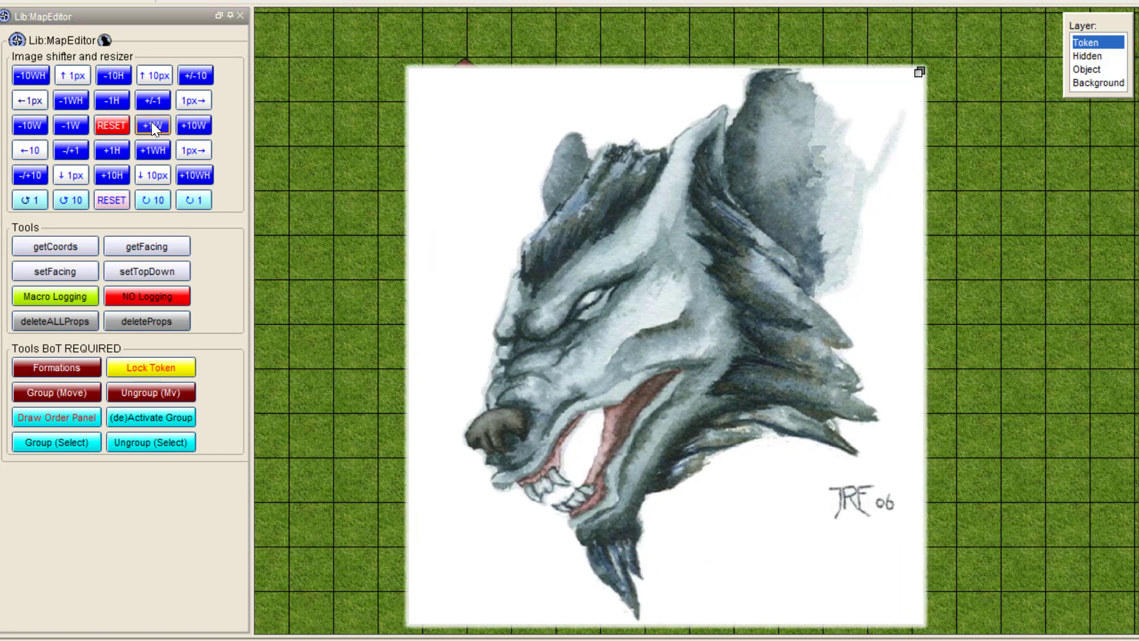
{"action": "left_click", "coordinate": [74, 122]}
{"action": "left_click", "coordinate": [74, 121]}
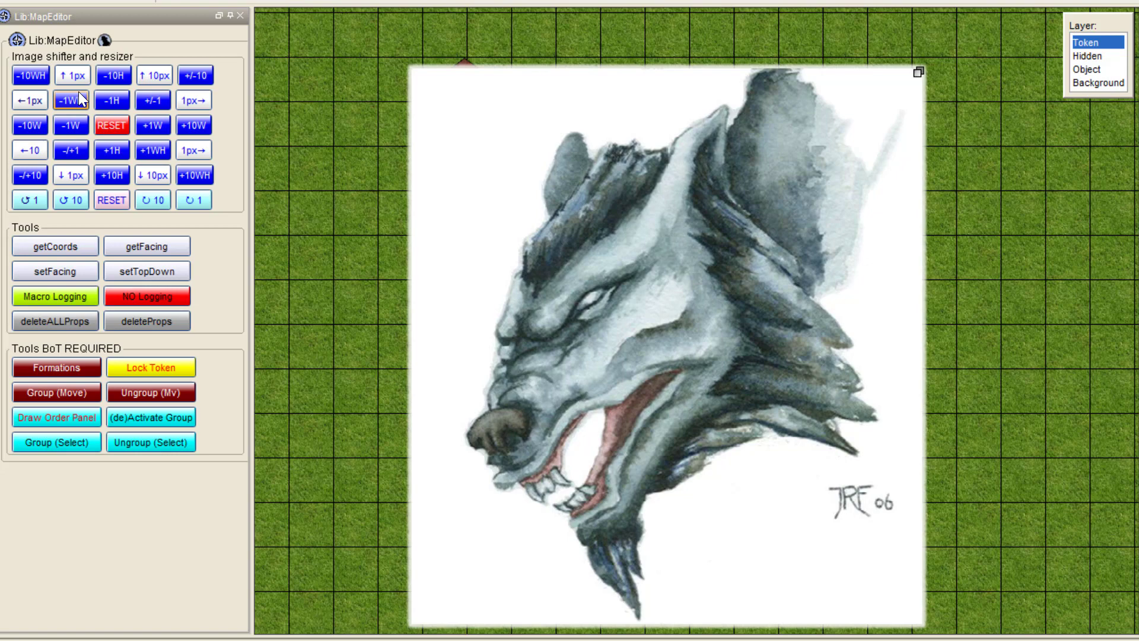
Step: Enlarge the wolf image's width and height together in steps of 1, then shrink both together in steps of 1
{"action": "left_click", "coordinate": [155, 150]}
{"action": "left_click", "coordinate": [155, 150]}
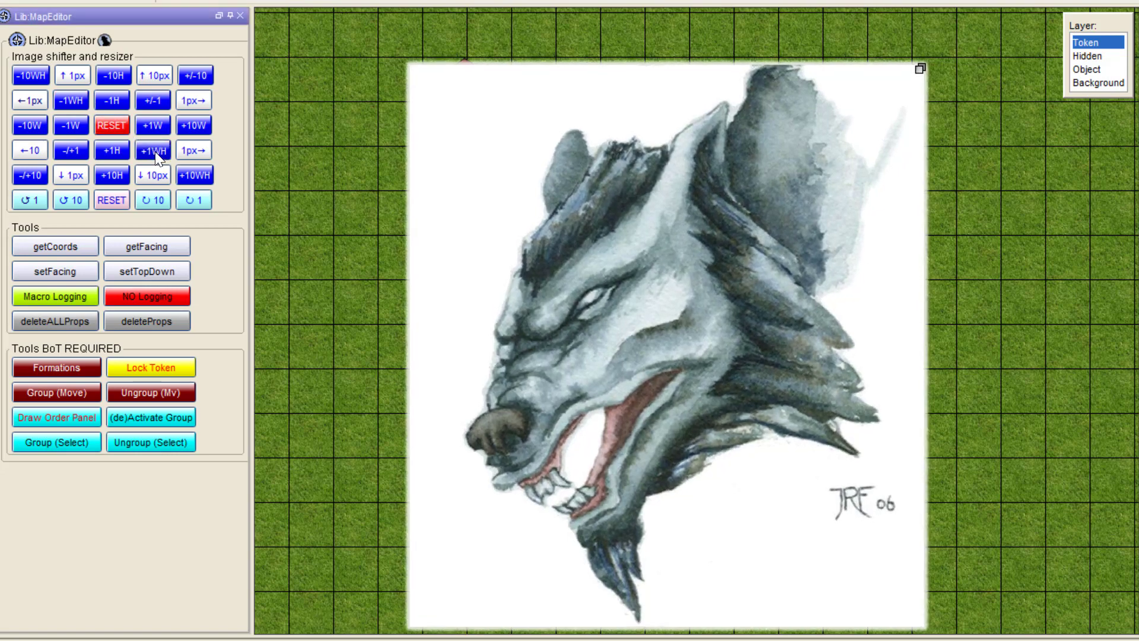
{"action": "left_click", "coordinate": [72, 98]}
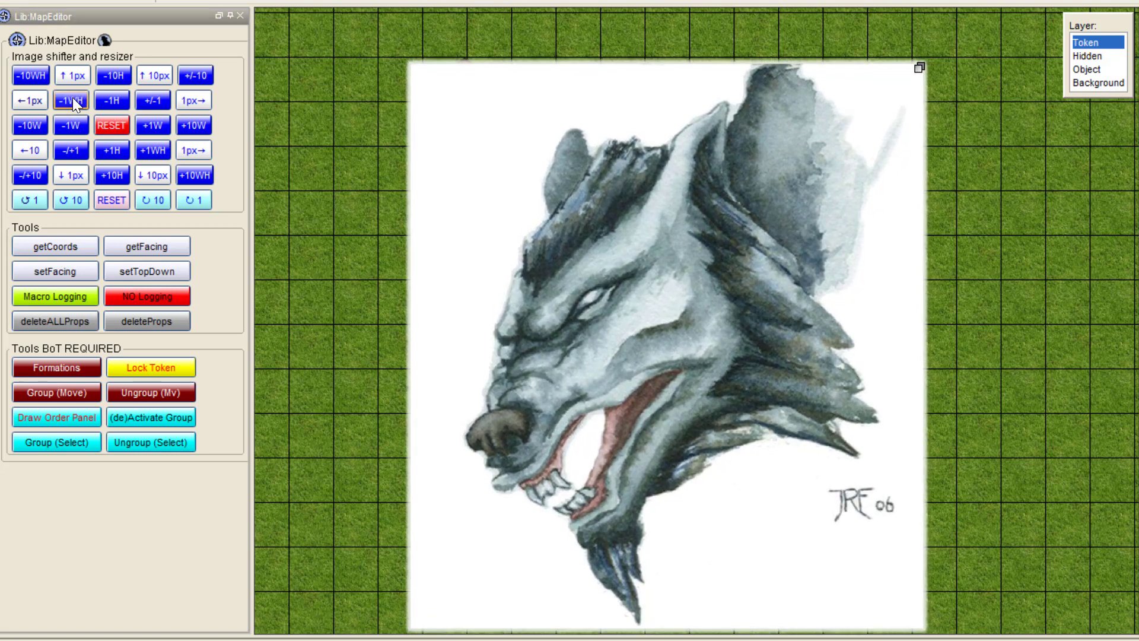
{"action": "left_click", "coordinate": [72, 97]}
{"action": "left_click", "coordinate": [73, 98]}
{"action": "left_click", "coordinate": [72, 98]}
{"action": "left_click", "coordinate": [73, 98]}
{"action": "left_click", "coordinate": [73, 99]}
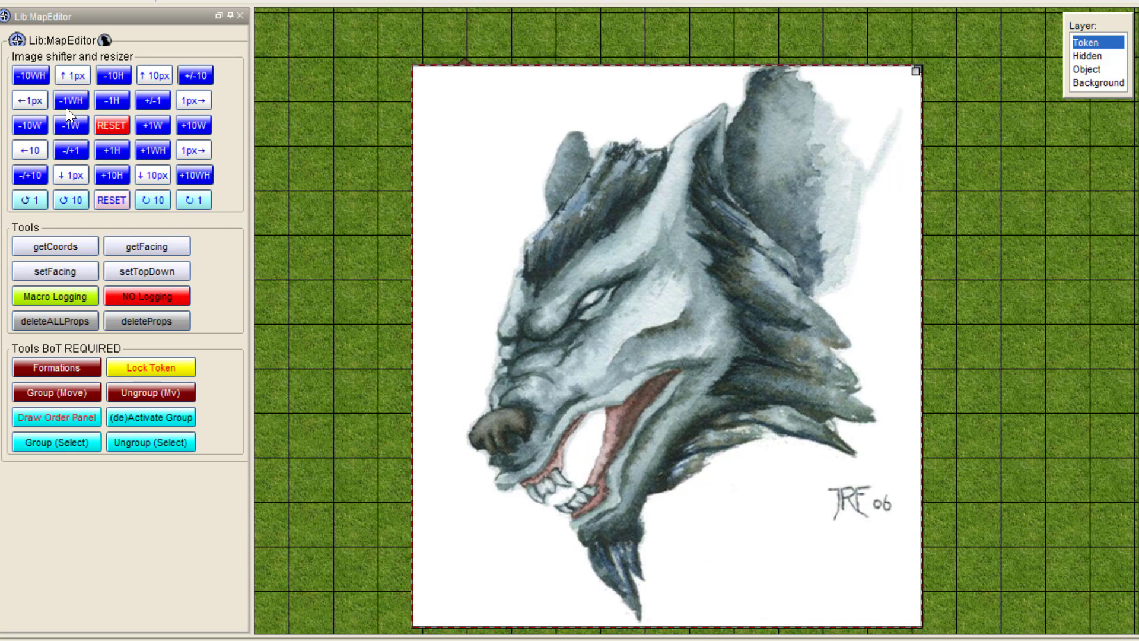
Step: Widen the wolf image while reducing its height in steps of 1 twice, then narrow and heighten it by the same amount
{"action": "left_click", "coordinate": [153, 100]}
{"action": "left_click", "coordinate": [153, 100]}
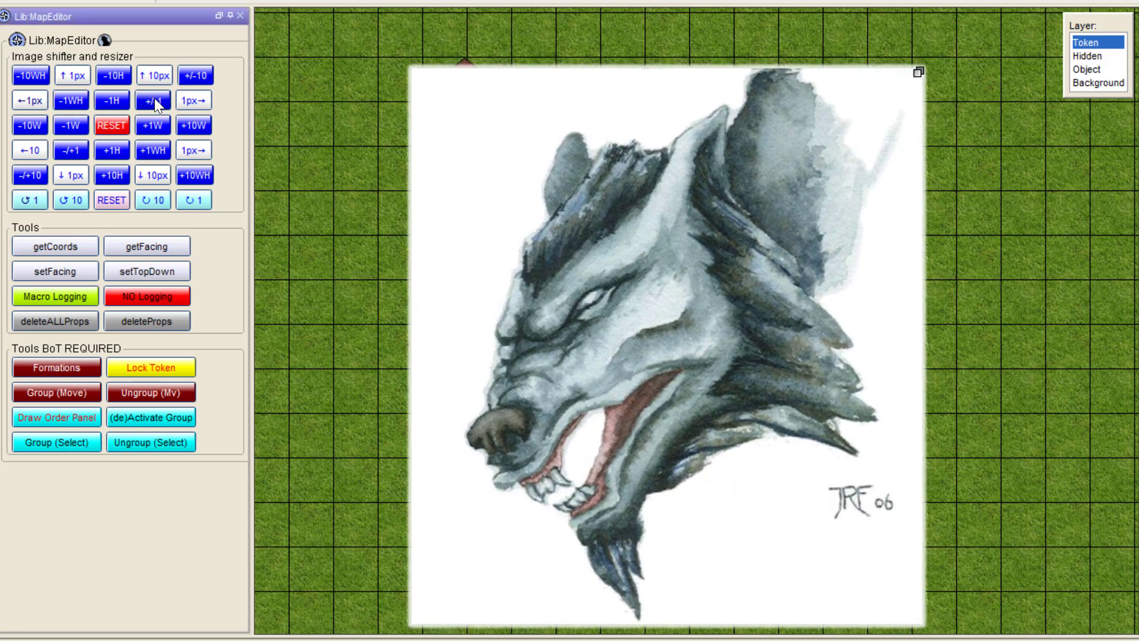
{"action": "left_click", "coordinate": [71, 150]}
{"action": "left_click", "coordinate": [71, 150]}
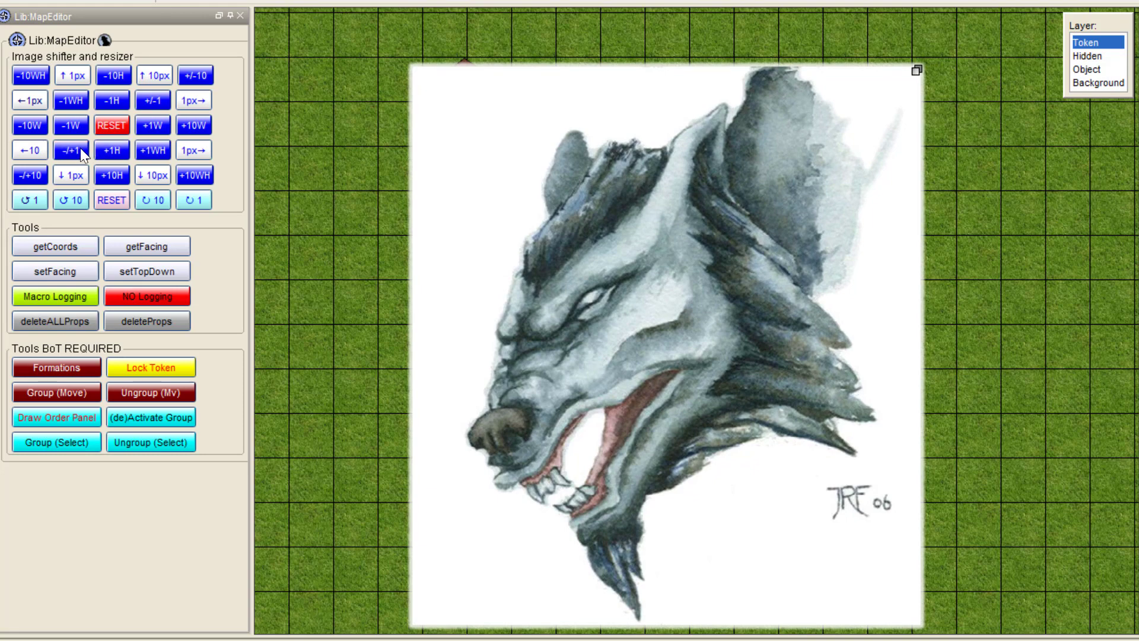
Step: Narrow and heighten the wolf image in steps of 10 five times, then widen and flatten it in steps of 10 three times
{"action": "left_click", "coordinate": [34, 174]}
{"action": "left_click", "coordinate": [34, 173]}
{"action": "left_click", "coordinate": [34, 173]}
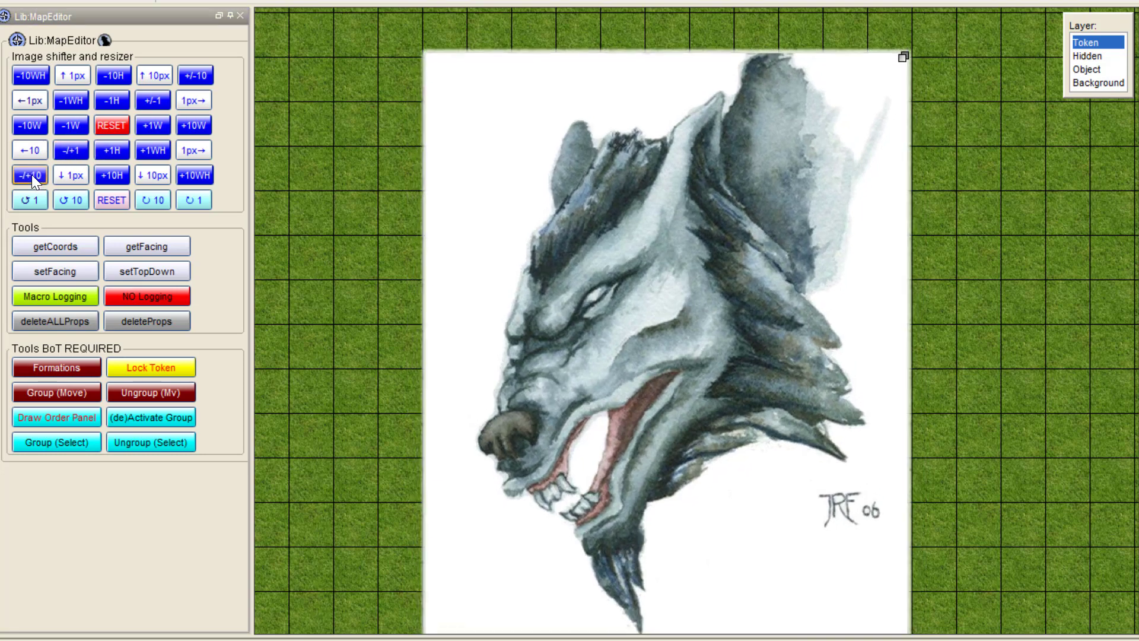
{"action": "left_click", "coordinate": [33, 173]}
{"action": "left_click", "coordinate": [34, 174]}
{"action": "left_click", "coordinate": [193, 73]}
{"action": "left_click", "coordinate": [194, 72]}
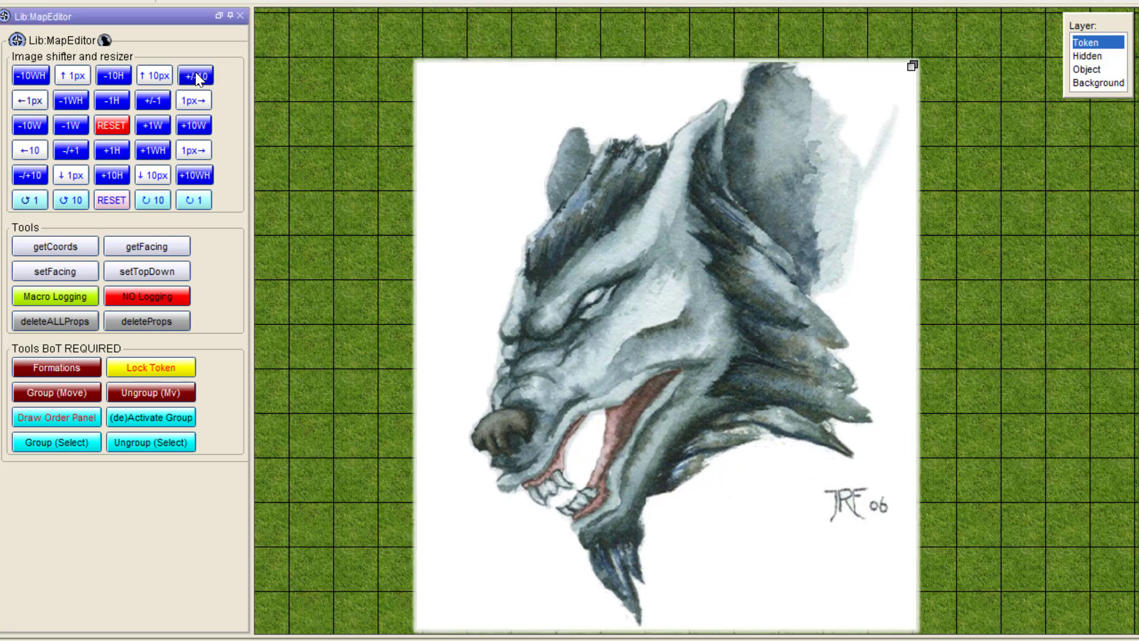
{"action": "left_click", "coordinate": [194, 73]}
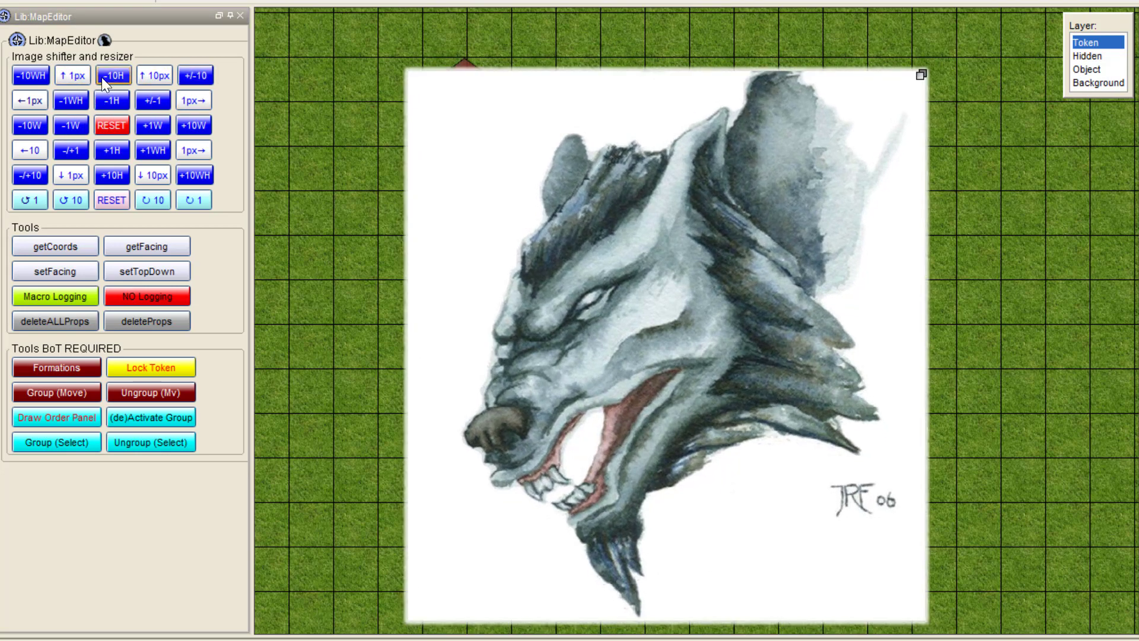
Step: Shift the wolf token up by 1 px, then turn off its snap to grid
{"action": "left_click", "coordinate": [76, 76]}
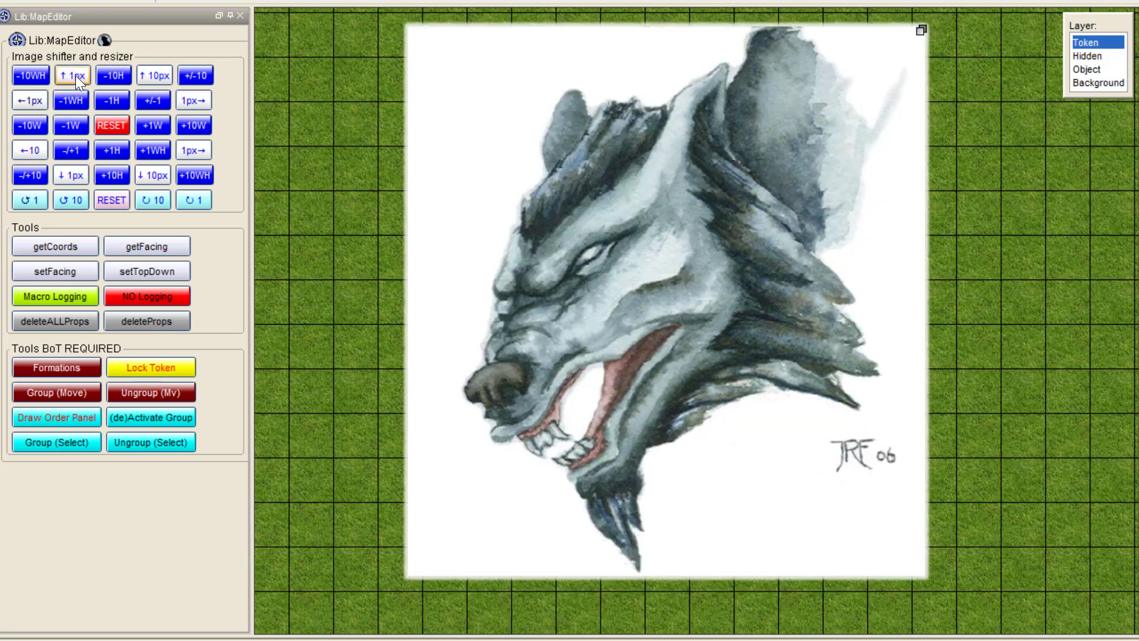
{"action": "right_click", "coordinate": [597, 159]}
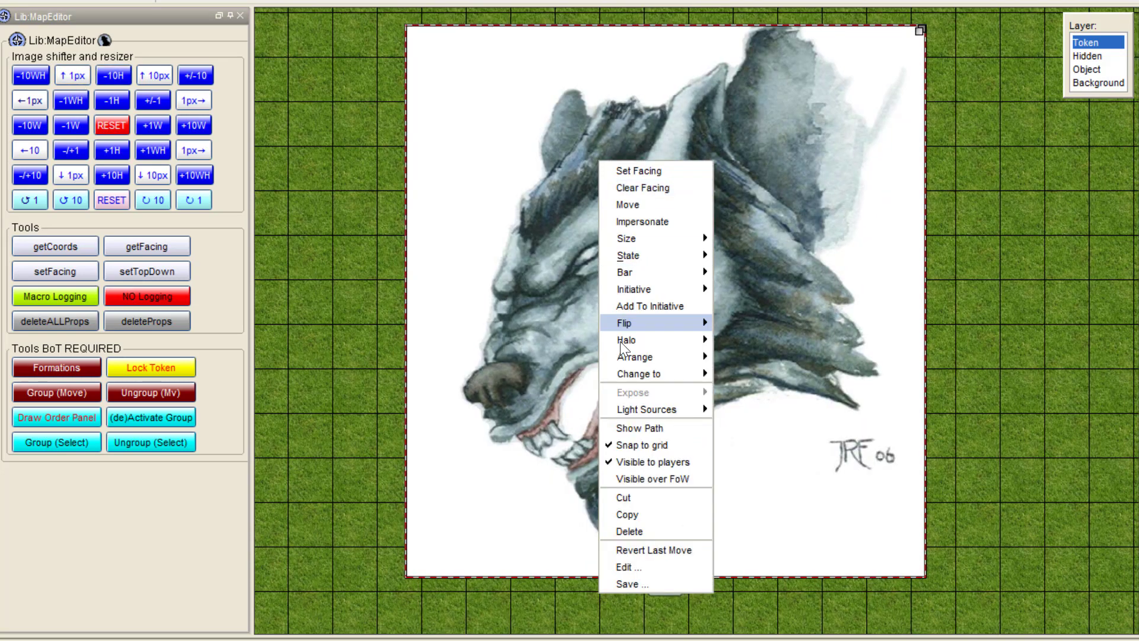
{"action": "left_click", "coordinate": [631, 444]}
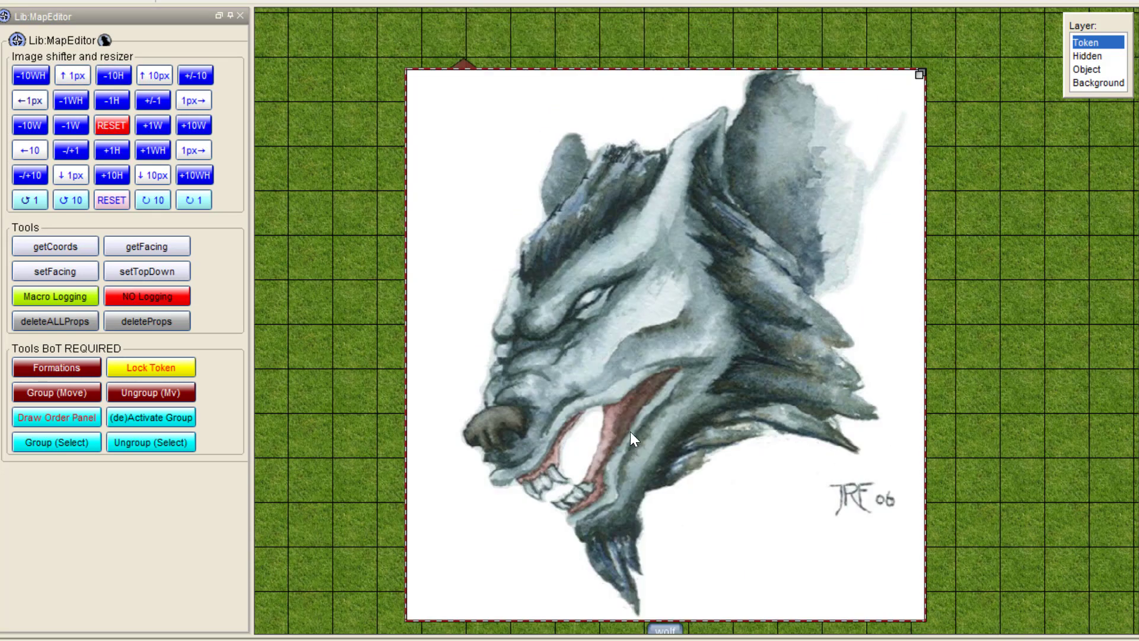
Step: Shift the wolf token up three times in steps of 1 px, then move it down 10 px and up 10 px
{"action": "left_click", "coordinate": [67, 76]}
{"action": "left_click", "coordinate": [66, 77]}
{"action": "left_click", "coordinate": [68, 77]}
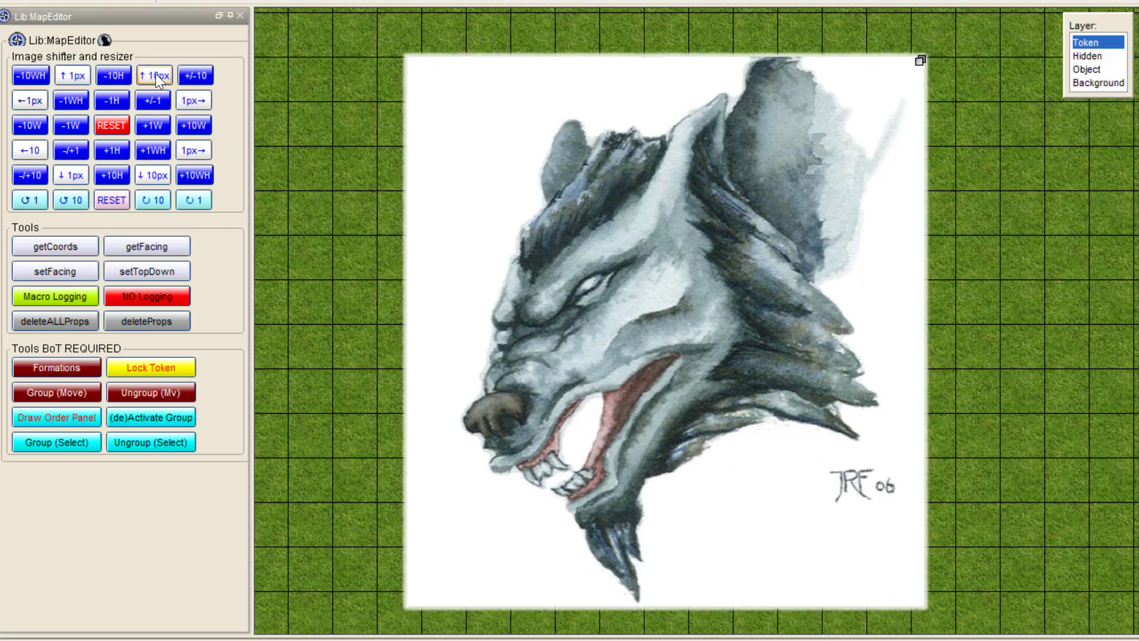
{"action": "left_click", "coordinate": [153, 173]}
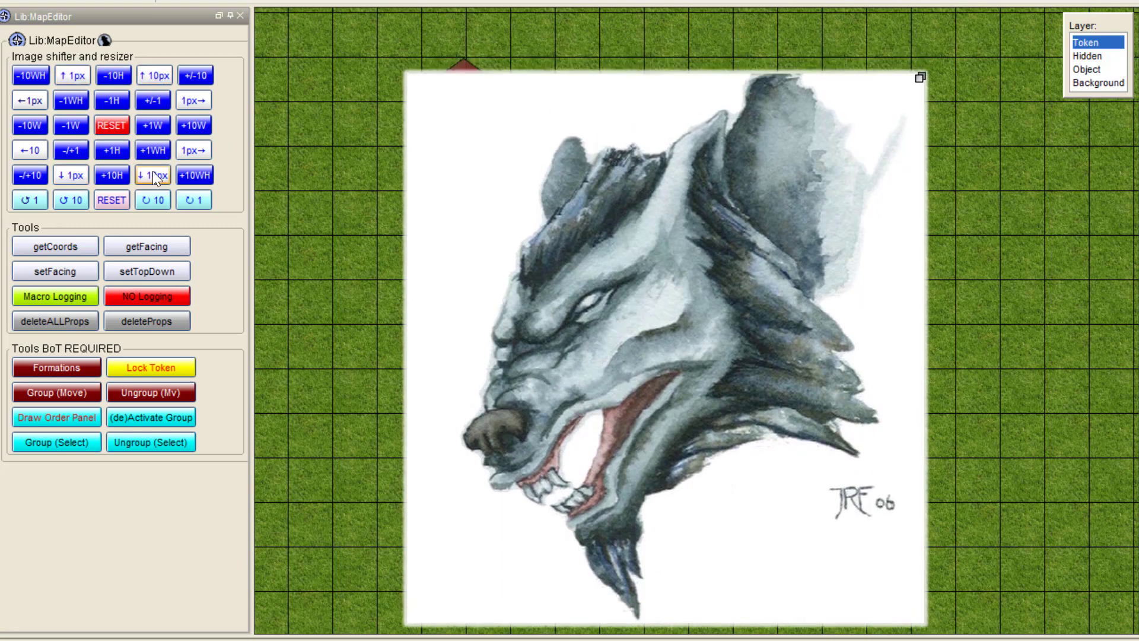
{"action": "left_click", "coordinate": [150, 77]}
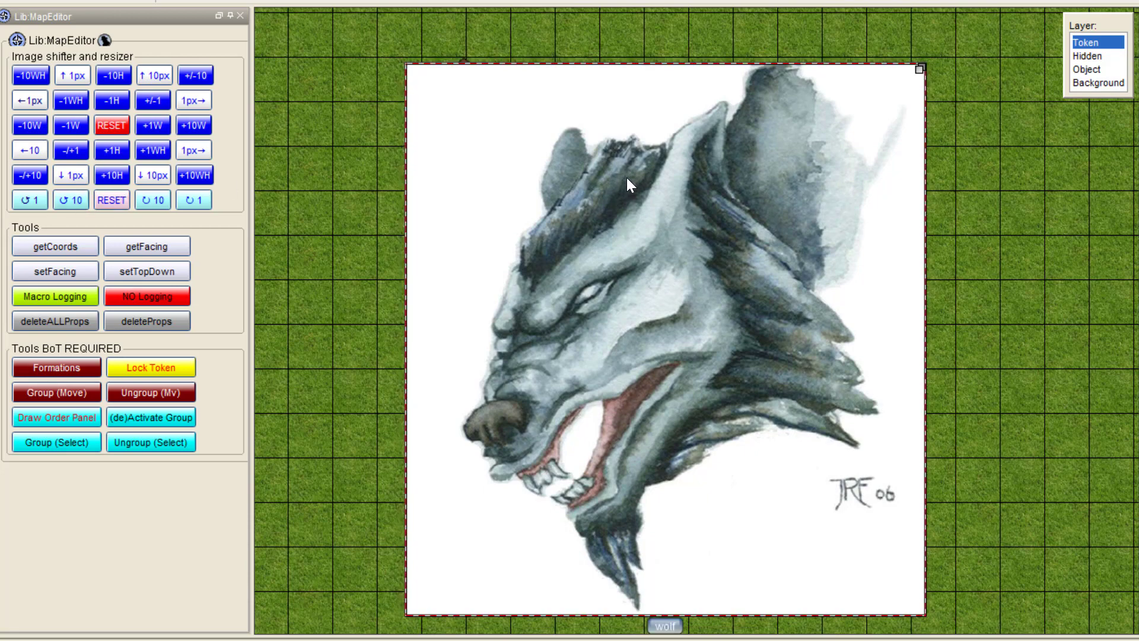
Step: Rotate the wolf token back and forth directly on the map, in coarse and fine increments
{"action": "scroll", "coordinate": [622, 179], "scroll_direction": "up", "scroll_amount": 1}
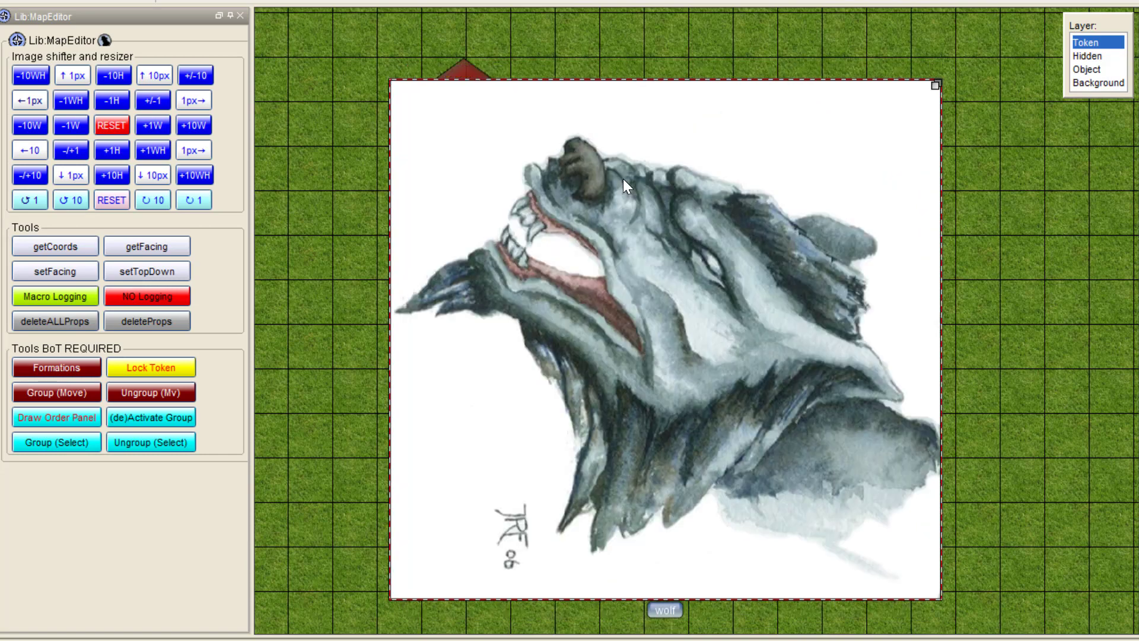
{"action": "scroll", "coordinate": [623, 179], "scroll_direction": "down", "scroll_amount": 2}
{"action": "scroll", "coordinate": [623, 179], "scroll_direction": "up", "scroll_amount": 1}
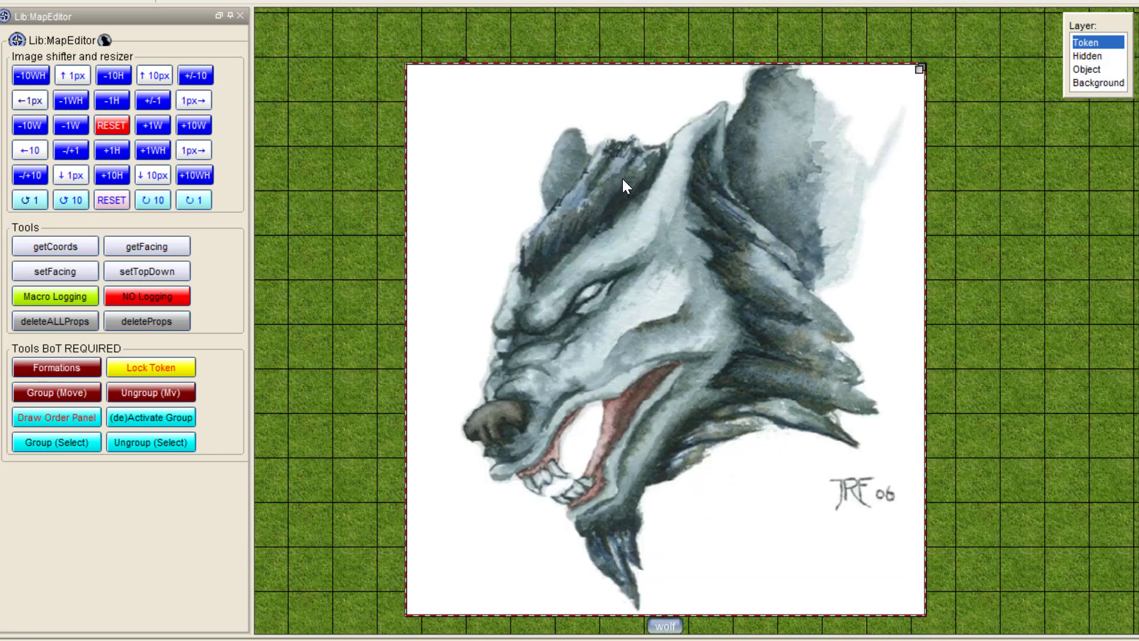
{"action": "scroll", "coordinate": [622, 179], "scroll_direction": "up", "scroll_amount": 5}
{"action": "scroll", "coordinate": [621, 179], "scroll_direction": "down", "scroll_amount": 6}
{"action": "scroll", "coordinate": [621, 180], "scroll_direction": "up", "scroll_amount": 1}
{"action": "scroll", "coordinate": [621, 179], "scroll_direction": "up", "scroll_amount": 1}
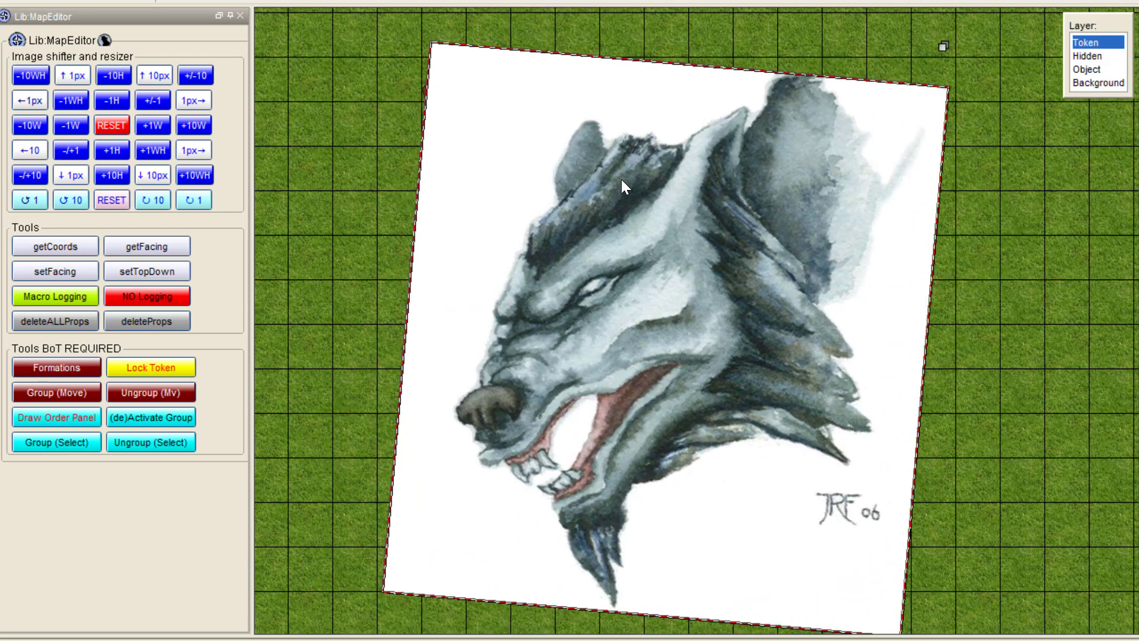
{"action": "scroll", "coordinate": [620, 180], "scroll_direction": "down", "scroll_amount": 1}
{"action": "scroll", "coordinate": [620, 180], "scroll_direction": "up", "scroll_amount": 1}
Step: Straighten the wolf token by rotating it counterclockwise in steps of 1 degree
{"action": "left_click", "coordinate": [25, 201]}
{"action": "left_click", "coordinate": [25, 201]}
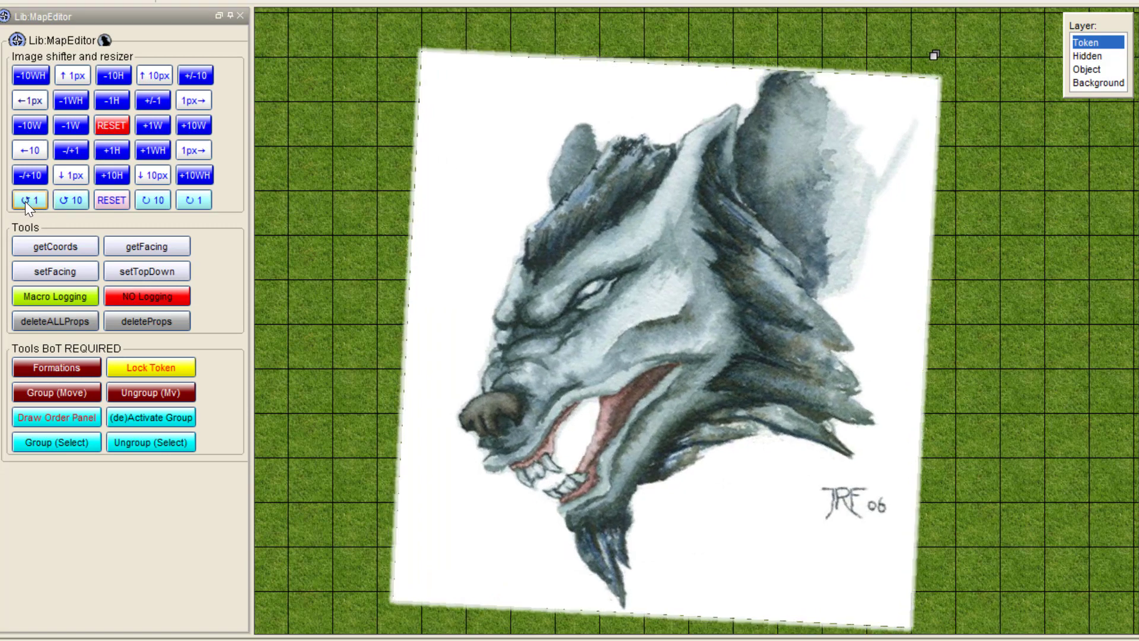
{"action": "left_click", "coordinate": [25, 201]}
{"action": "left_click", "coordinate": [25, 201]}
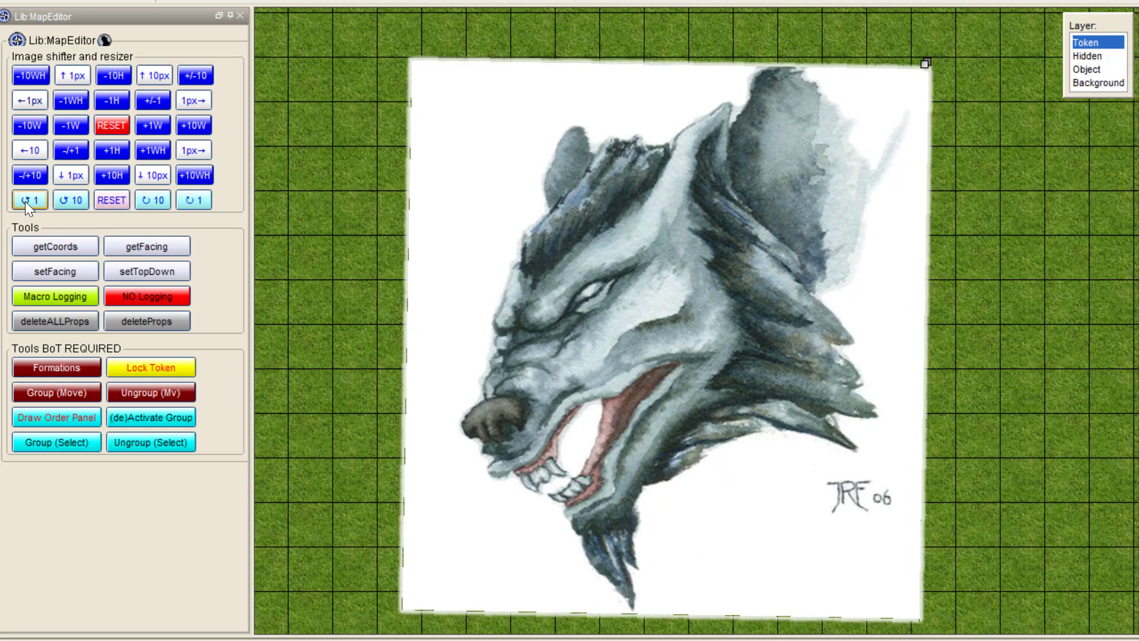
{"action": "left_click", "coordinate": [25, 201]}
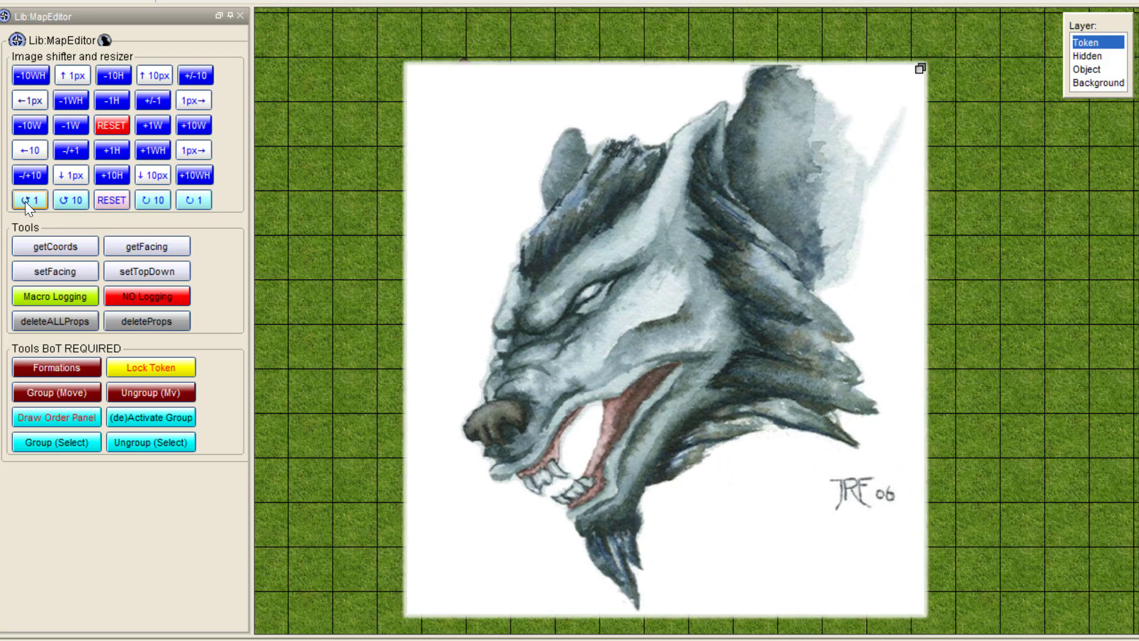
Step: Rotate the wolf token clockwise five times by 1 degree, then counterclockwise five times by 1 degree
{"action": "left_click", "coordinate": [196, 198]}
{"action": "left_click", "coordinate": [197, 199]}
{"action": "left_click", "coordinate": [197, 198]}
{"action": "left_click", "coordinate": [197, 198]}
{"action": "left_click", "coordinate": [197, 198]}
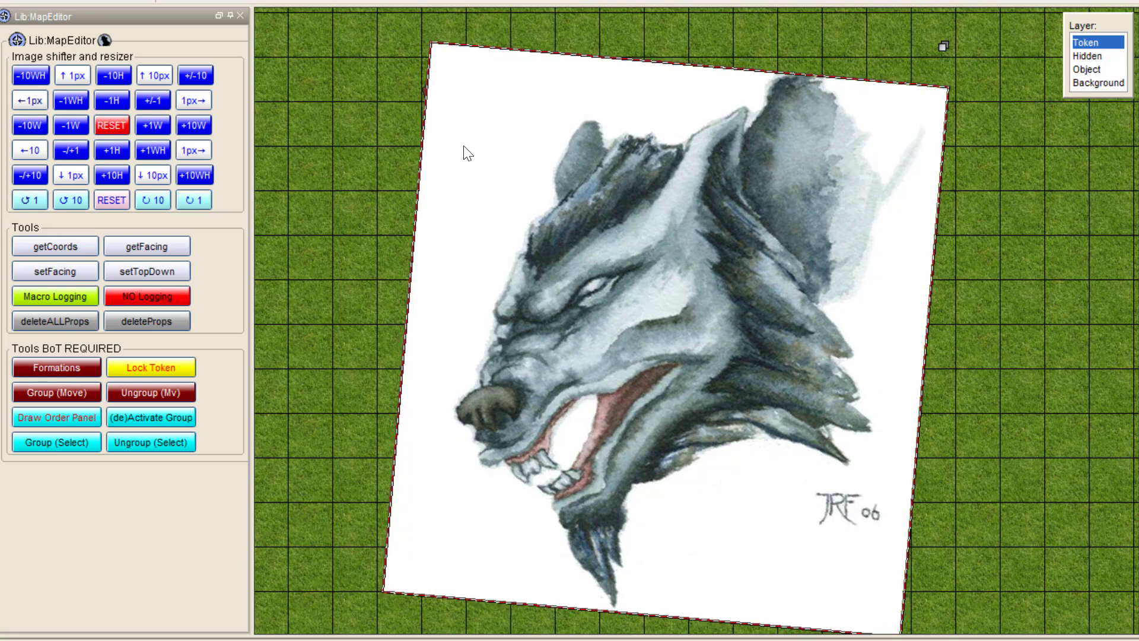
{"action": "left_click", "coordinate": [27, 201]}
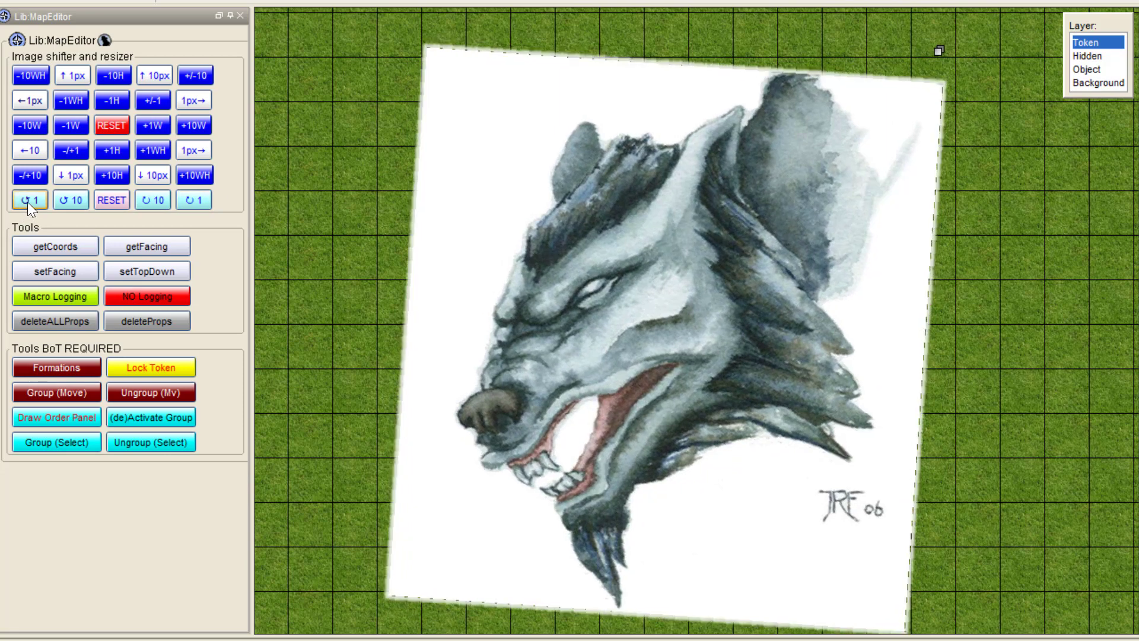
{"action": "left_click", "coordinate": [28, 201]}
{"action": "left_click", "coordinate": [28, 202]}
{"action": "left_click", "coordinate": [27, 201]}
{"action": "left_click", "coordinate": [27, 201]}
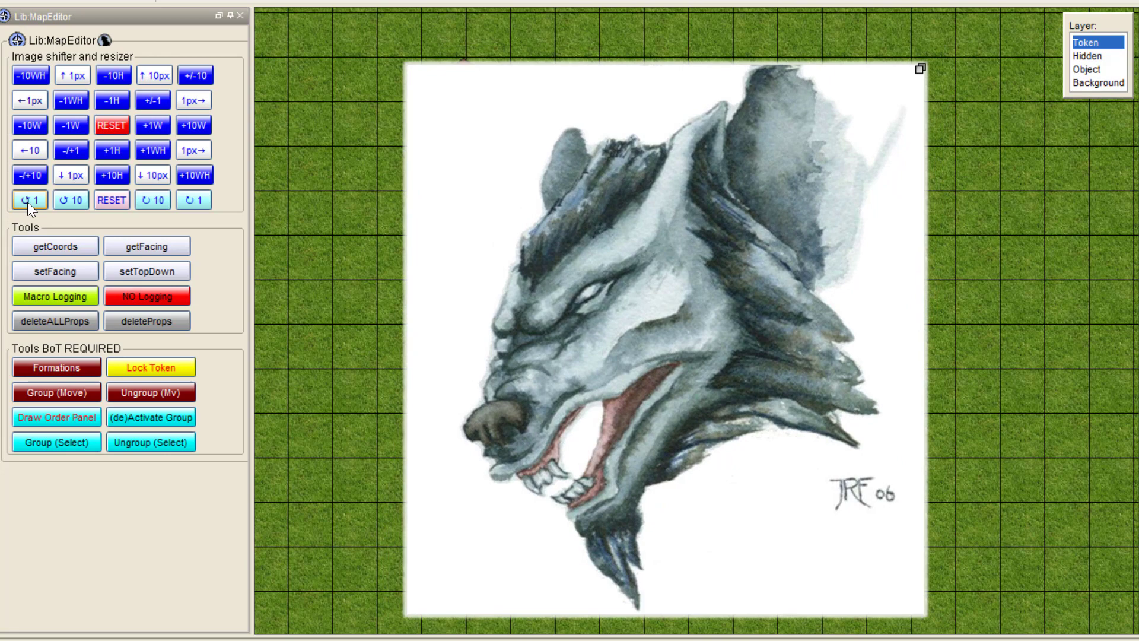
Step: Rotate the wolf token clockwise five times and counterclockwise four times in steps of 10 degrees, then reset its rotation
{"action": "left_click", "coordinate": [159, 200]}
{"action": "left_click", "coordinate": [159, 200]}
{"action": "left_click", "coordinate": [159, 200]}
{"action": "left_click", "coordinate": [159, 201]}
{"action": "left_click", "coordinate": [159, 201]}
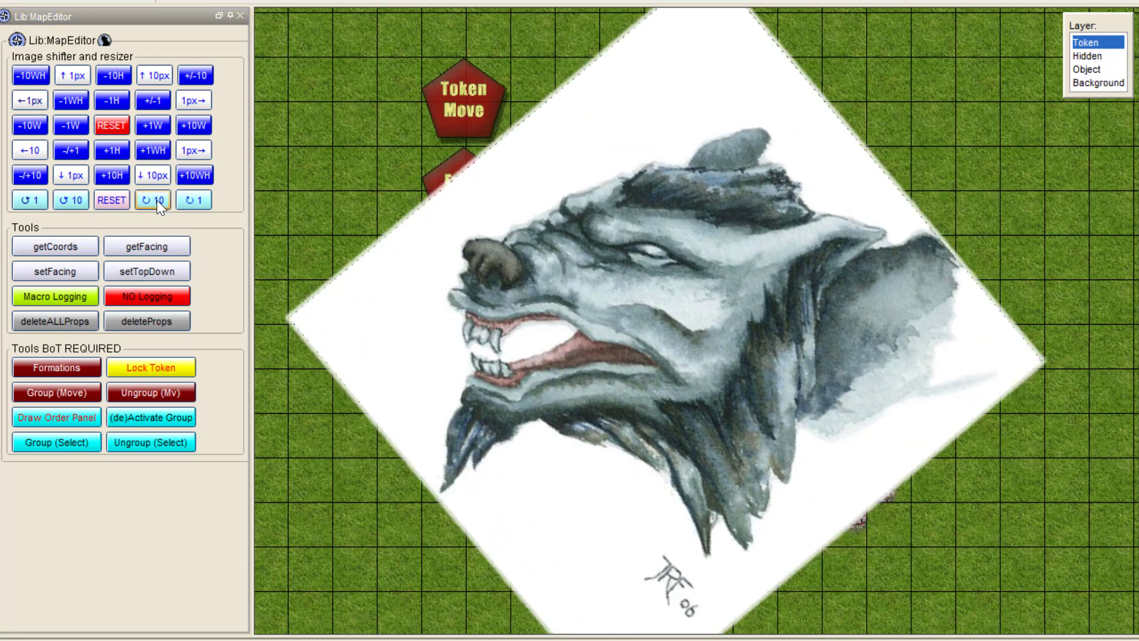
{"action": "left_click", "coordinate": [76, 200]}
{"action": "left_click", "coordinate": [76, 200]}
{"action": "left_click", "coordinate": [77, 200]}
{"action": "left_click", "coordinate": [77, 201]}
{"action": "left_click", "coordinate": [111, 200]}
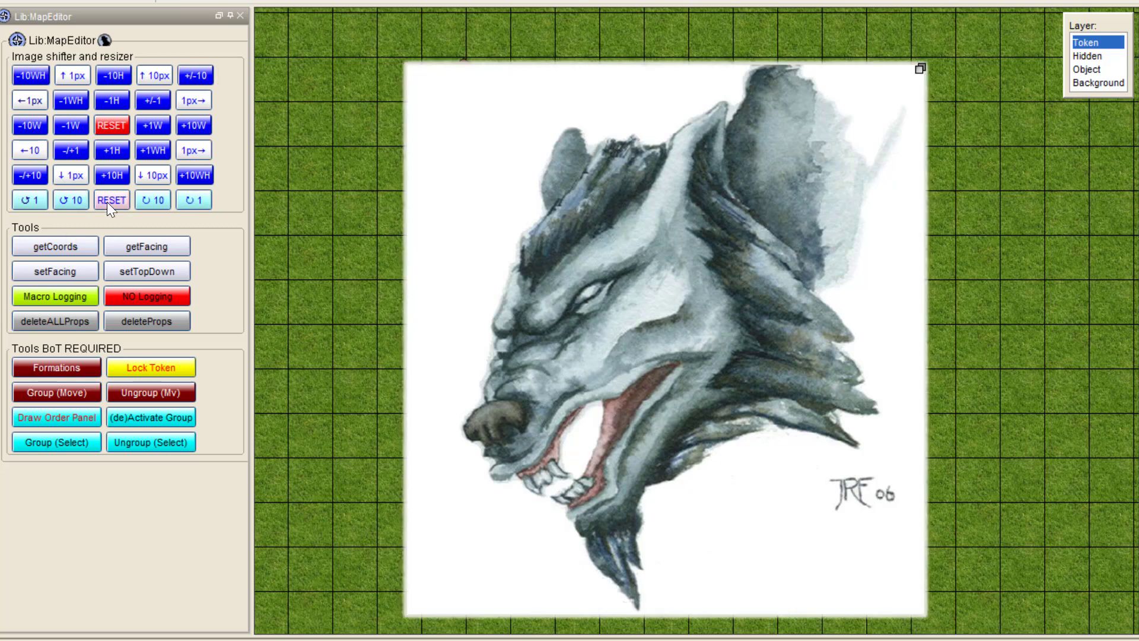
Step: Rotate the wolf token 10 degrees clockwise and report its facing in the chat
{"action": "left_click", "coordinate": [157, 200]}
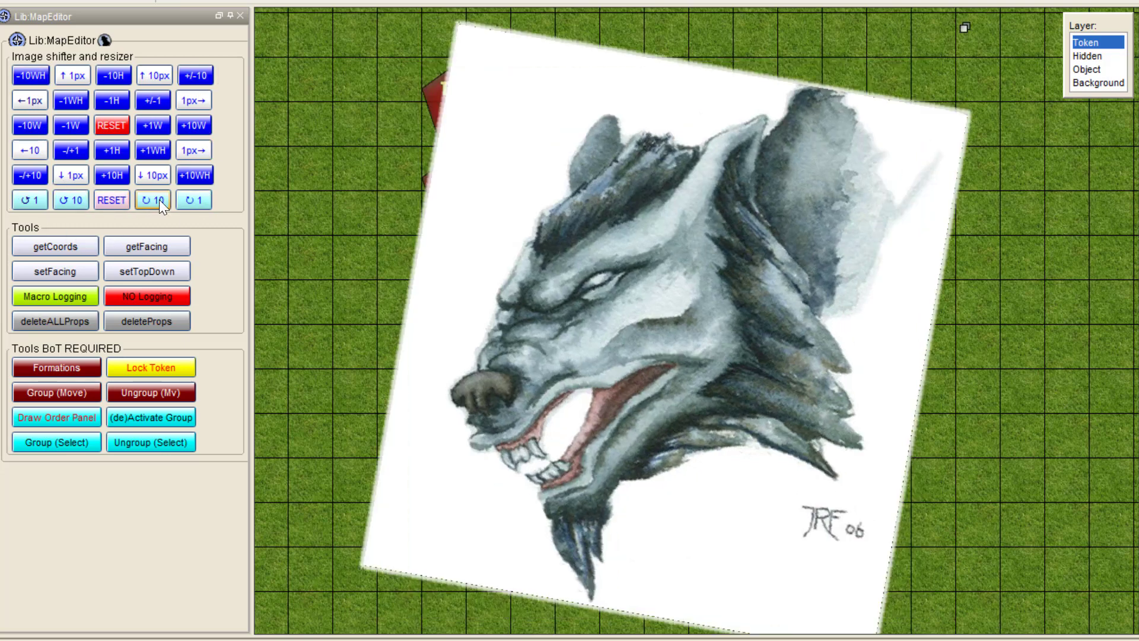
{"action": "left_click", "coordinate": [129, 241]}
Step: Shrink the chat window, place it beside the wolf on the map, and clear the chat with /clr
{"action": "left_click_drag", "start_coordinate": [1138, 356], "coordinate": [923, 58]}
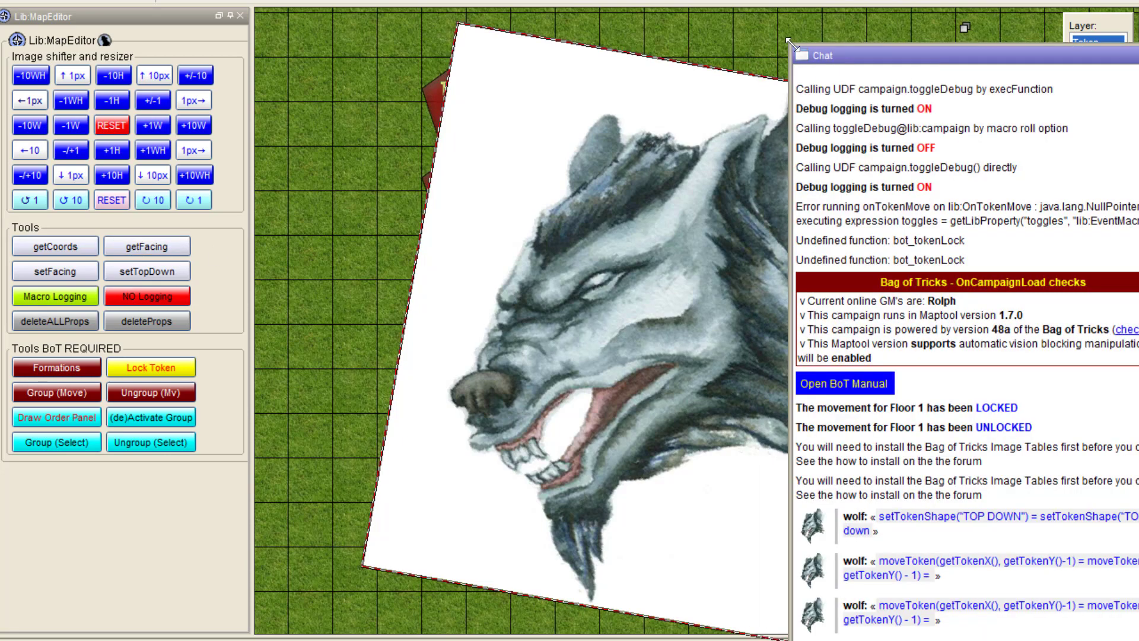
{"action": "left_click_drag", "start_coordinate": [793, 44], "coordinate": [923, 83]}
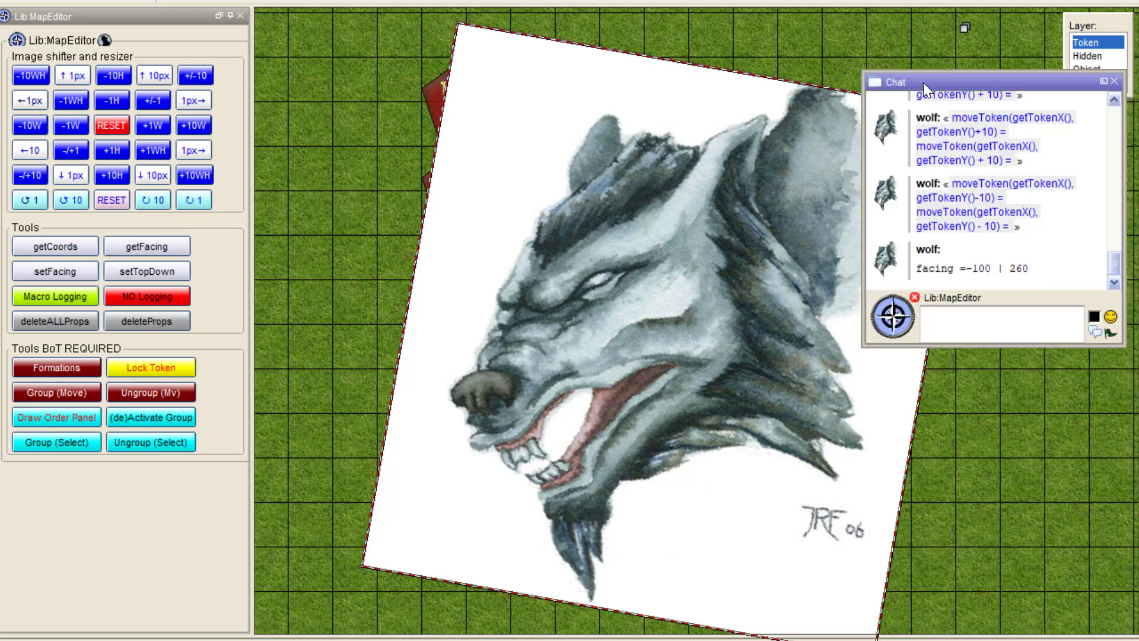
{"action": "type", "text": "/clr"}
{"action": "key", "text": "Return"}
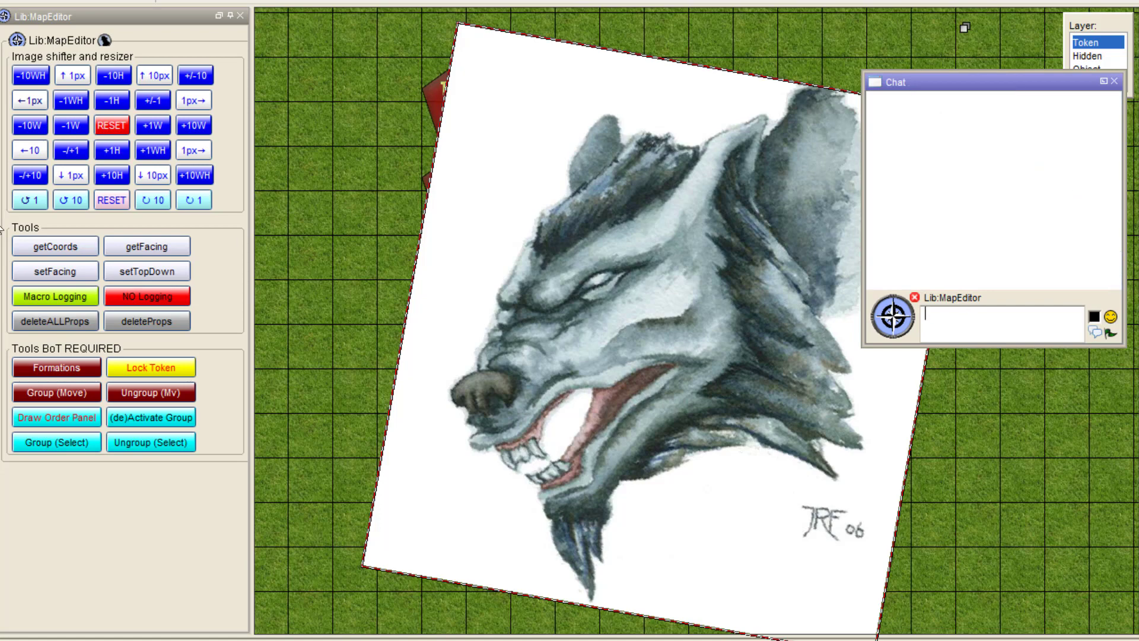
Step: Report the selected wolf token's facing and its coordinates in the chat
{"action": "left_click", "coordinate": [505, 226]}
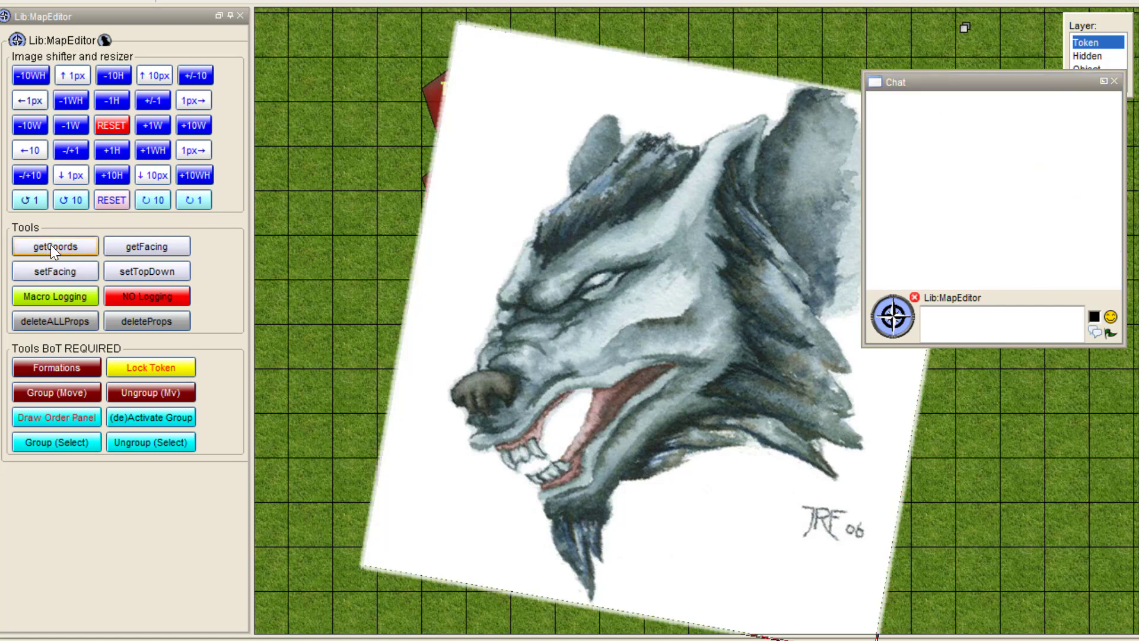
{"action": "left_click", "coordinate": [107, 250]}
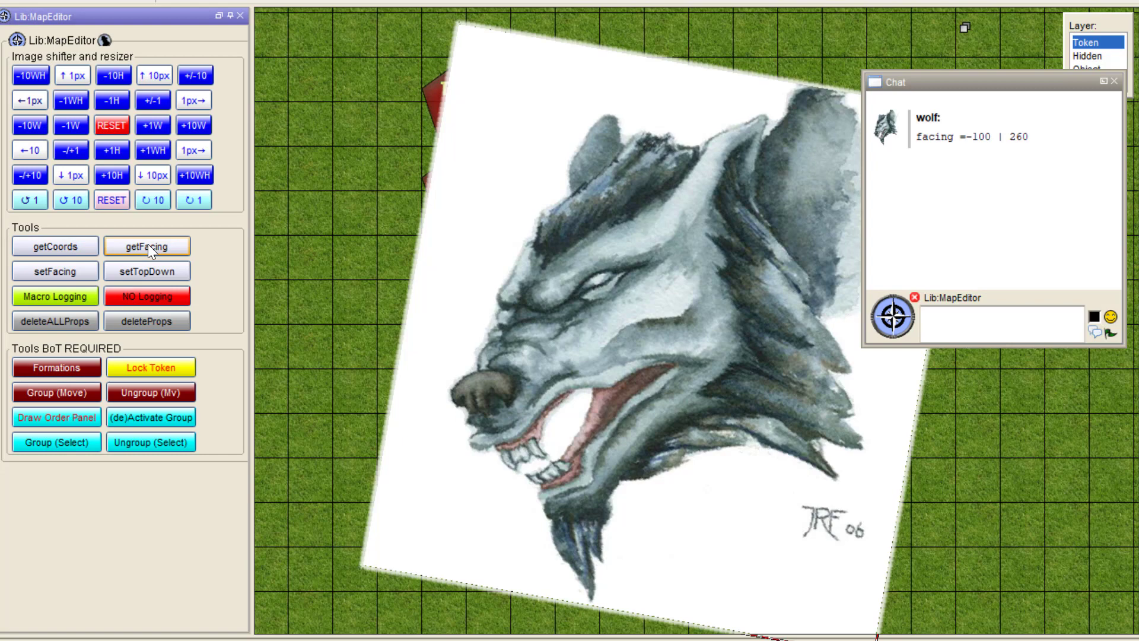
{"action": "left_click", "coordinate": [57, 247]}
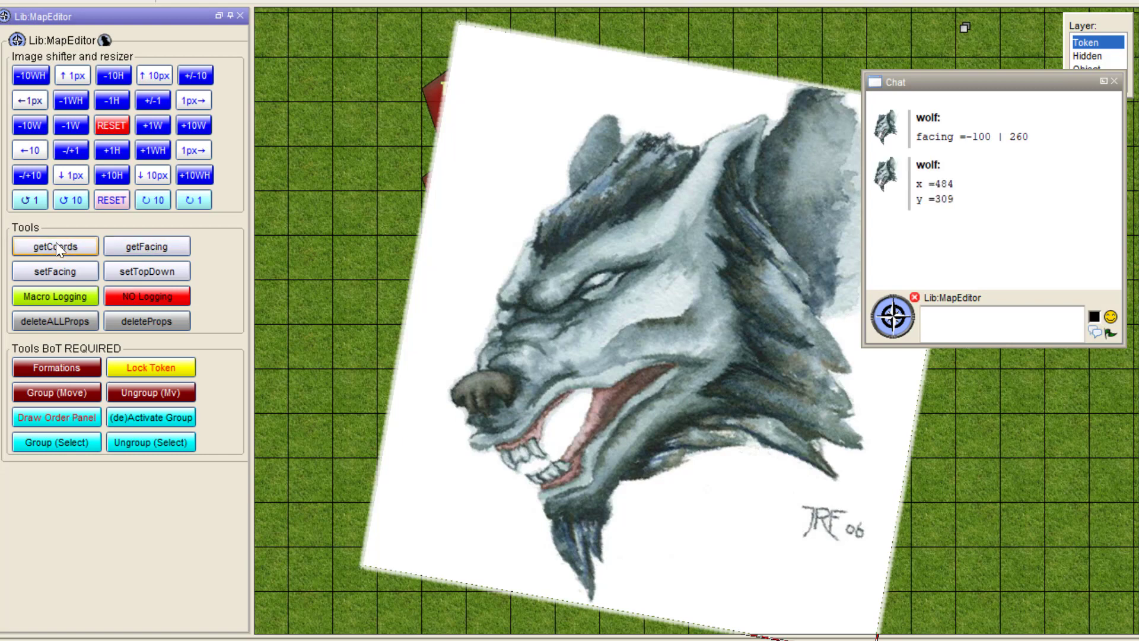
Step: Run the setFacing macro on the wolf token, then inspect the 270 argument in the macro's code and close the editor
{"action": "left_click", "coordinate": [56, 274]}
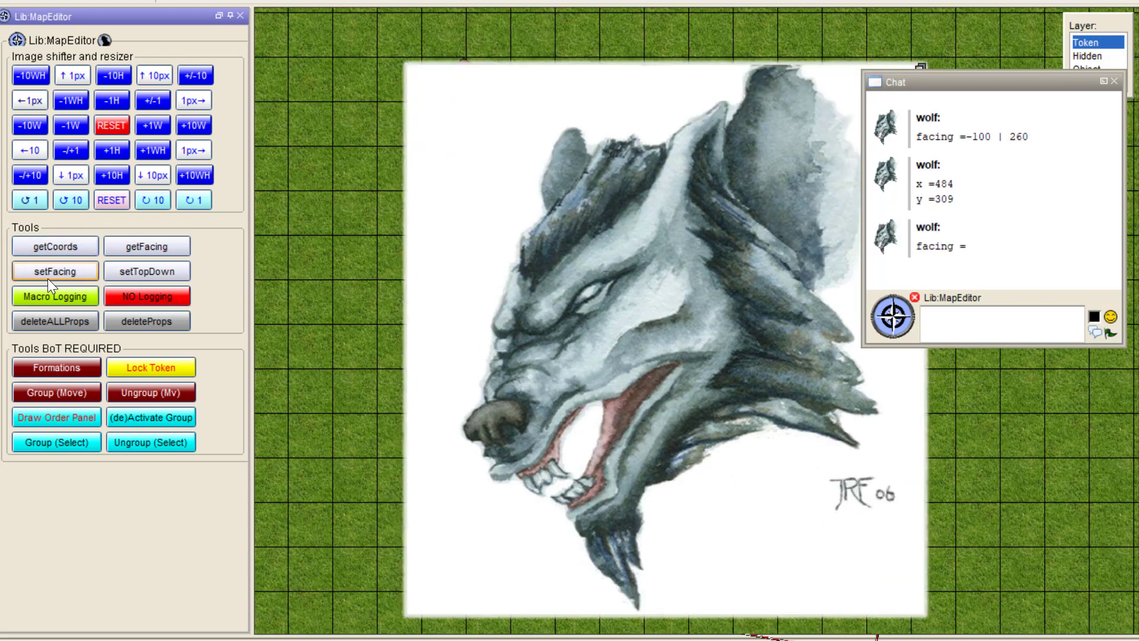
{"action": "right_click", "coordinate": [51, 270]}
{"action": "key", "text": "Escape"}
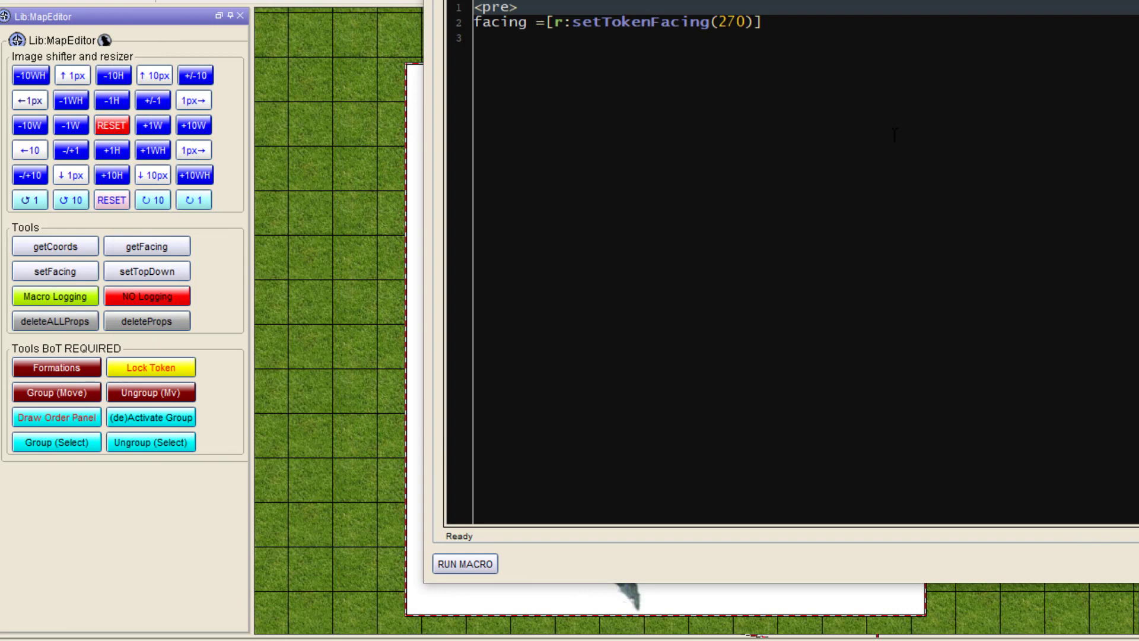
{"action": "left_click_drag", "start_coordinate": [824, 1], "coordinate": [660, 140]}
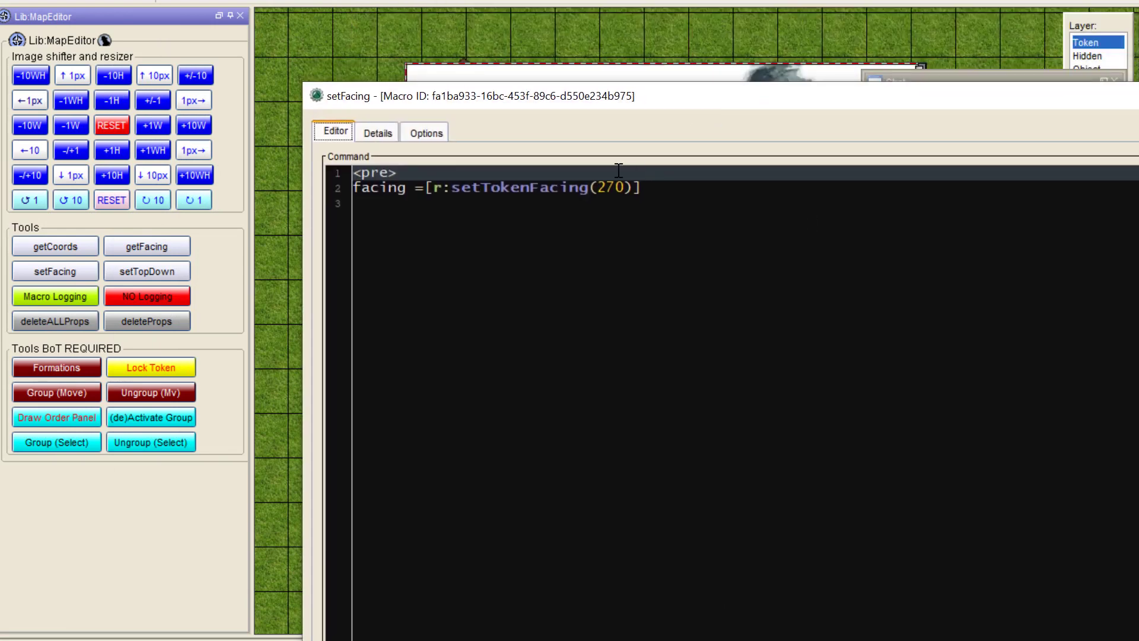
{"action": "double_click", "coordinate": [608, 187]}
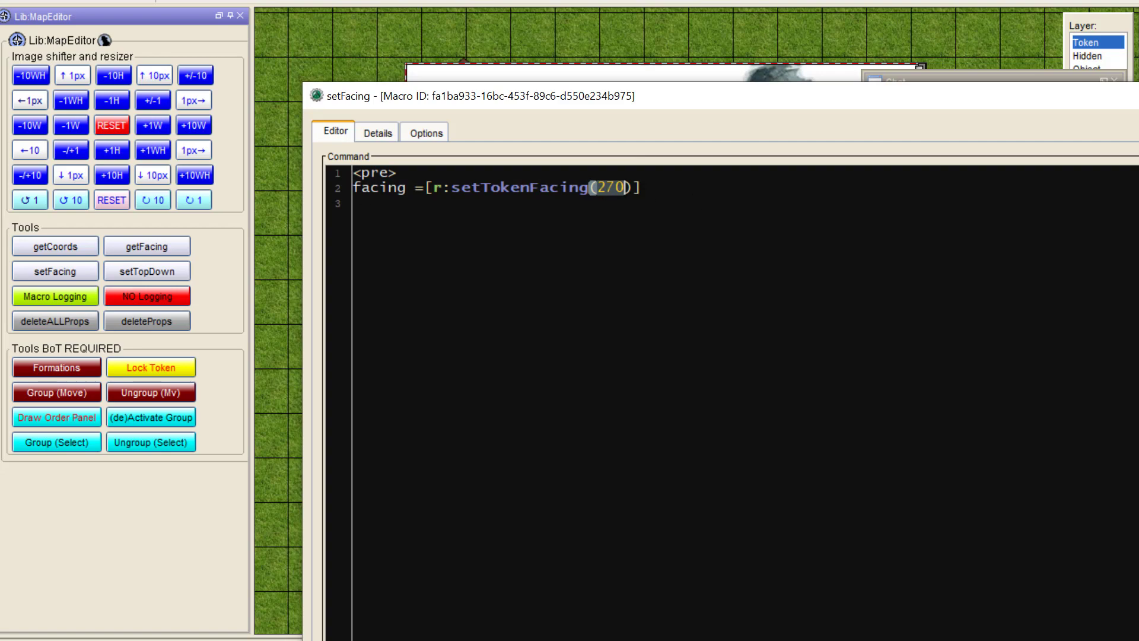
{"action": "key", "text": "Escape"}
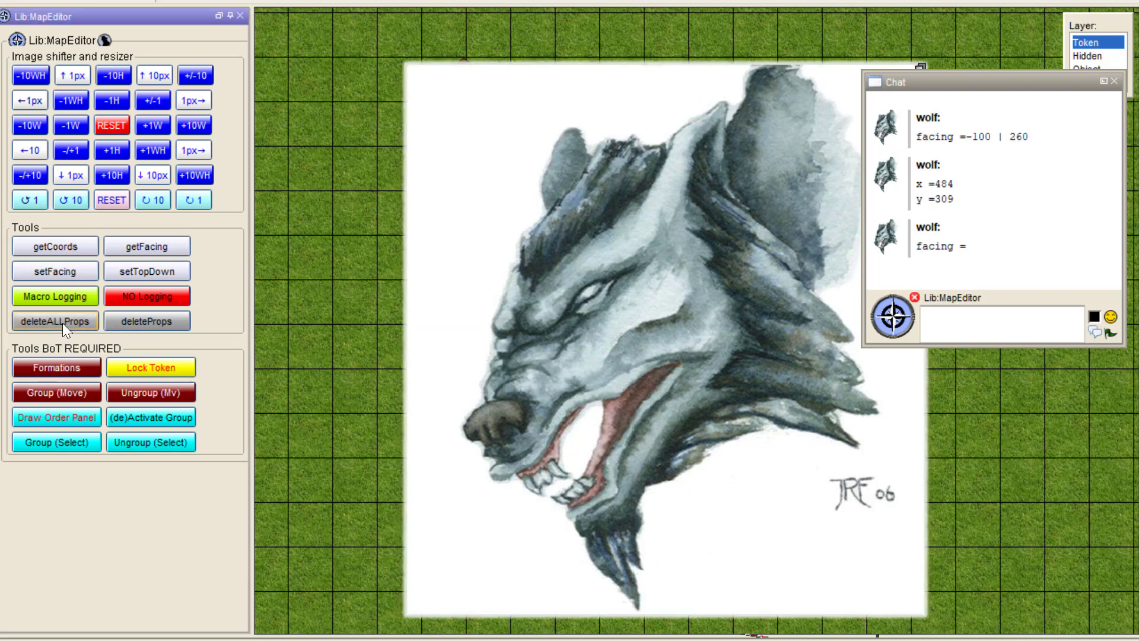
Step: Review the preselection options for deleting the wolf token's properties, and cancel without deleting anything
{"action": "left_click", "coordinate": [154, 322]}
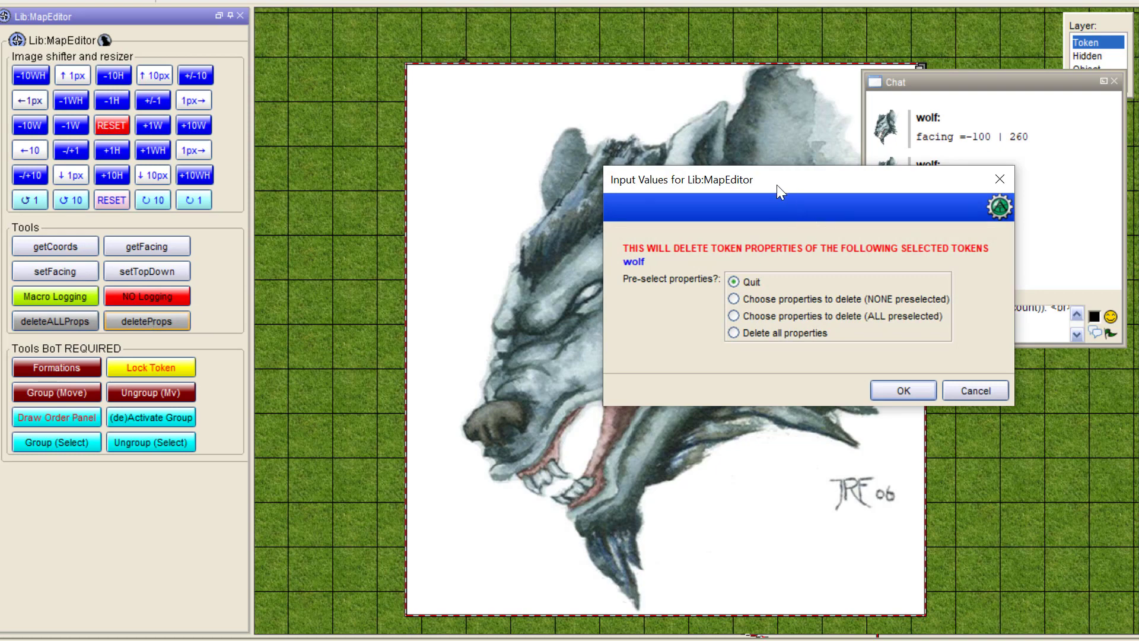
{"action": "left_click_drag", "start_coordinate": [777, 184], "coordinate": [613, 187]}
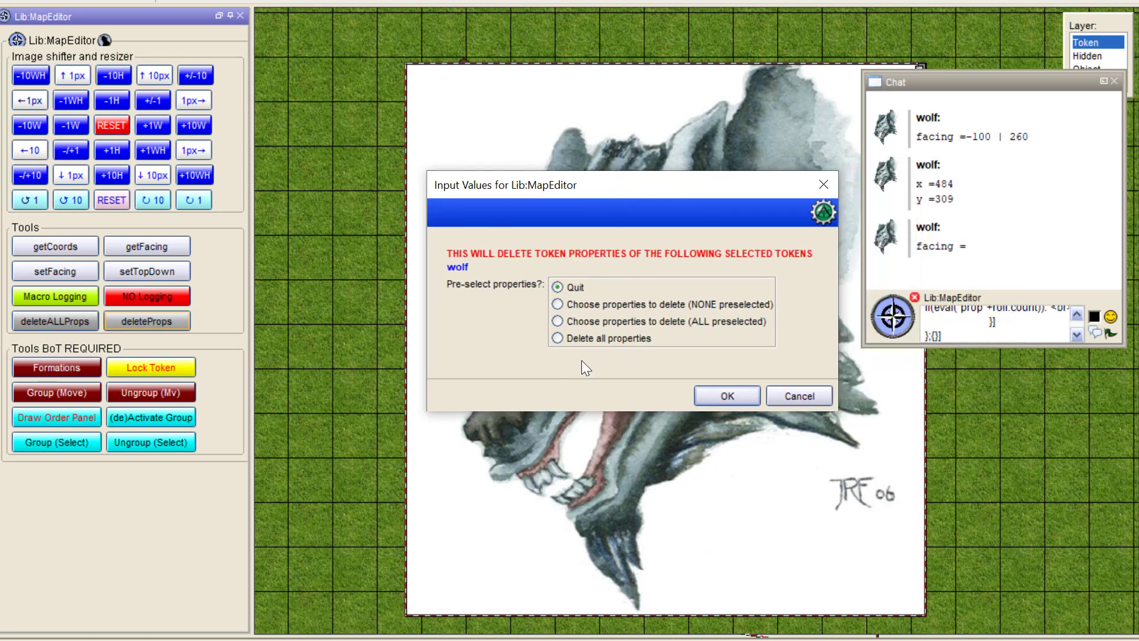
{"action": "left_click", "coordinate": [785, 398]}
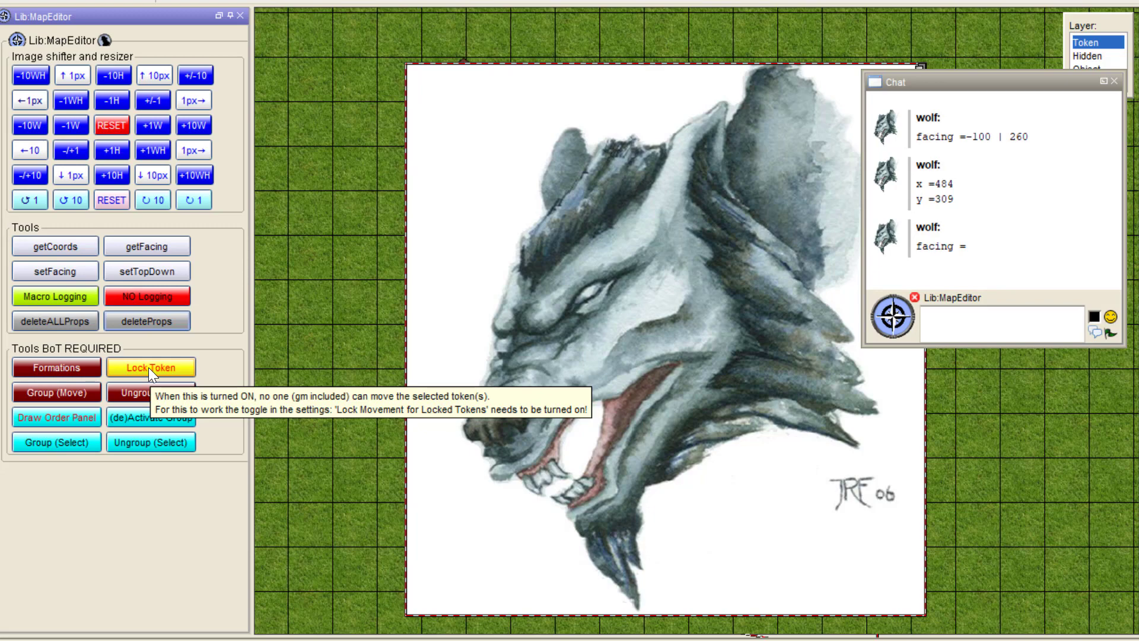
Step: Lock the large wolf token's movement and try to move it across the map
{"action": "left_click_drag", "start_coordinate": [531, 354], "coordinate": [455, 365]}
{"action": "left_click", "coordinate": [163, 367]}
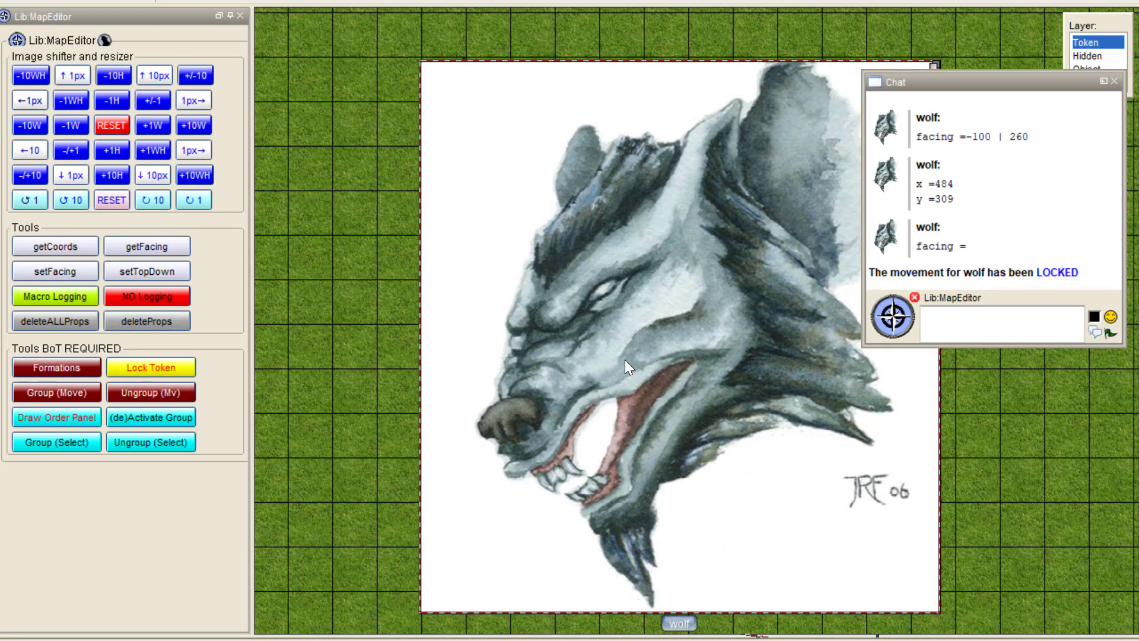
{"action": "left_click_drag", "start_coordinate": [626, 361], "coordinate": [75, 377]}
{"action": "left_click_drag", "start_coordinate": [716, 378], "coordinate": [549, 377]}
Step: Delete the large wolf token and place the six images from the Wolf folder on the map as tokens
{"action": "key", "text": "Delete"}
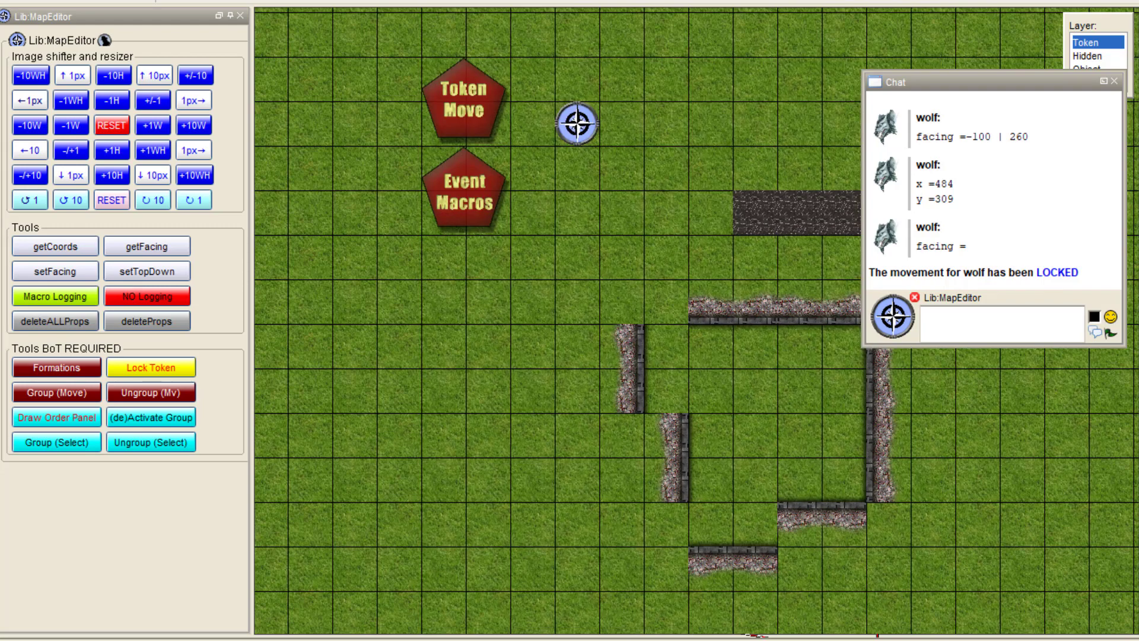
{"action": "key", "text": "alt+Tab"}
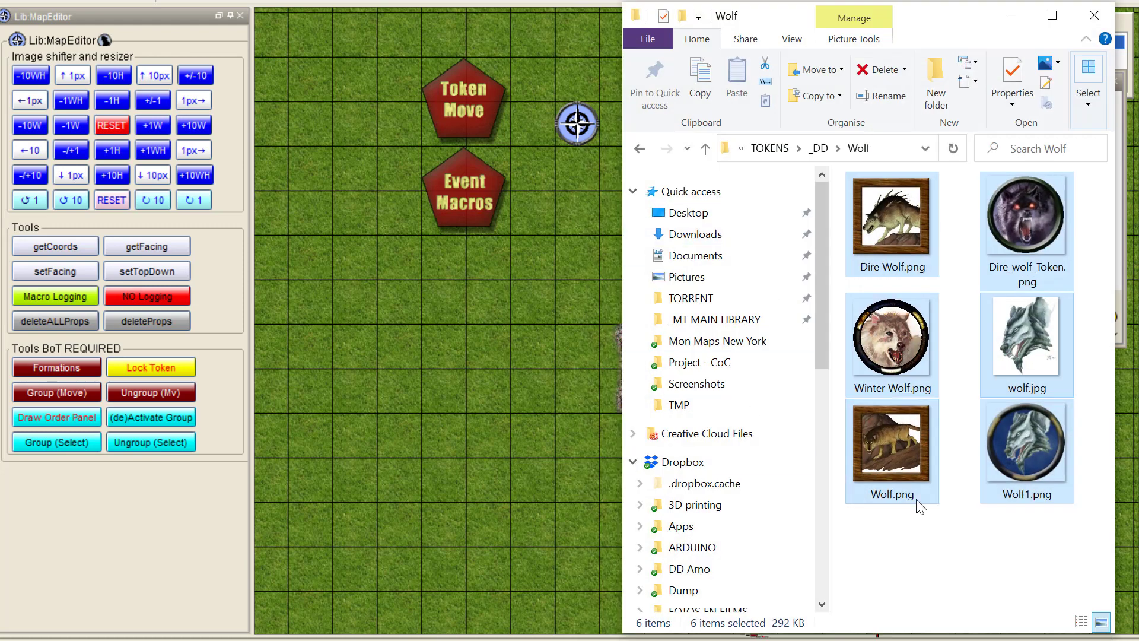
{"action": "left_click_drag", "start_coordinate": [916, 497], "coordinate": [435, 408]}
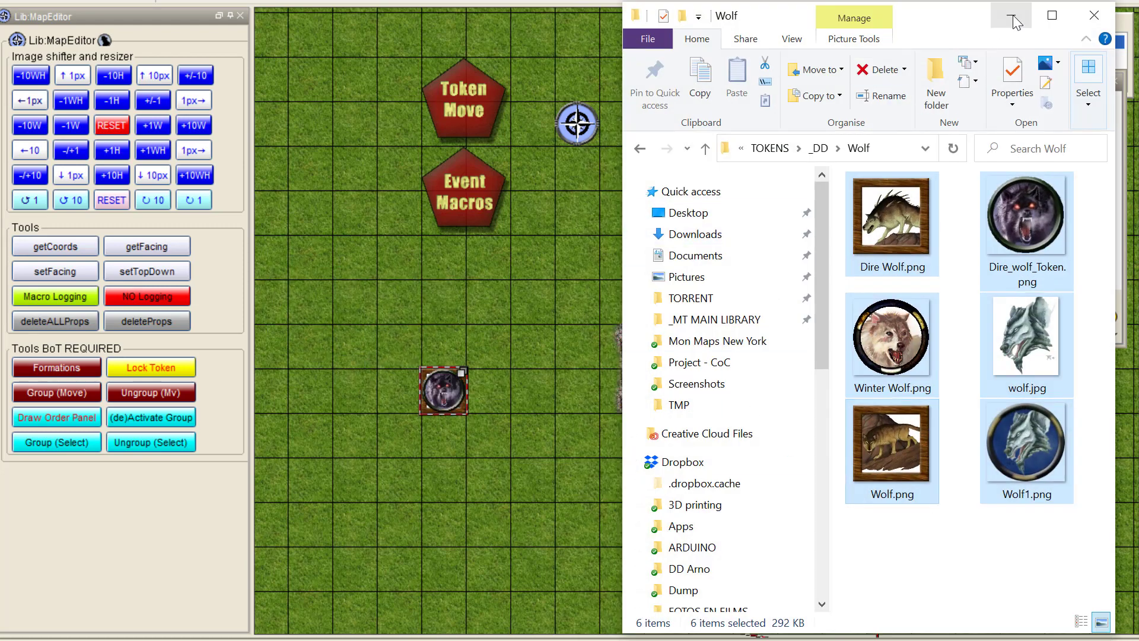
{"action": "left_click", "coordinate": [1010, 15]}
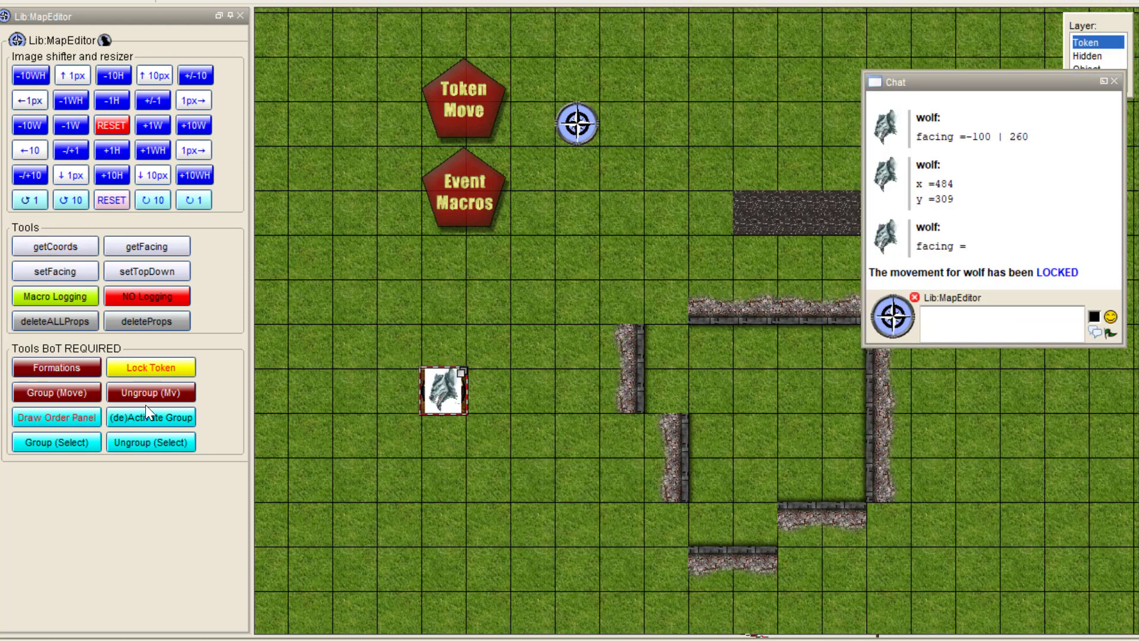
Step: Arrange the six stacked wolf tokens in the block formation and close the formation macros
{"action": "left_click", "coordinate": [52, 372]}
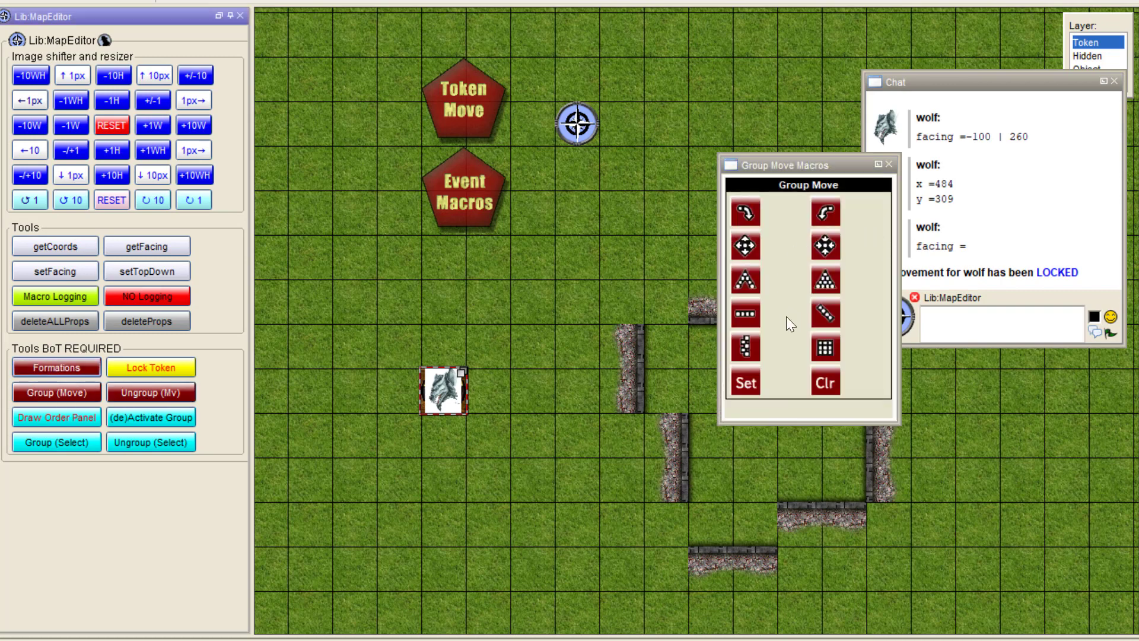
{"action": "left_click", "coordinate": [818, 347]}
{"action": "left_click", "coordinate": [889, 165]}
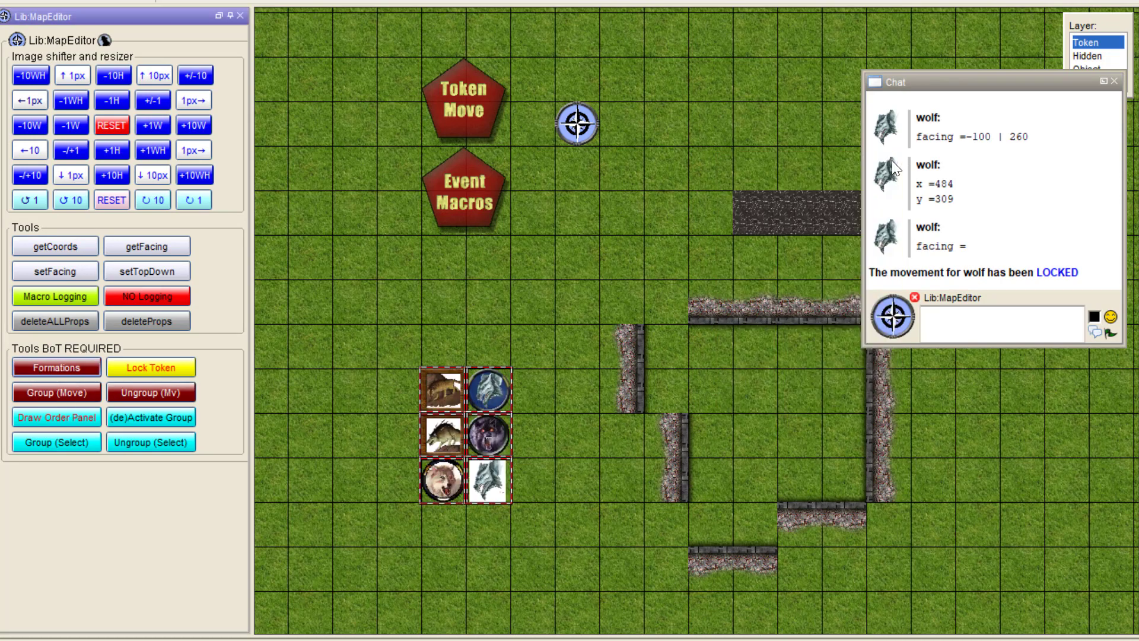
Step: Create a movement group named wolfs from the six selected wolf tokens
{"action": "left_click", "coordinate": [51, 399]}
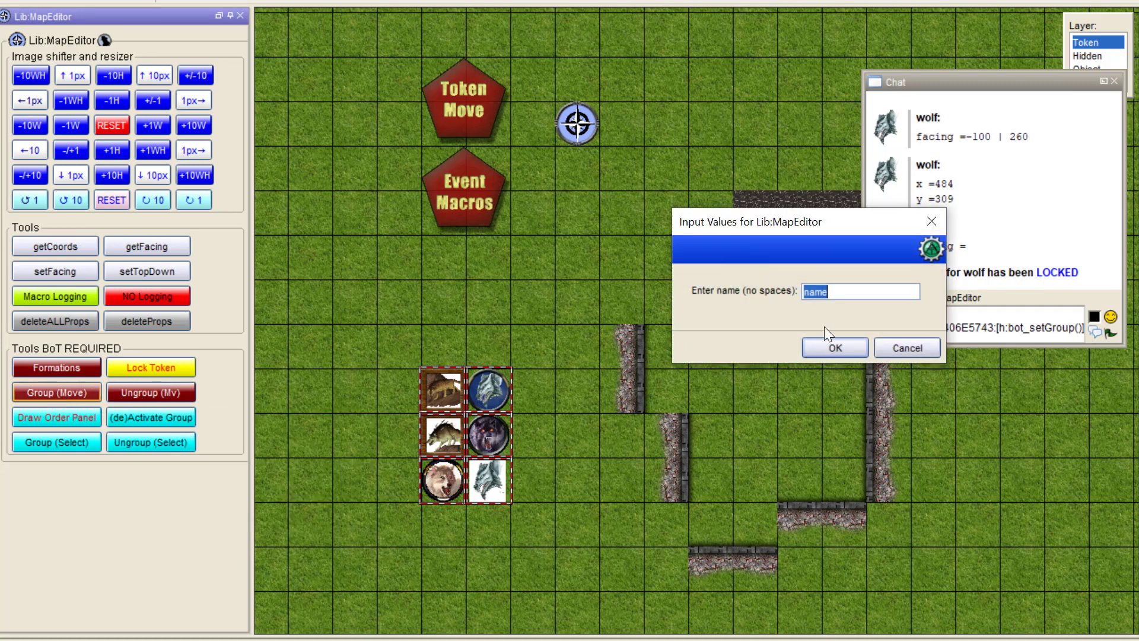
{"action": "type", "text": "terstwolves"}
{"action": "key", "text": "Return"}
Step: Move the wolf group around the map by pulling on different single member tokens
{"action": "left_click", "coordinate": [346, 385]}
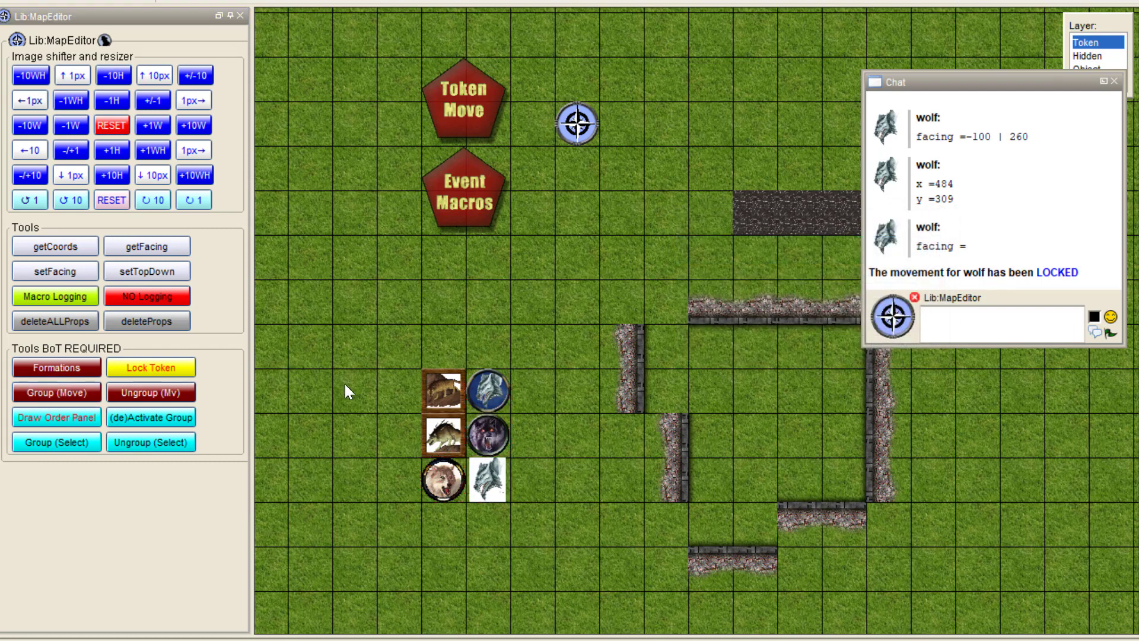
{"action": "left_click_drag", "start_coordinate": [440, 389], "coordinate": [354, 301]}
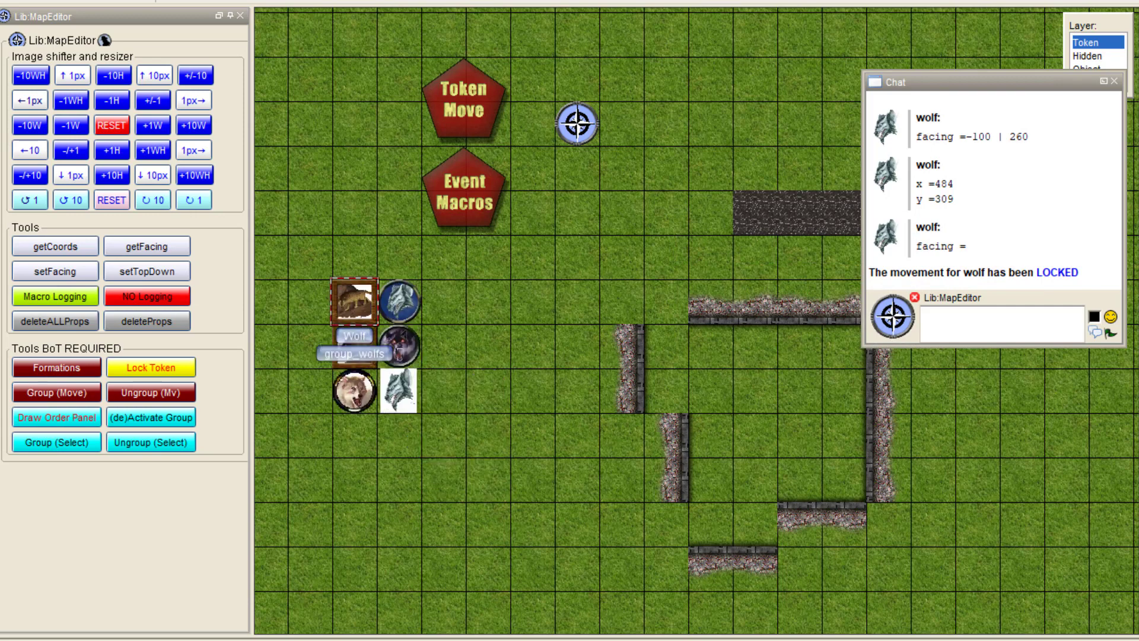
{"action": "left_click_drag", "start_coordinate": [403, 398], "coordinate": [536, 442]}
{"action": "left_click_drag", "start_coordinate": [488, 389], "coordinate": [354, 389]}
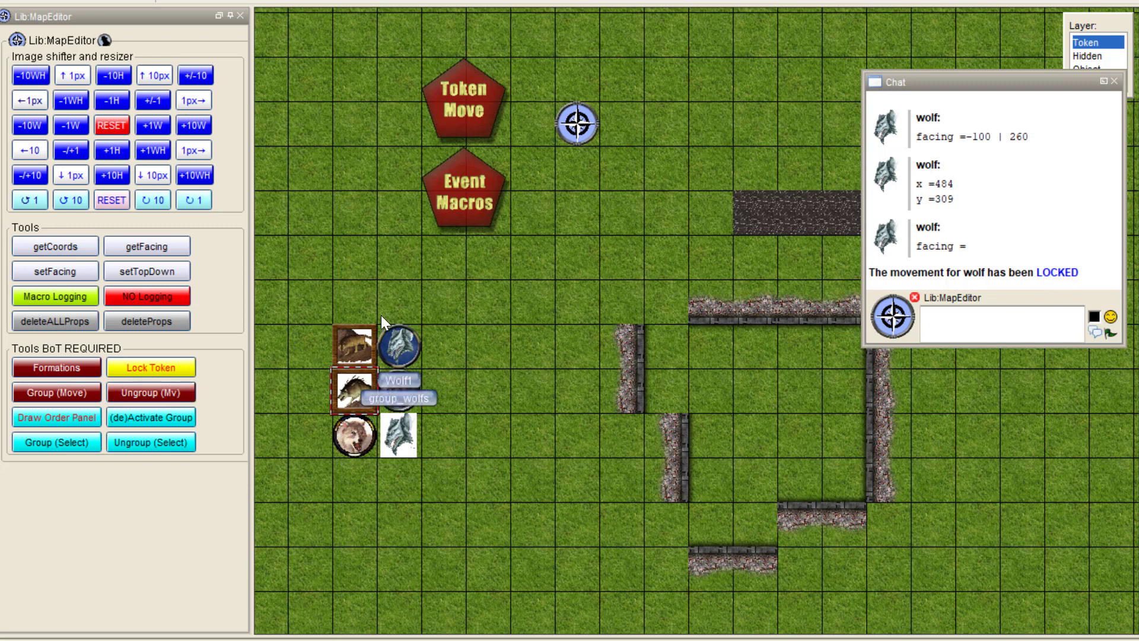
Step: Select all six wolf tokens, dissolve their movement group, and select only the white-background wolf token
{"action": "left_click_drag", "start_coordinate": [313, 288], "coordinate": [468, 504]}
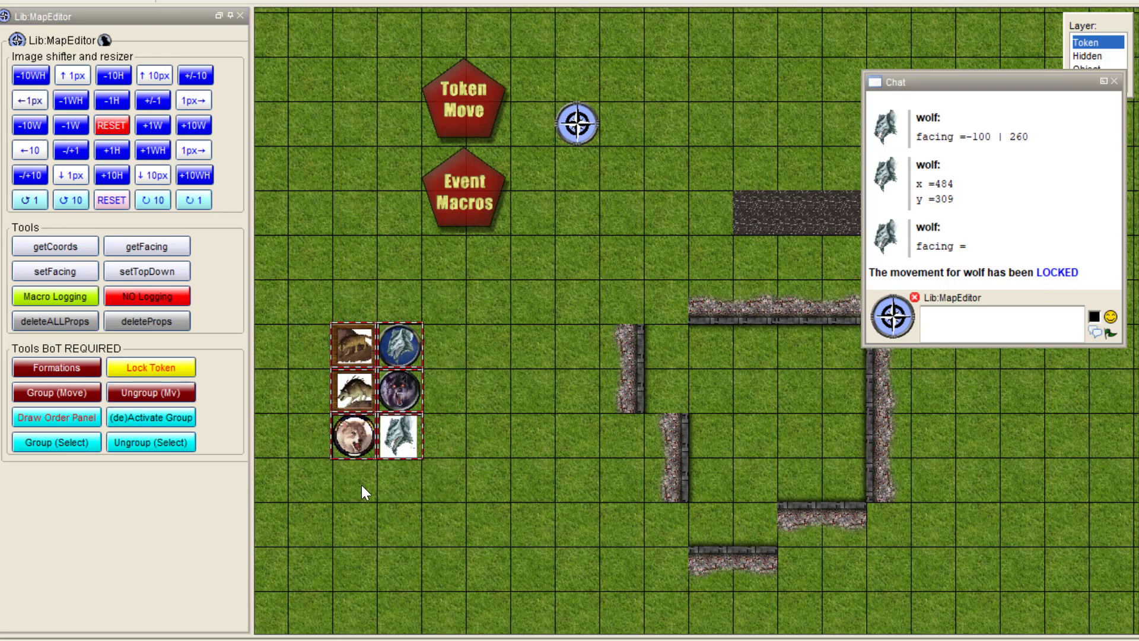
{"action": "left_click", "coordinate": [399, 446]}
{"action": "mouse_move", "coordinate": [398, 446]}
{"action": "left_mouse_down"}
{"action": "mouse_move", "coordinate": [486, 492]}
{"action": "mouse_move", "coordinate": [406, 446]}
{"action": "left_mouse_up"}
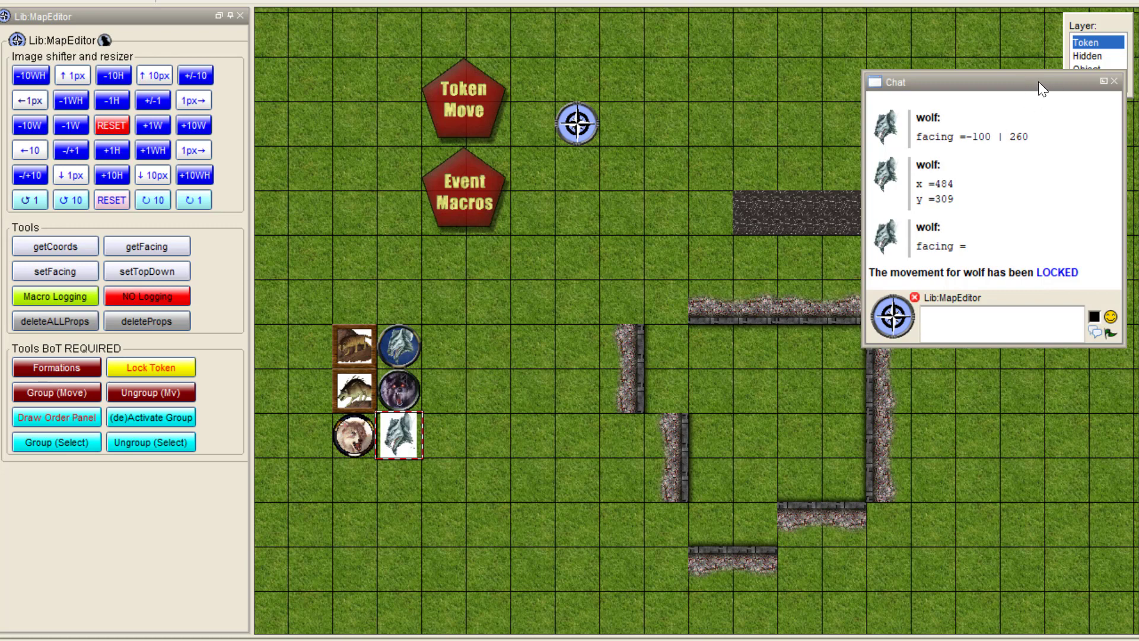
Step: Toggle the group select frame on, off and on again, leaving it active, and close the chat window
{"action": "left_click", "coordinate": [1114, 82]}
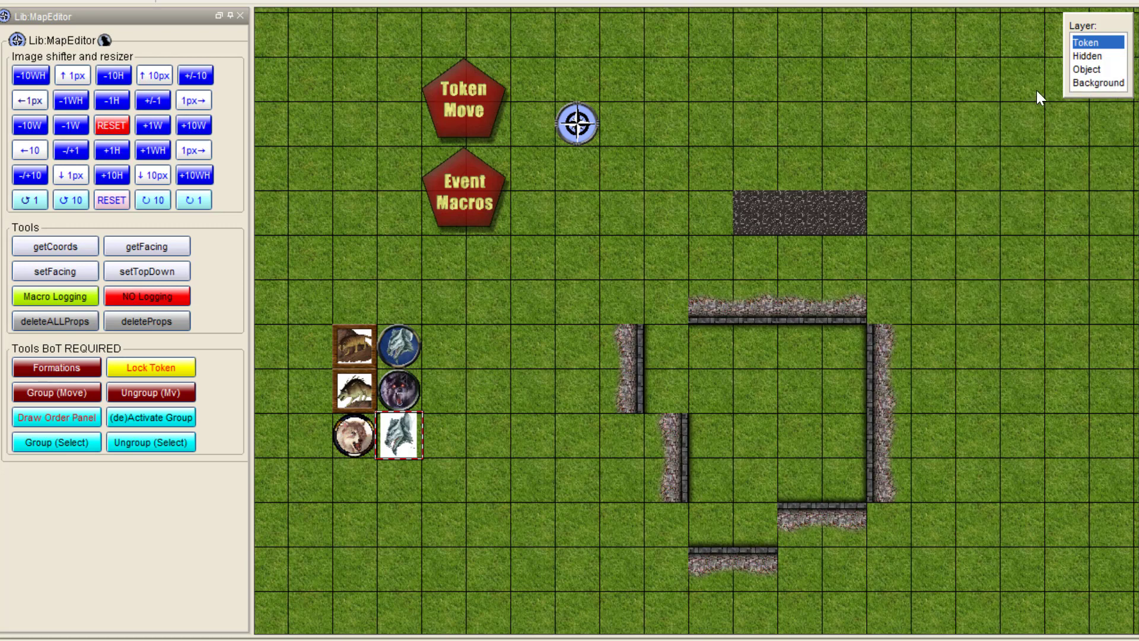
{"action": "left_click", "coordinate": [148, 417]}
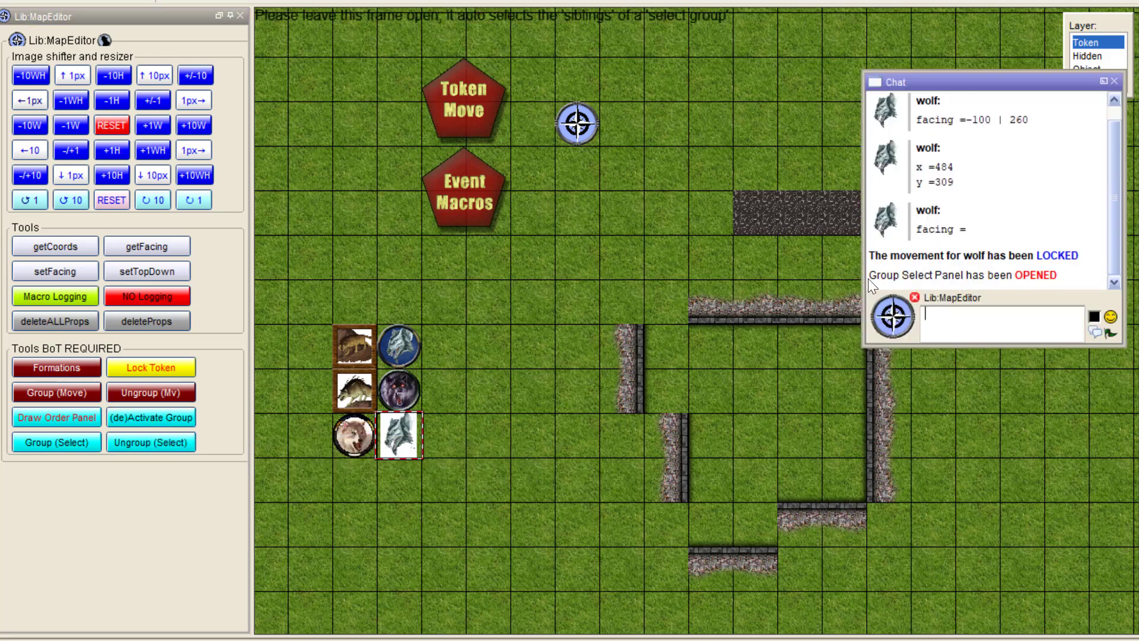
{"action": "left_click", "coordinate": [151, 418]}
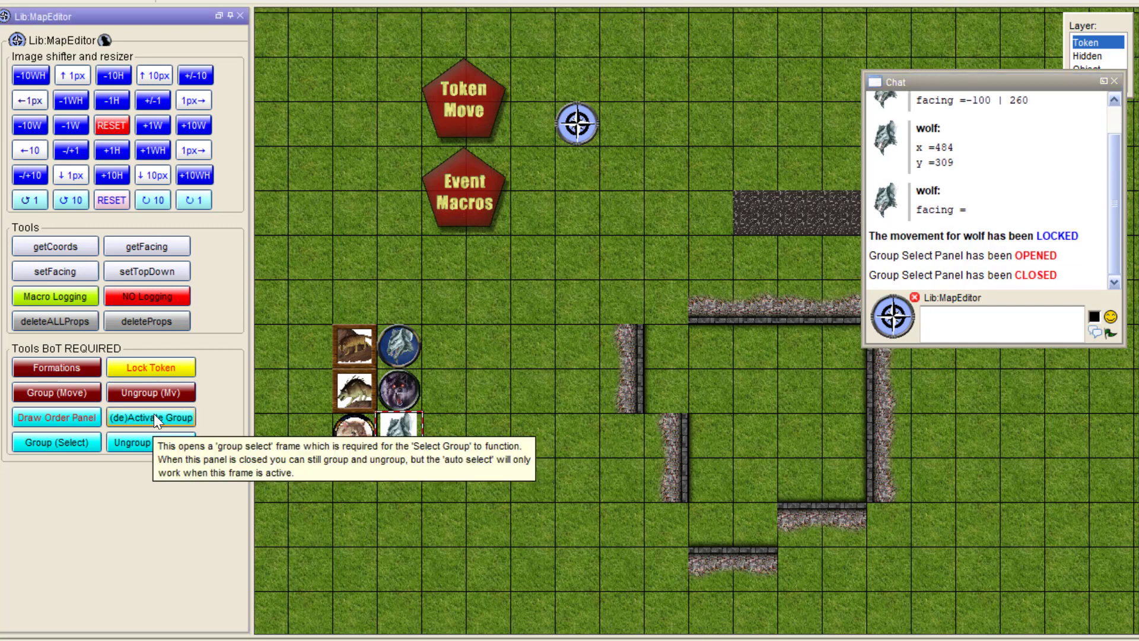
{"action": "left_click", "coordinate": [150, 417]}
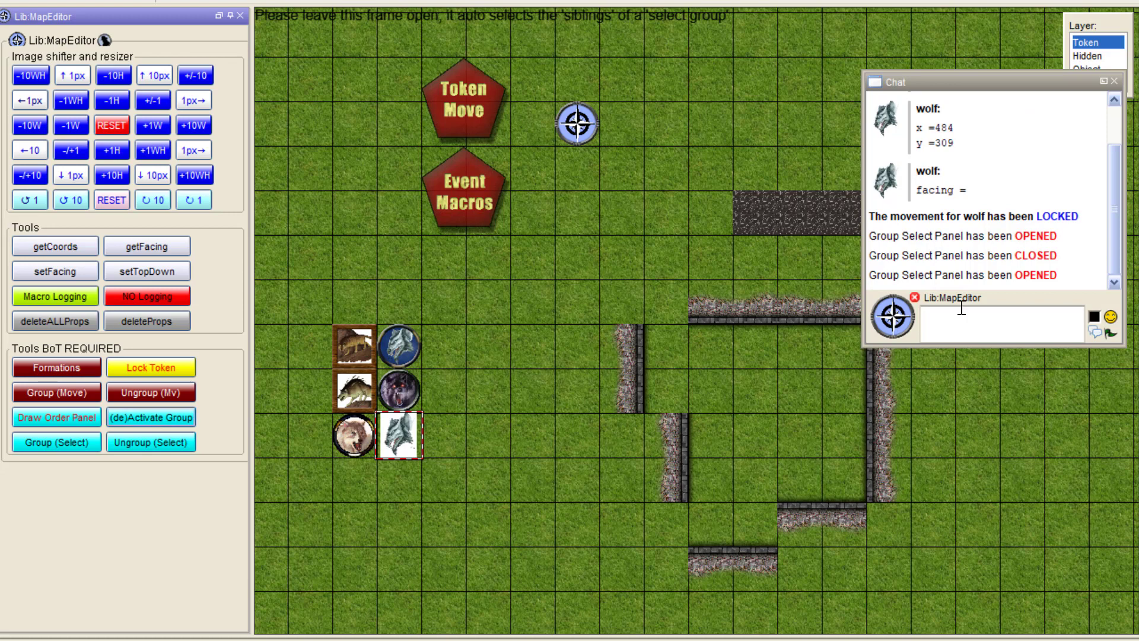
{"action": "left_click", "coordinate": [1063, 86]}
{"action": "left_click", "coordinate": [1114, 82]}
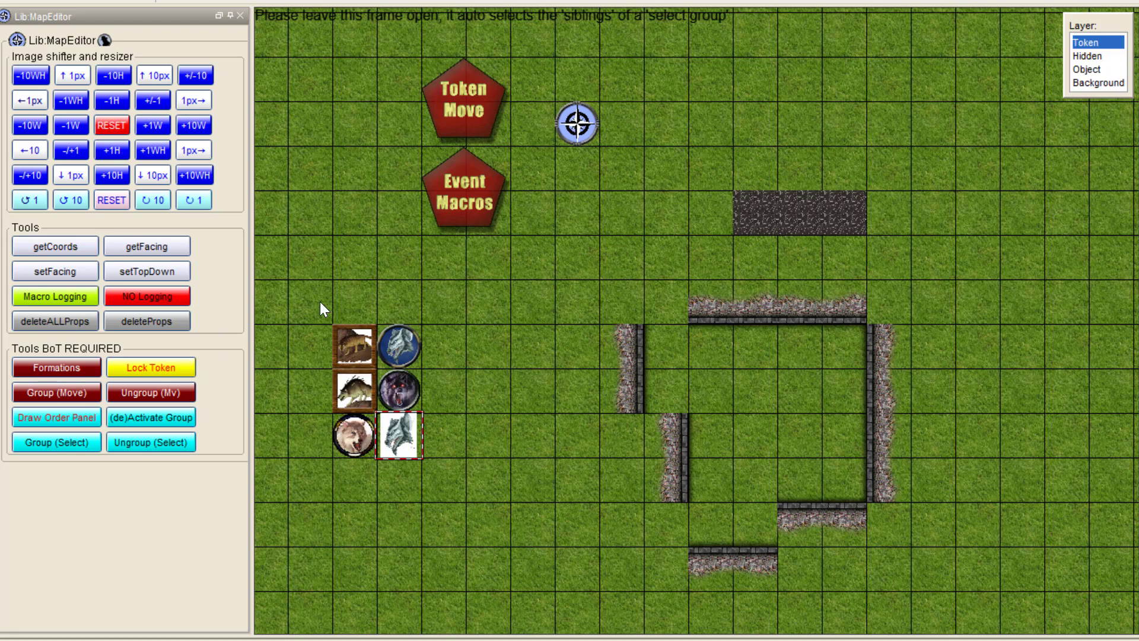
Step: Test the ungrouping by moving the upper framed Wolf token one cell left on its own
{"action": "left_click_drag", "start_coordinate": [296, 301], "coordinate": [451, 462]}
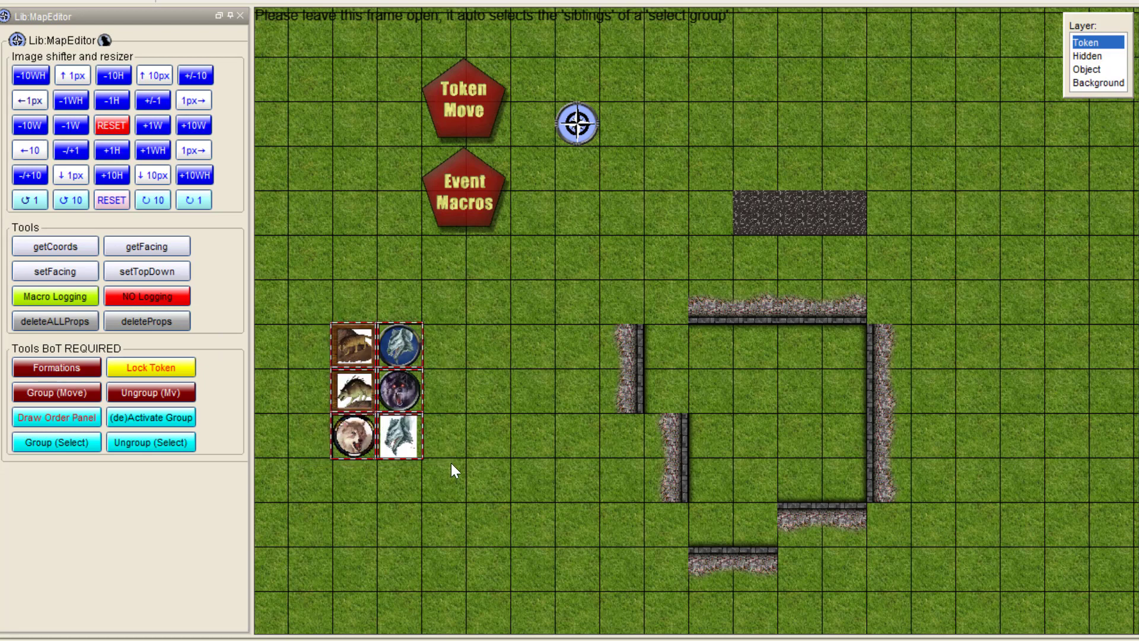
{"action": "left_click", "coordinate": [300, 385]}
{"action": "left_click_drag", "start_coordinate": [351, 344], "coordinate": [304, 340]}
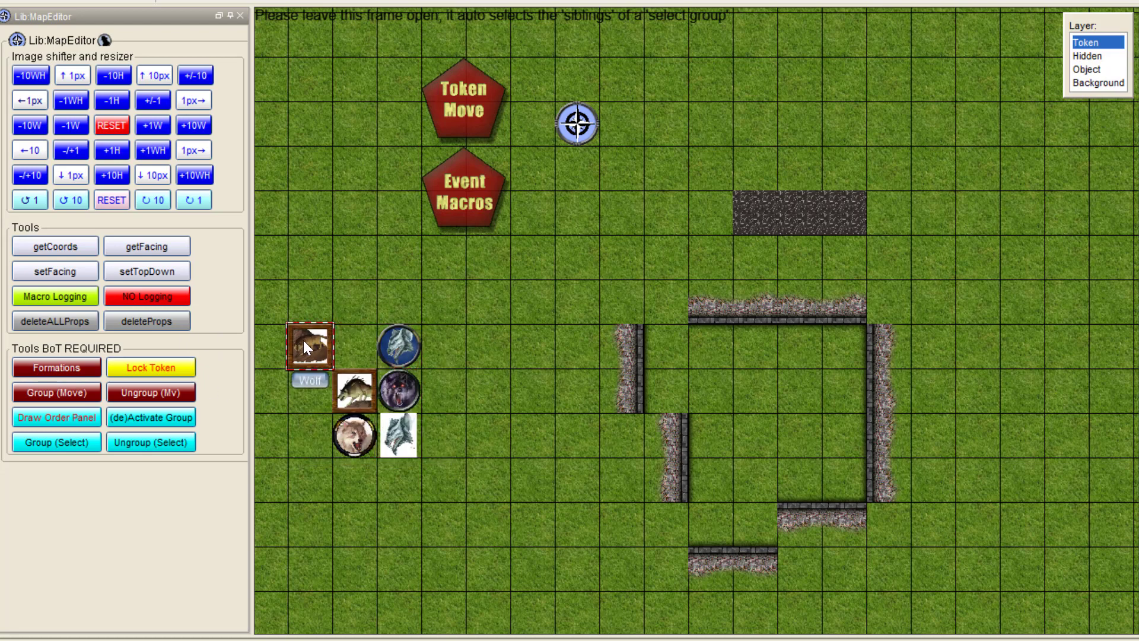
Step: Make a select group of the six wolf tokens and move them all one cell diagonally up and right through one member
{"action": "left_click_drag", "start_coordinate": [302, 296], "coordinate": [453, 487]}
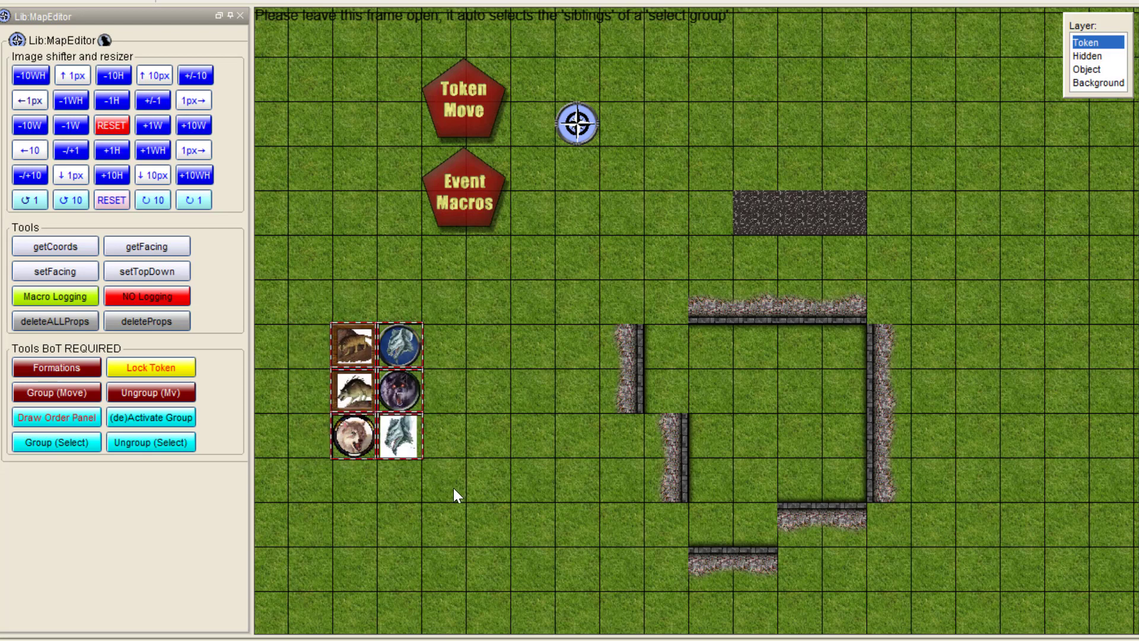
{"action": "left_click", "coordinate": [51, 440]}
{"action": "left_click", "coordinate": [504, 493]}
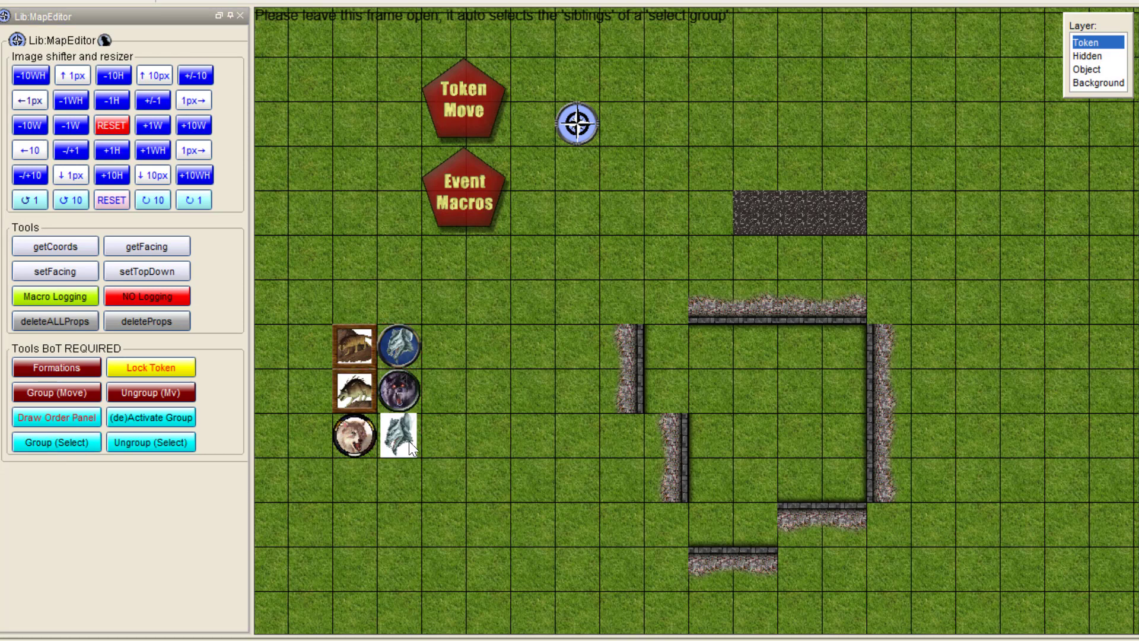
{"action": "left_click", "coordinate": [402, 437]}
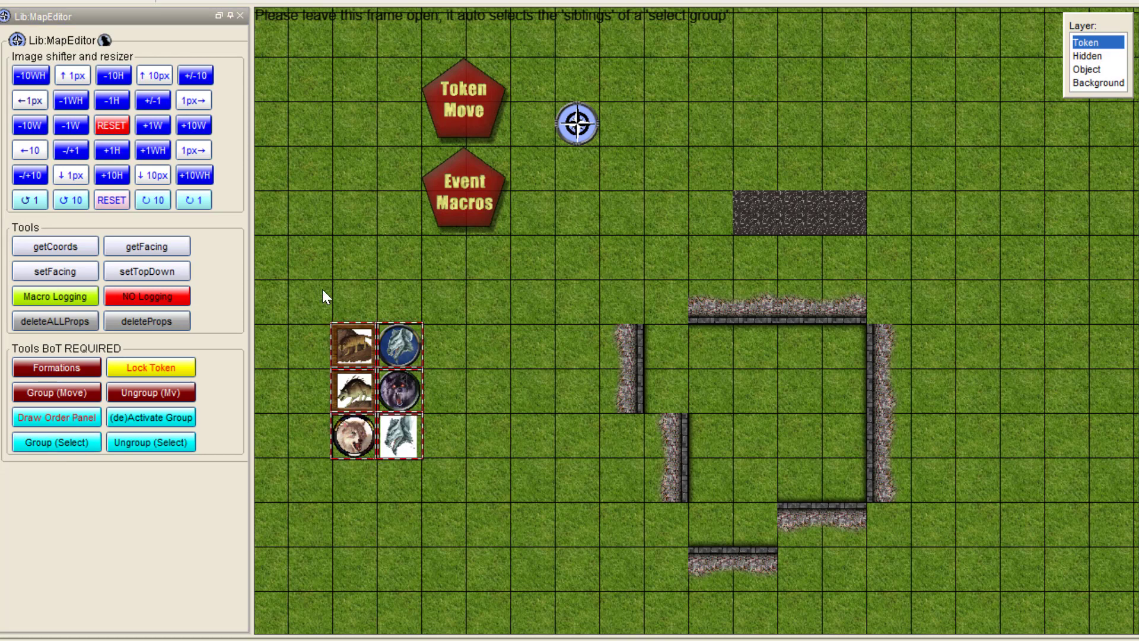
{"action": "left_click_drag", "start_coordinate": [403, 441], "coordinate": [445, 395]}
{"action": "left_click", "coordinate": [439, 460]}
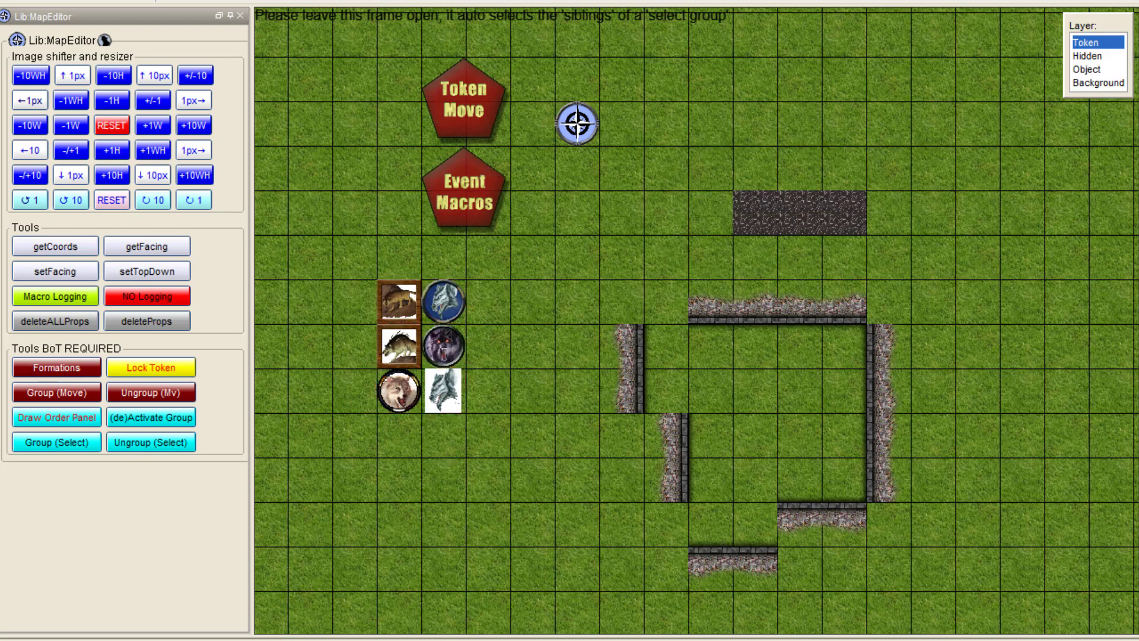
Step: Switch to the Object layer and duplicate the leftmost floor tile to extend the row to four tiles
{"action": "left_click", "coordinate": [1080, 69]}
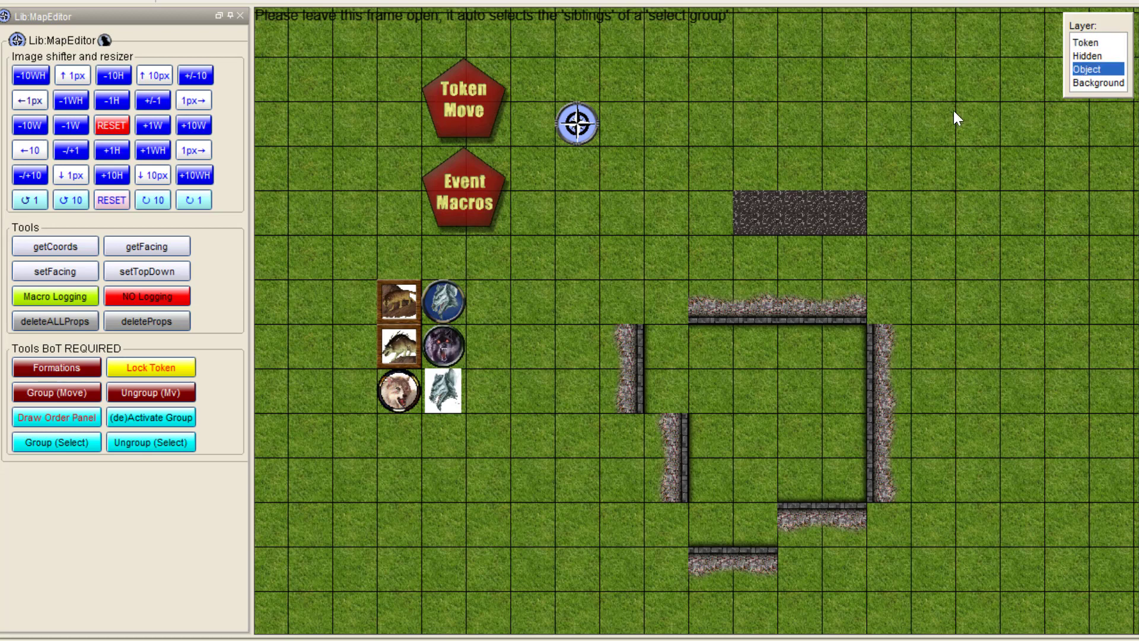
{"action": "left_click_drag", "start_coordinate": [678, 190], "coordinate": [927, 235]}
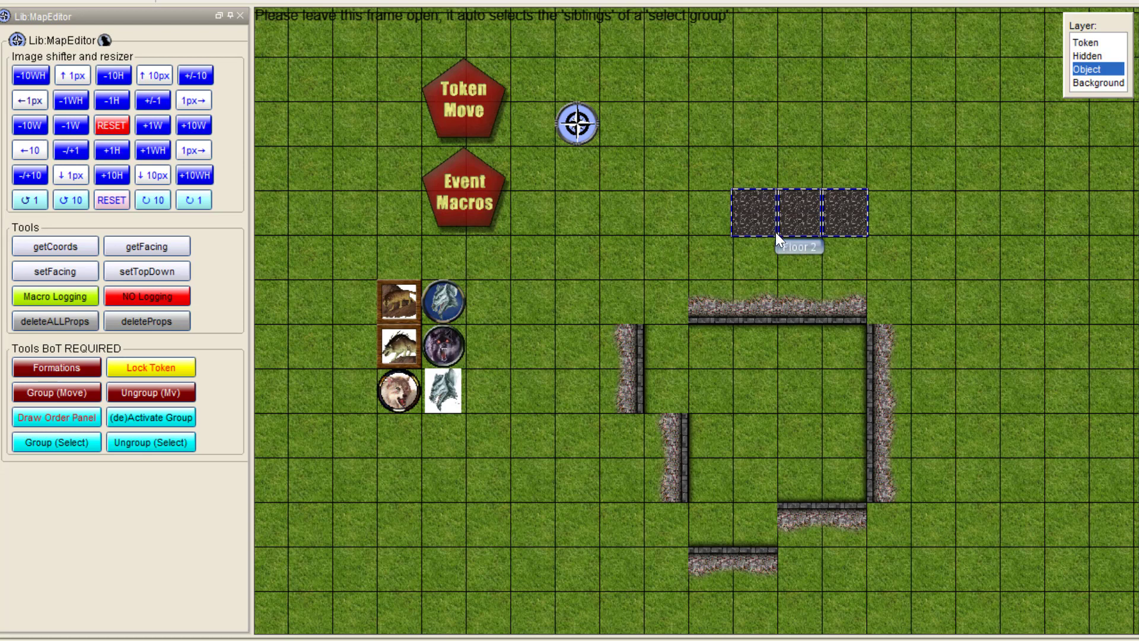
{"action": "left_click", "coordinate": [728, 220]}
{"action": "left_click", "coordinate": [749, 215]}
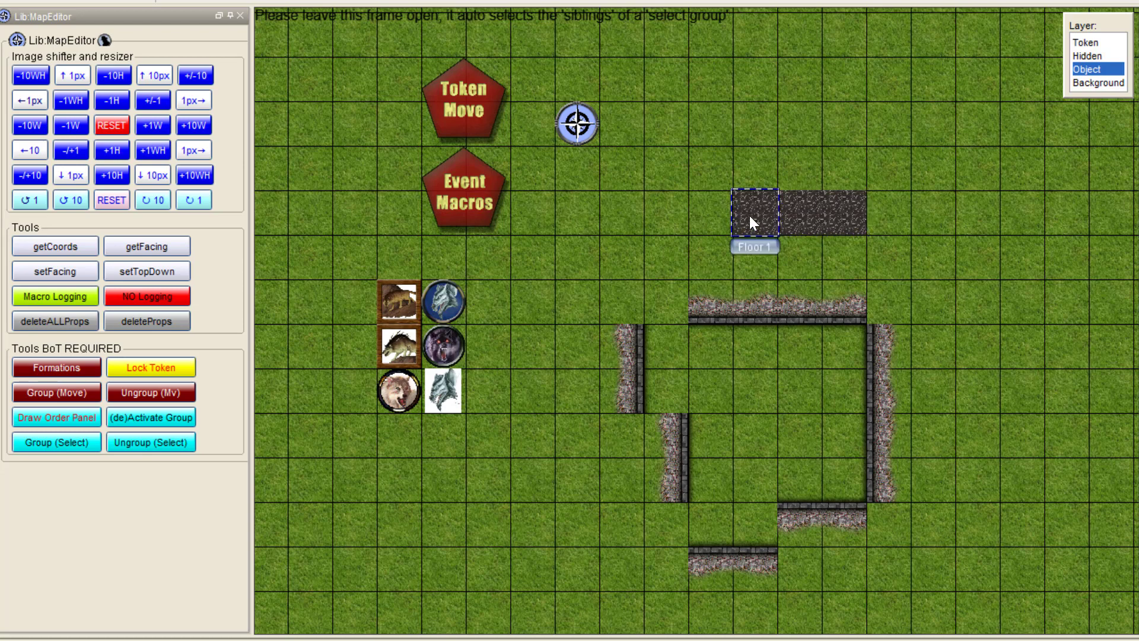
{"action": "key", "text": "ctrl+v"}
Step: Duplicate the four-tile floor row three times above it to build a four-by-four block
{"action": "left_click_drag", "start_coordinate": [638, 197], "coordinate": [877, 221]}
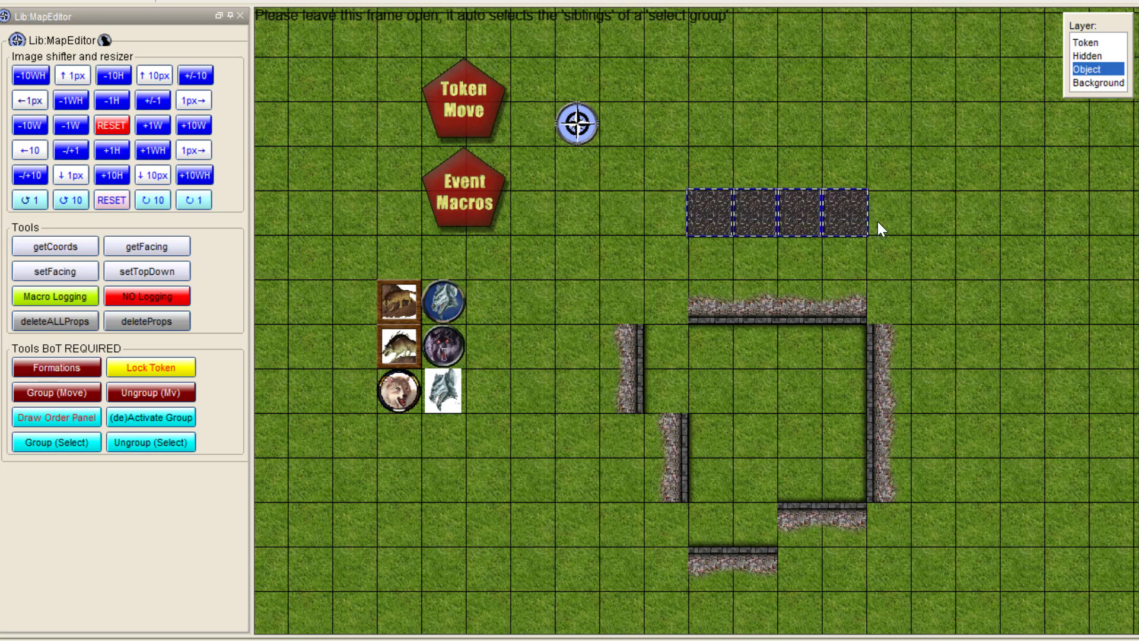
{"action": "key", "text": "ctrl+v"}
{"action": "key", "text": "ctrl+v"}
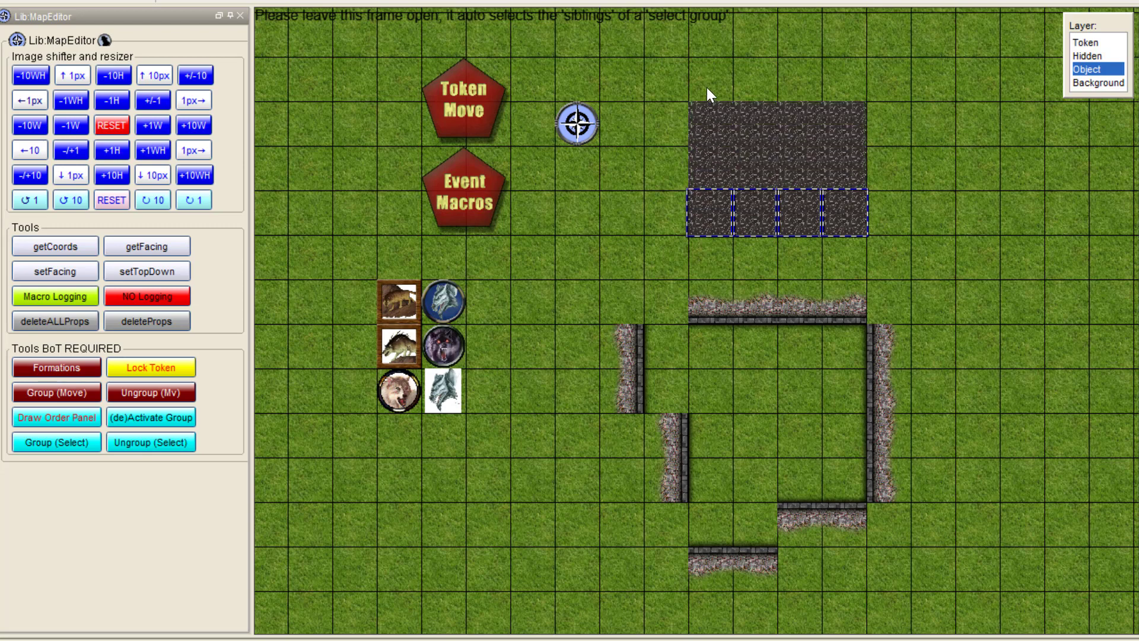
{"action": "key", "text": "ctrl+v"}
Step: Make a select group of the sixteen floor tiles and move the whole block one cell left through one tile
{"action": "left_click_drag", "start_coordinate": [655, 50], "coordinate": [907, 223]}
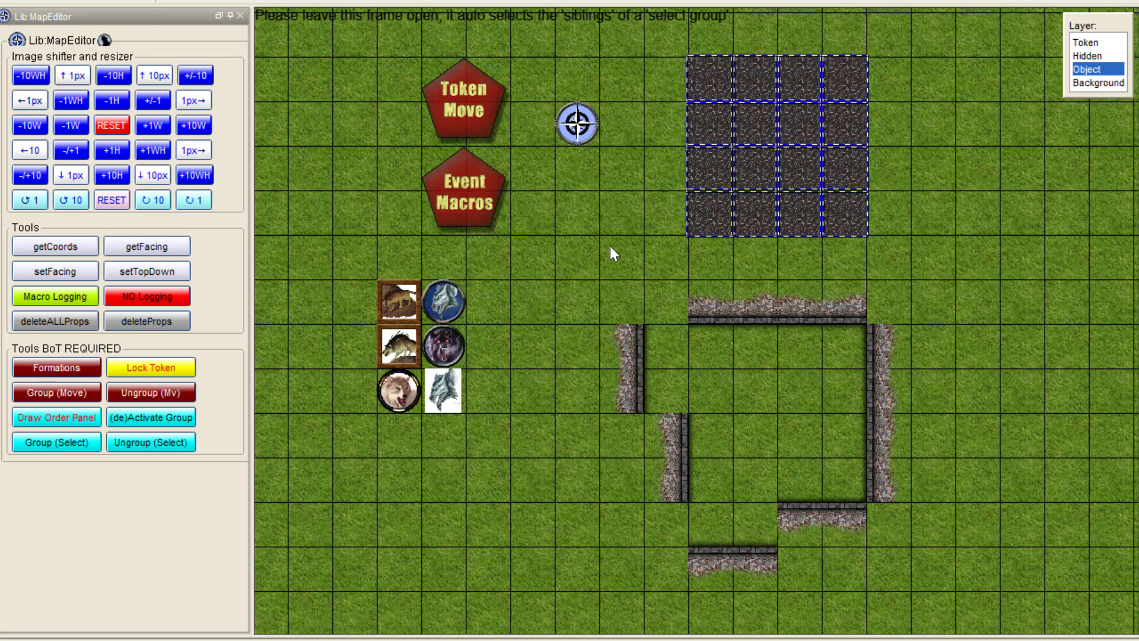
{"action": "left_click", "coordinate": [56, 441]}
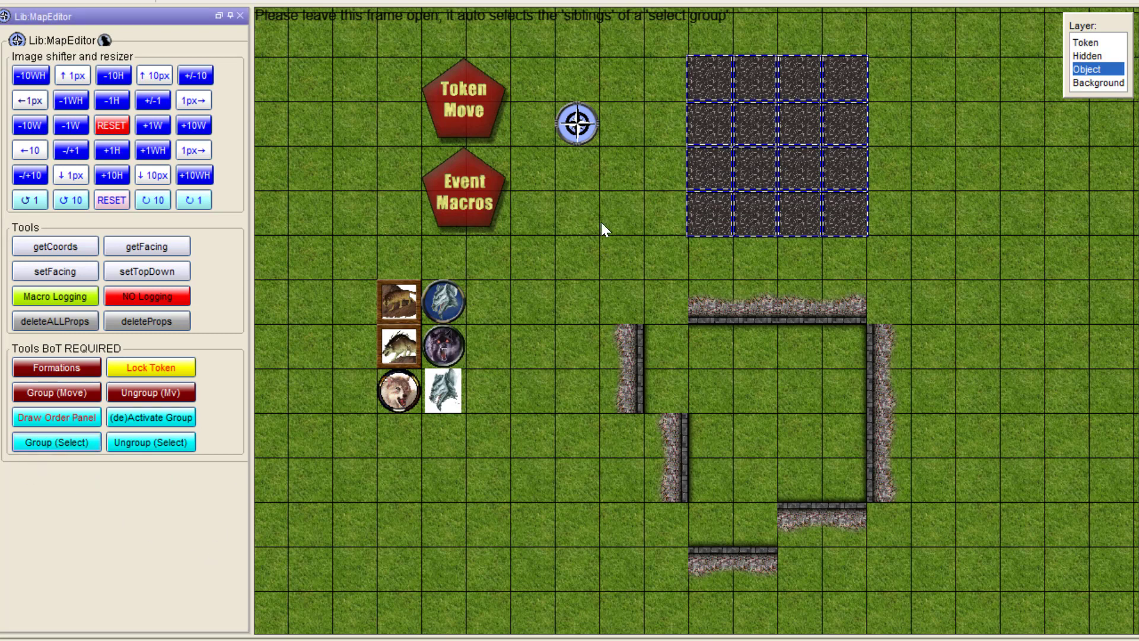
{"action": "left_click", "coordinate": [712, 215]}
{"action": "left_click_drag", "start_coordinate": [845, 214], "coordinate": [811, 224]}
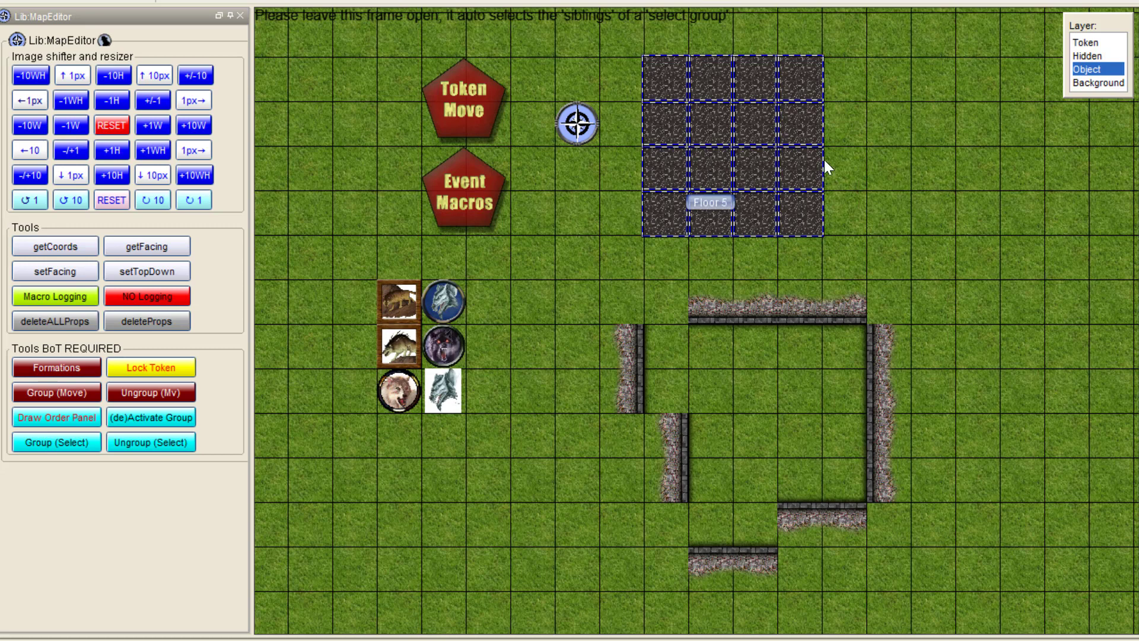
Step: Deselect the floor tiles, open the Draw Order panel and dock it beside the Lib:MapEditor macros
{"action": "left_click", "coordinate": [942, 166]}
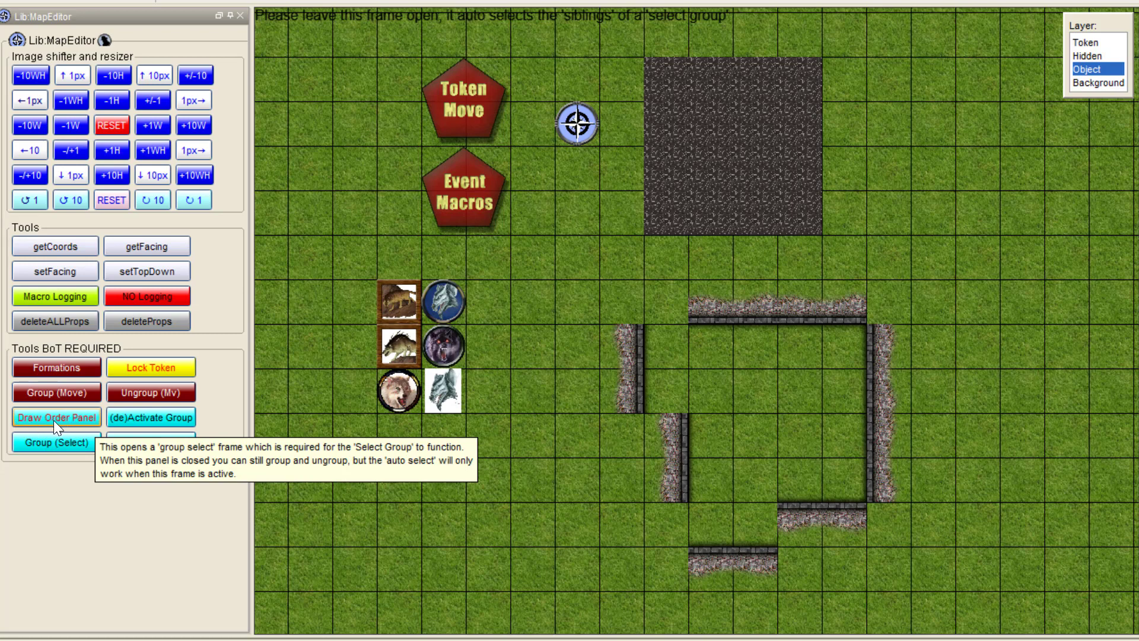
{"action": "left_click", "coordinate": [69, 419]}
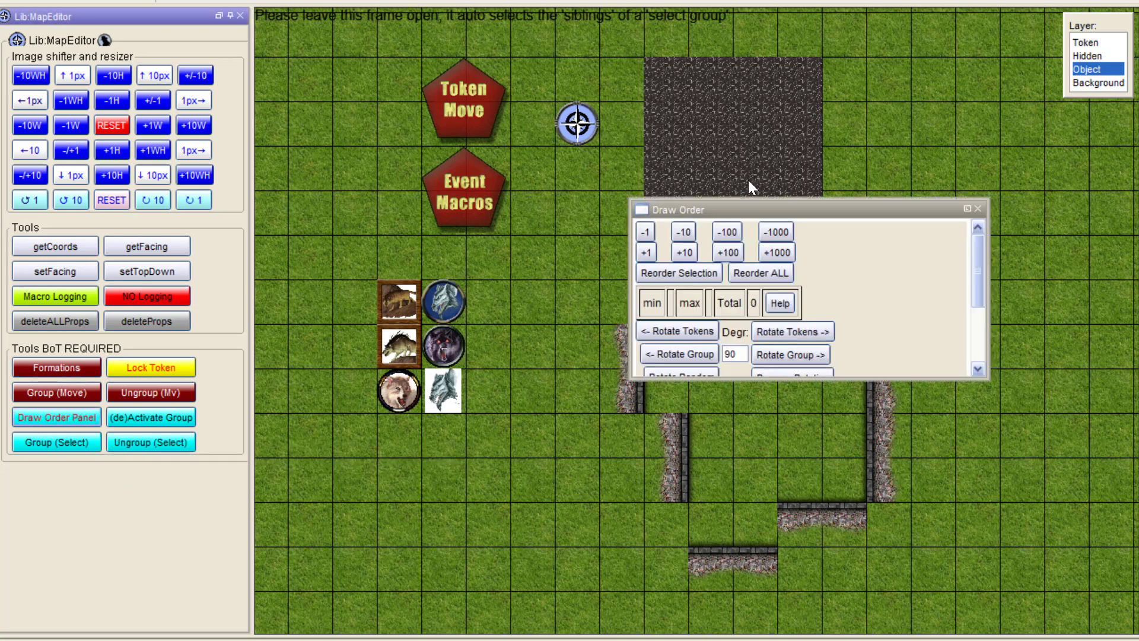
{"action": "mouse_move", "coordinate": [756, 204]}
{"action": "left_mouse_down"}
{"action": "mouse_move", "coordinate": [244, 204]}
{"action": "mouse_move", "coordinate": [398, 198]}
{"action": "left_mouse_up"}
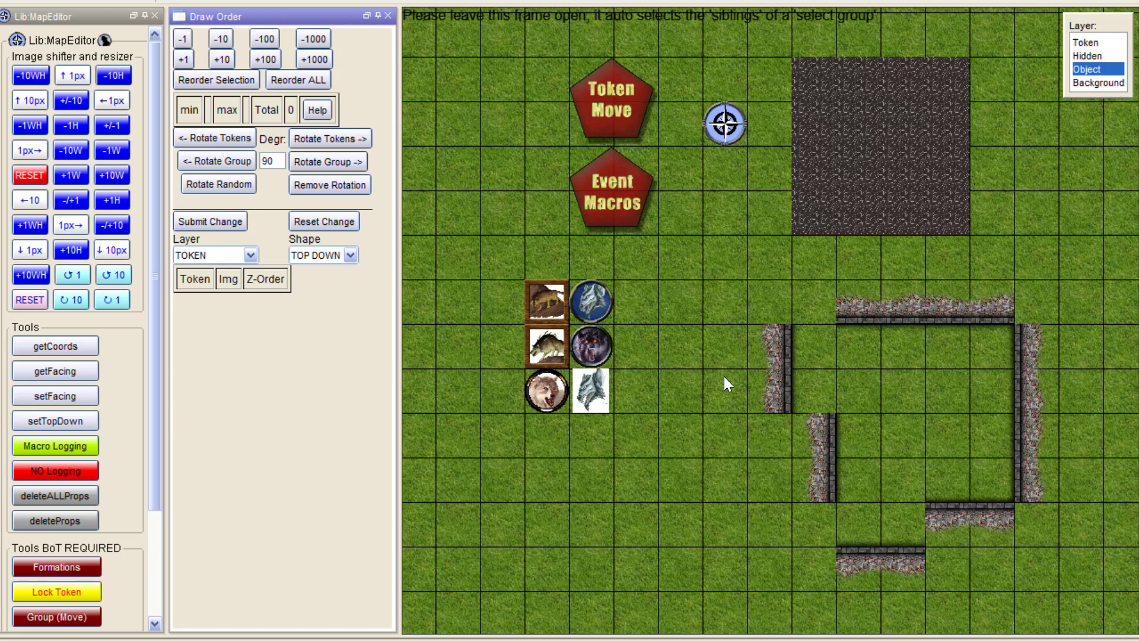
Step: Close the square room by moving its upper-left side wall one cell right and its lower-left bottom wall one cell up
{"action": "scroll", "coordinate": [724, 376], "scroll_direction": "down", "scroll_amount": 1}
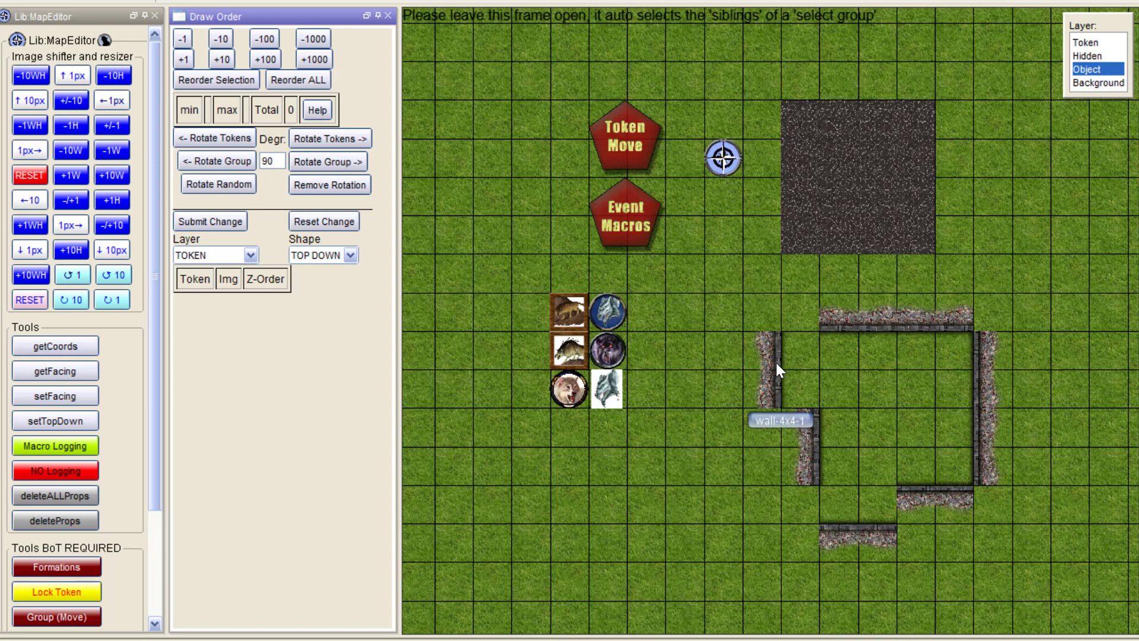
{"action": "left_click_drag", "start_coordinate": [774, 361], "coordinate": [813, 362]}
{"action": "left_click_drag", "start_coordinate": [847, 528], "coordinate": [848, 489]}
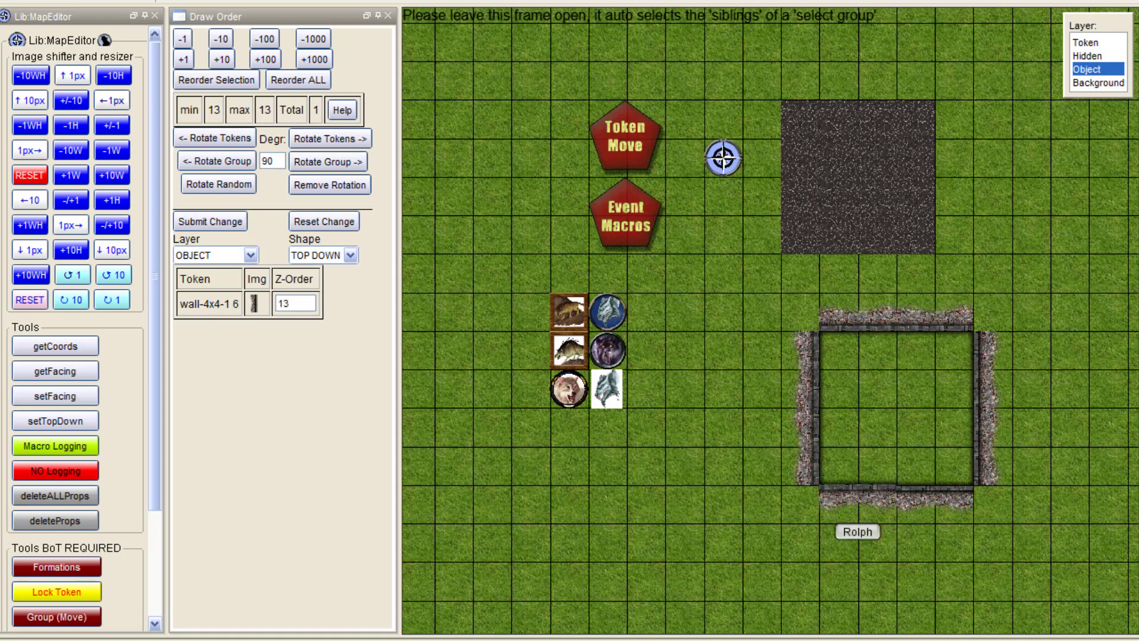
Step: Move the sixteen-tile floor group one cell right in line with the room, and check the draw order of the room's top-left wall segment
{"action": "left_click", "coordinate": [843, 199]}
{"action": "left_click_drag", "start_coordinate": [844, 244], "coordinate": [884, 247]}
{"action": "scroll", "coordinate": [892, 374], "scroll_direction": "up", "scroll_amount": 8}
{"action": "left_click_drag", "start_coordinate": [892, 379], "coordinate": [793, 312]}
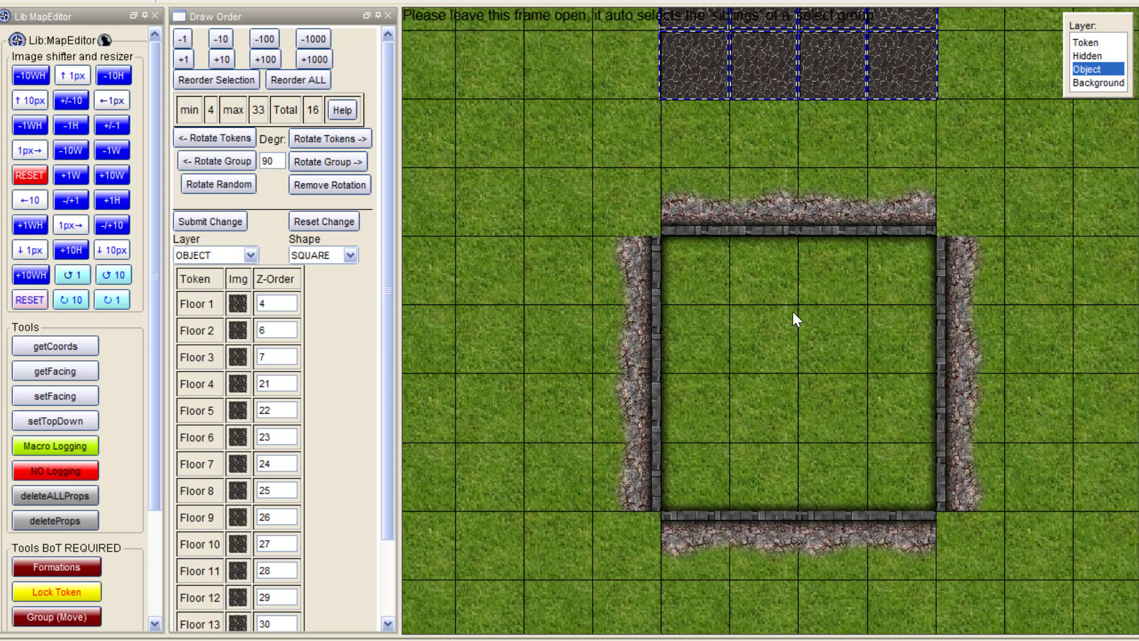
{"action": "scroll", "coordinate": [789, 312], "scroll_direction": "up", "scroll_amount": 3}
{"action": "left_click", "coordinate": [643, 186]}
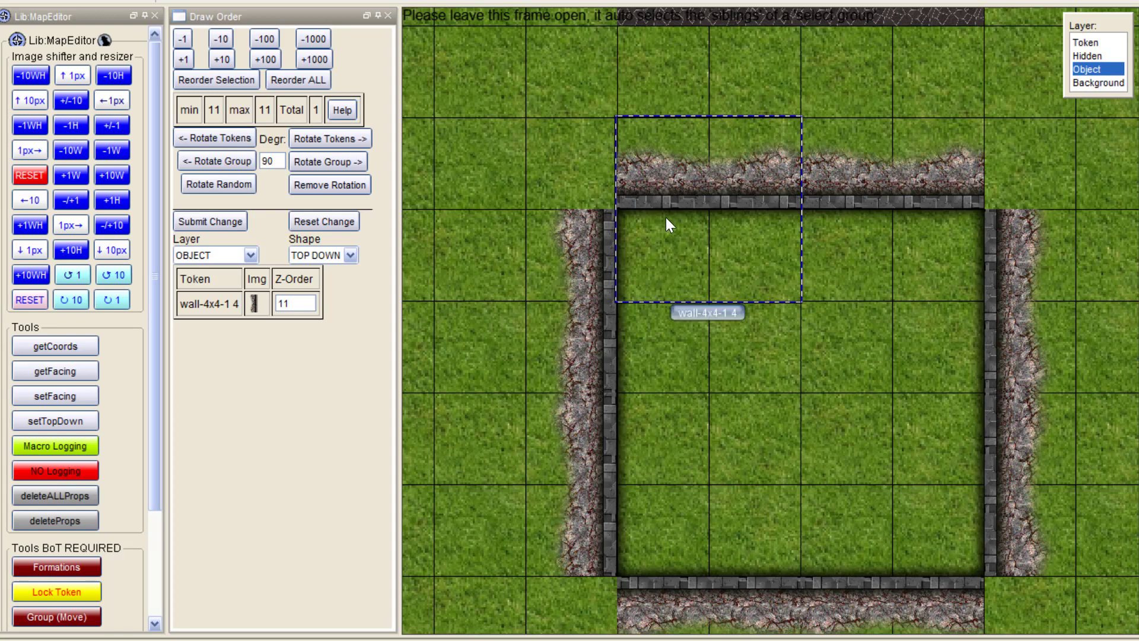
{"action": "left_click", "coordinate": [504, 185]}
{"action": "scroll", "coordinate": [511, 192], "scroll_direction": "down", "scroll_amount": 5}
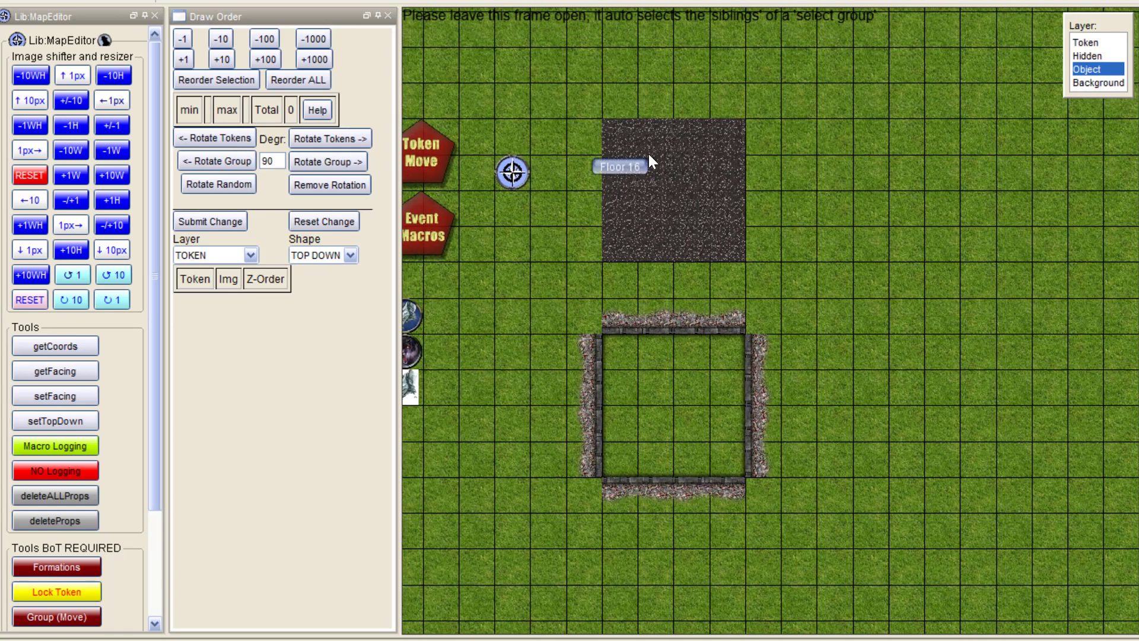
Step: Move the sixteen-tile floor group six cells down so that it fills the walled room
{"action": "left_click", "coordinate": [648, 155]}
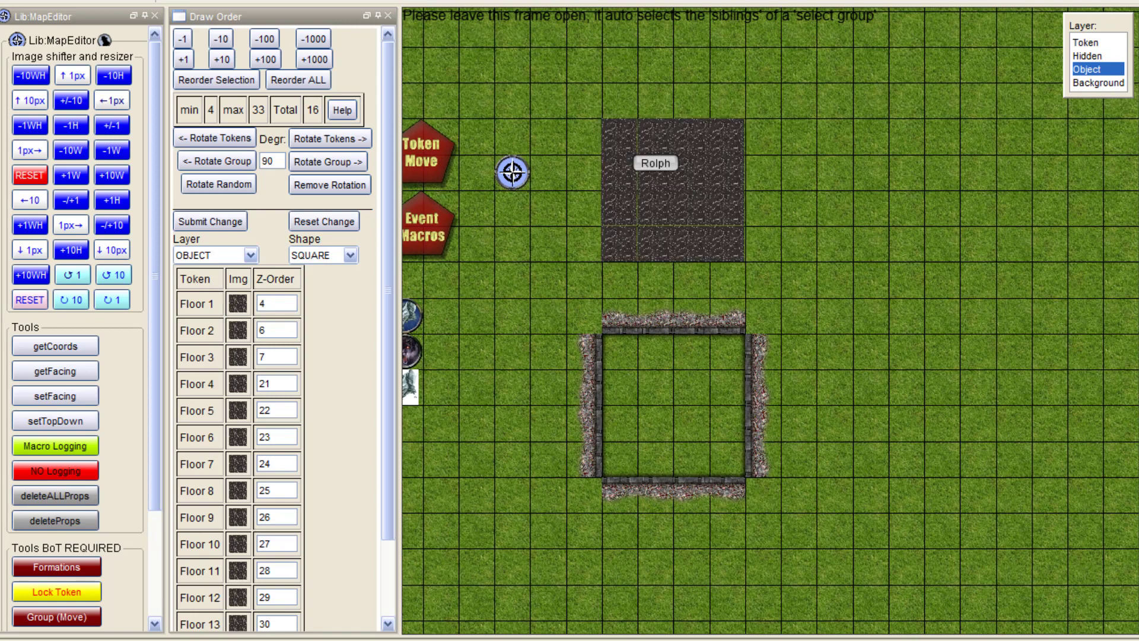
{"action": "left_click_drag", "start_coordinate": [649, 155], "coordinate": [648, 369]}
{"action": "scroll", "coordinate": [600, 345], "scroll_direction": "up", "scroll_amount": 5}
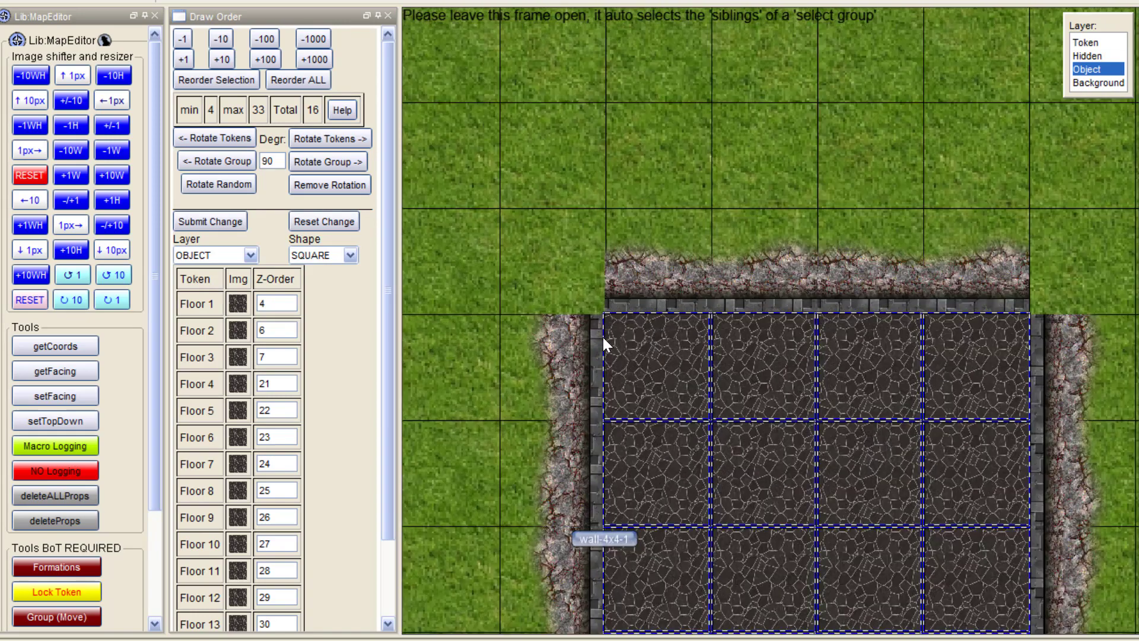
{"action": "scroll", "coordinate": [602, 337], "scroll_direction": "up", "scroll_amount": 1}
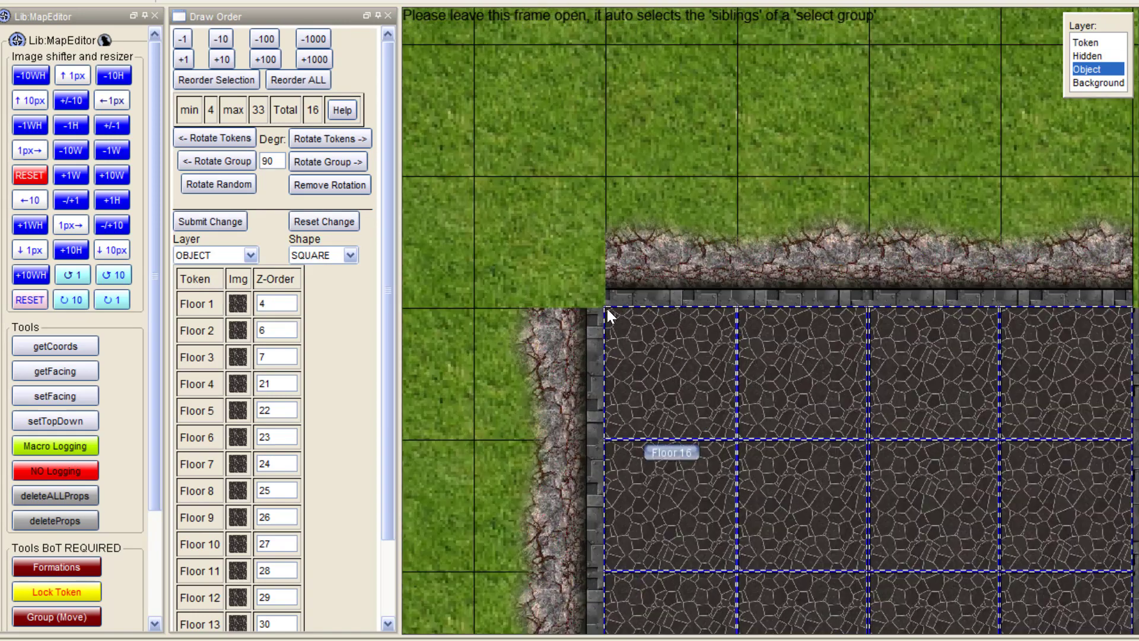
Step: Compare the z-order of the room's top-left wall segment with the z-orders of the sixteen floor tiles
{"action": "left_click", "coordinate": [686, 191]}
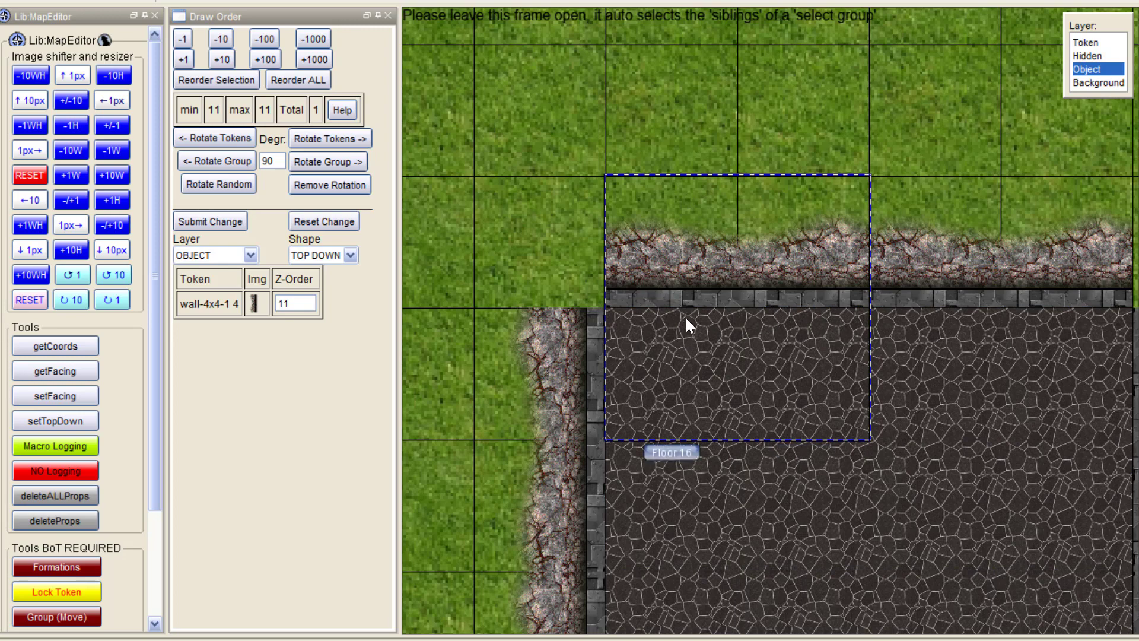
{"action": "scroll", "coordinate": [685, 315], "scroll_direction": "down", "scroll_amount": 5}
{"action": "scroll", "coordinate": [621, 165], "scroll_direction": "down", "scroll_amount": 1}
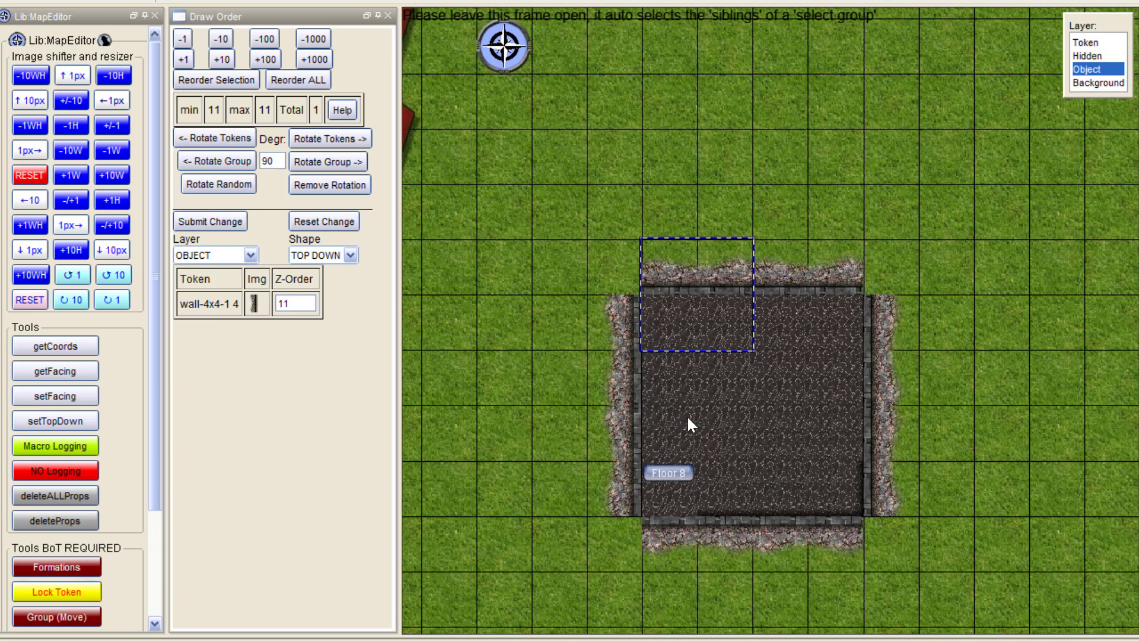
{"action": "left_click", "coordinate": [729, 414]}
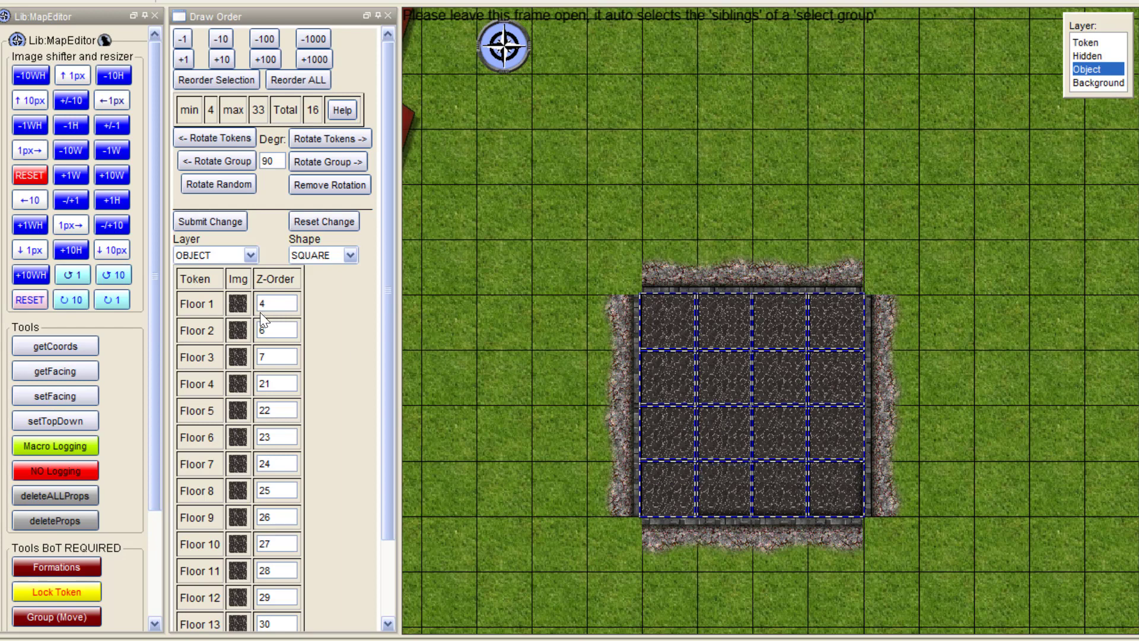
{"action": "scroll", "coordinate": [260, 312], "scroll_direction": "down", "scroll_amount": 3}
{"action": "scroll", "coordinate": [262, 312], "scroll_direction": "up", "scroll_amount": 3}
{"action": "scroll", "coordinate": [284, 325], "scroll_direction": "down", "scroll_amount": 3}
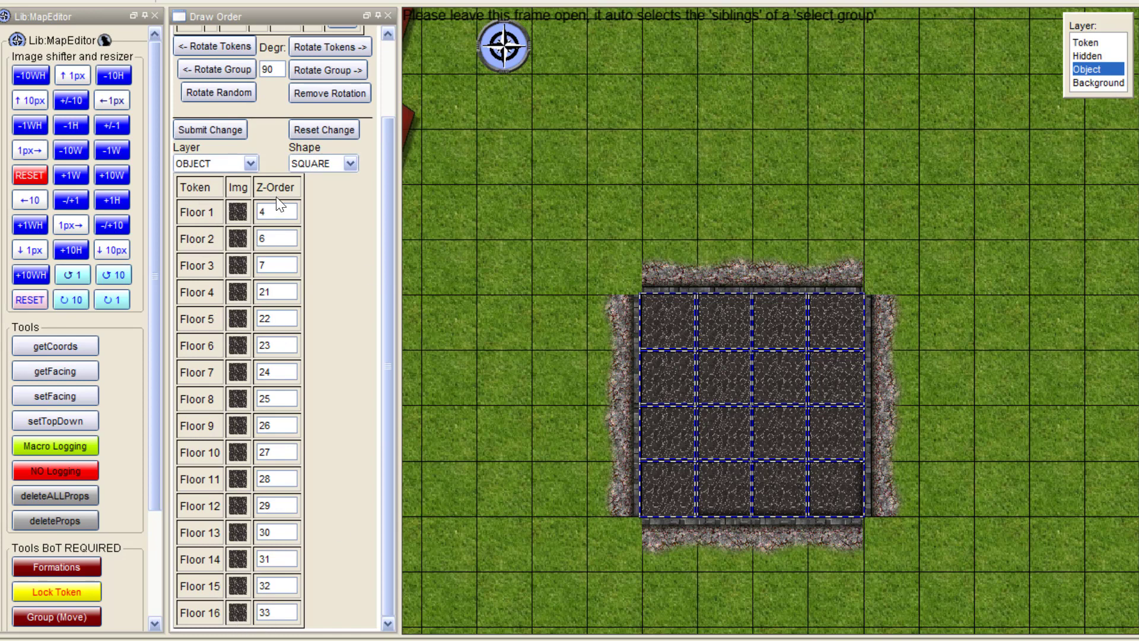
Step: Select all eight wall segments around the room together and examine their z-orders
{"action": "left_click", "coordinate": [615, 320]}
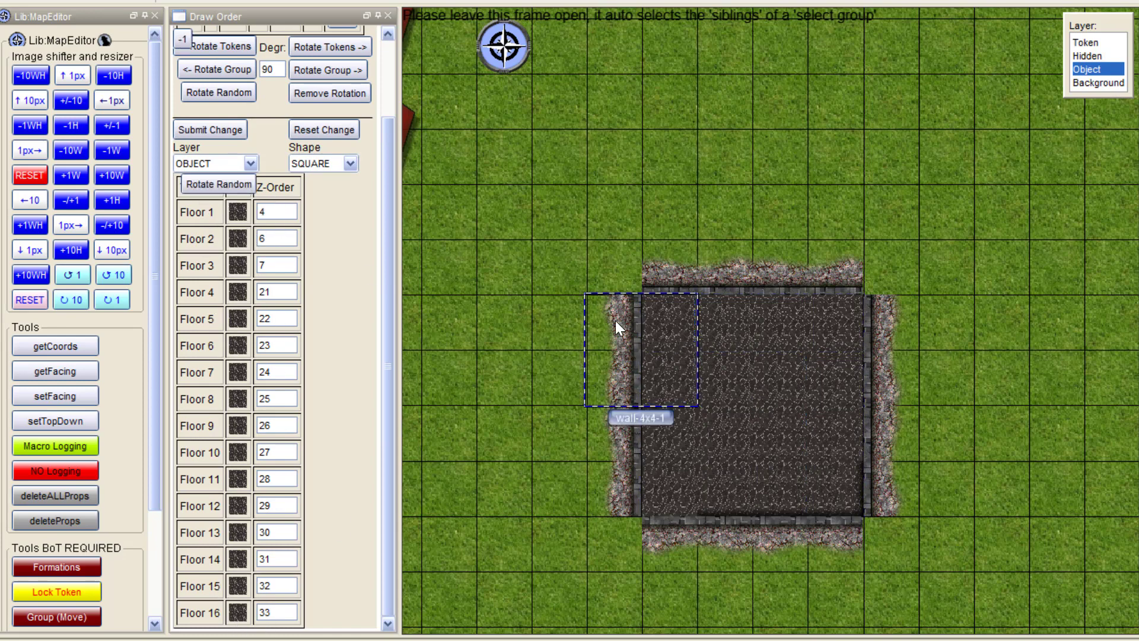
{"action": "left_click_drag", "start_coordinate": [614, 323], "coordinate": [689, 268]}
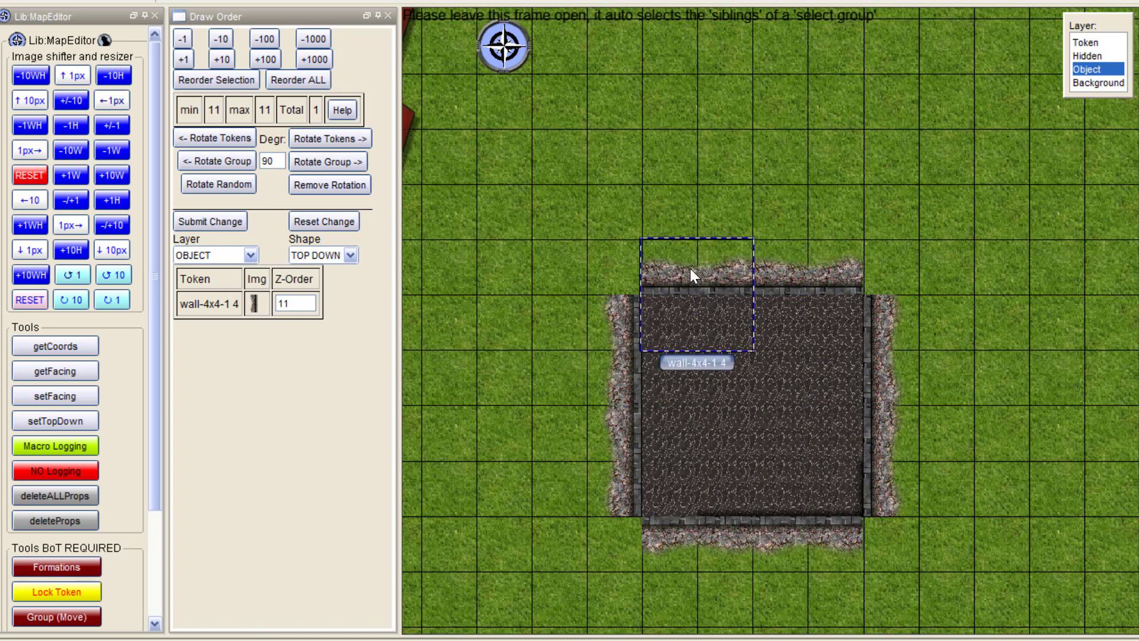
{"action": "left_click", "coordinate": [781, 265], "text": "shift"}
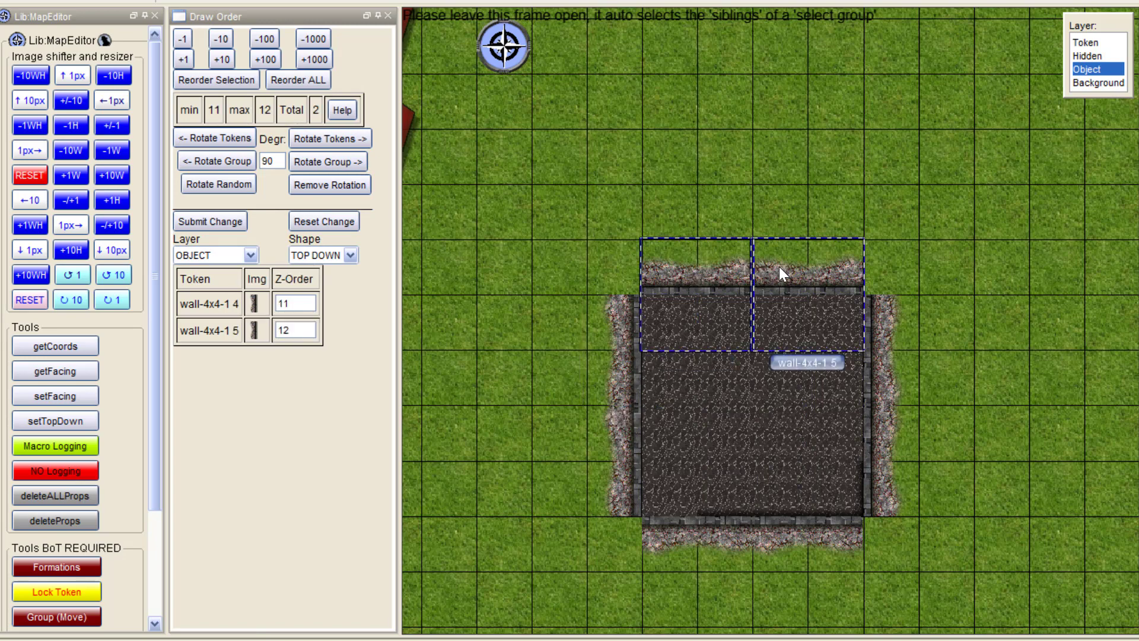
{"action": "left_click", "coordinate": [605, 346], "text": "shift"}
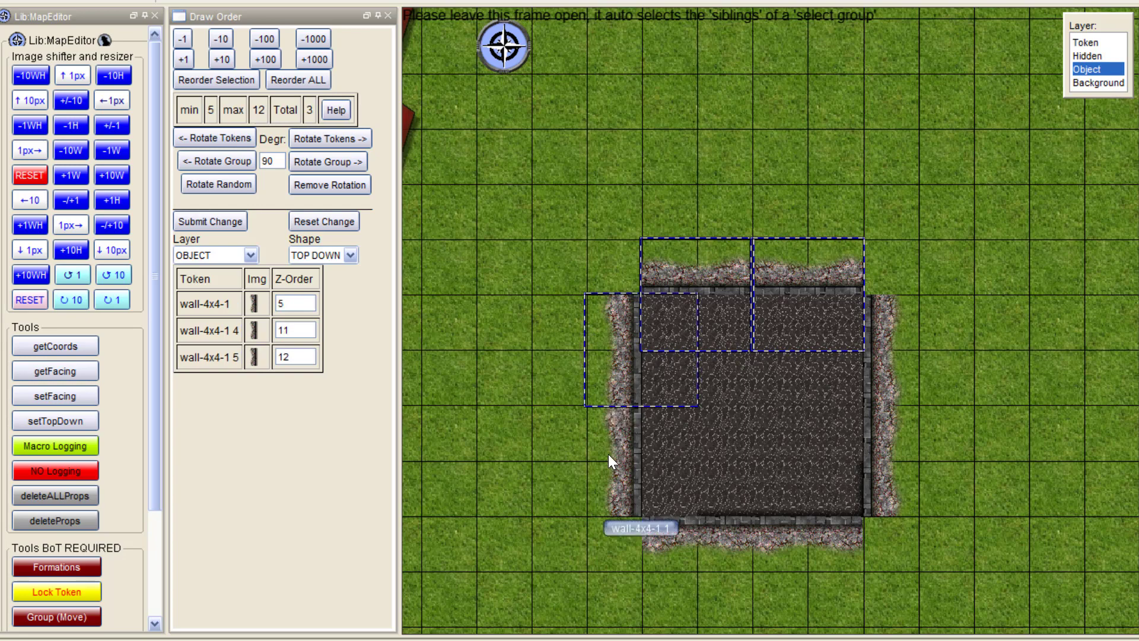
{"action": "left_click", "coordinate": [607, 454], "text": "shift"}
{"action": "left_click", "coordinate": [664, 556], "text": "shift"}
{"action": "left_click", "coordinate": [788, 553], "text": "shift"}
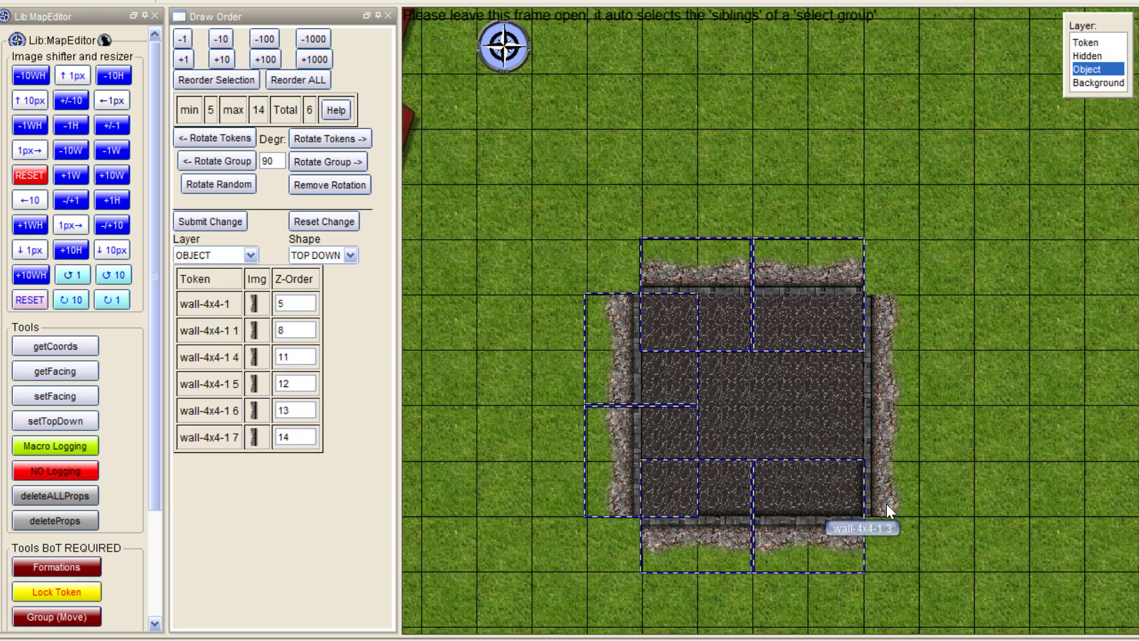
{"action": "left_click", "coordinate": [889, 468], "text": "shift"}
{"action": "left_click", "coordinate": [898, 364], "text": "shift"}
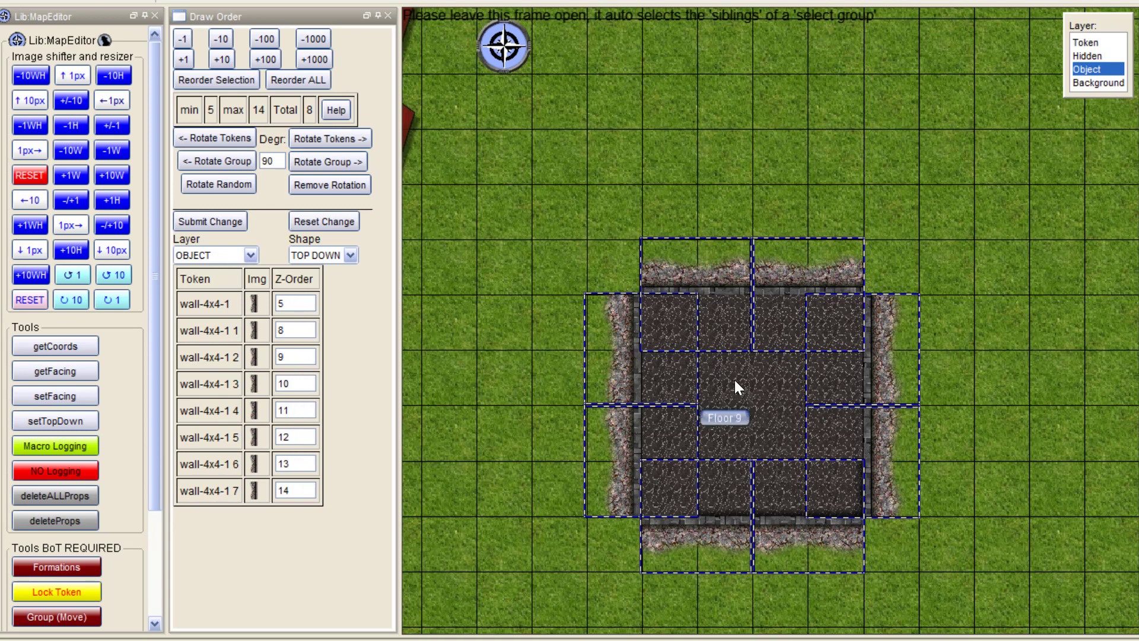
Step: Select the floor tile group and reorder the selection so its sixteen z-orders run consecutively from 4 to 19
{"action": "left_click", "coordinate": [589, 311]}
{"action": "left_click", "coordinate": [720, 362]}
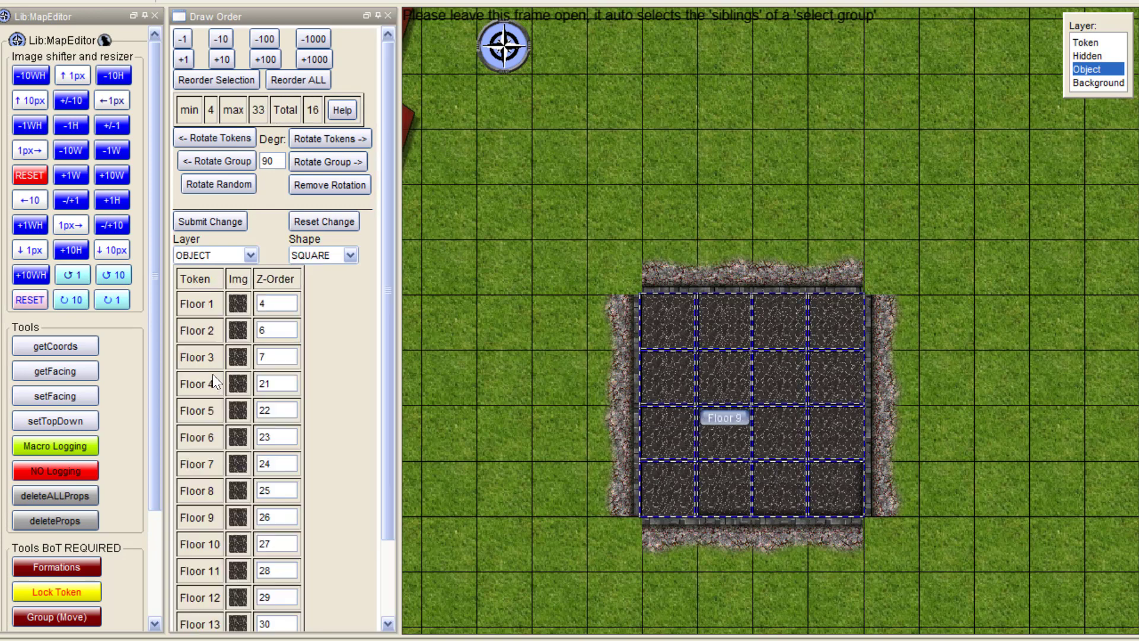
{"action": "scroll", "coordinate": [283, 377], "scroll_direction": "down", "scroll_amount": 3}
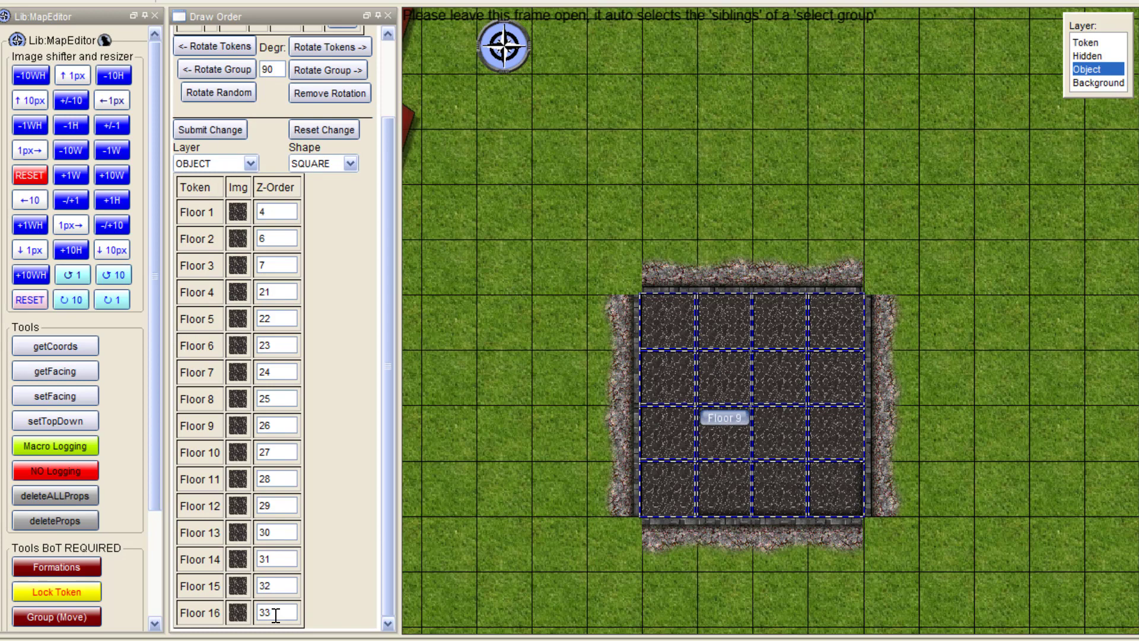
{"action": "scroll", "coordinate": [276, 615], "scroll_direction": "up", "scroll_amount": 3}
{"action": "scroll", "coordinate": [291, 602], "scroll_direction": "down", "scroll_amount": 3}
{"action": "scroll", "coordinate": [311, 479], "scroll_direction": "up", "scroll_amount": 3}
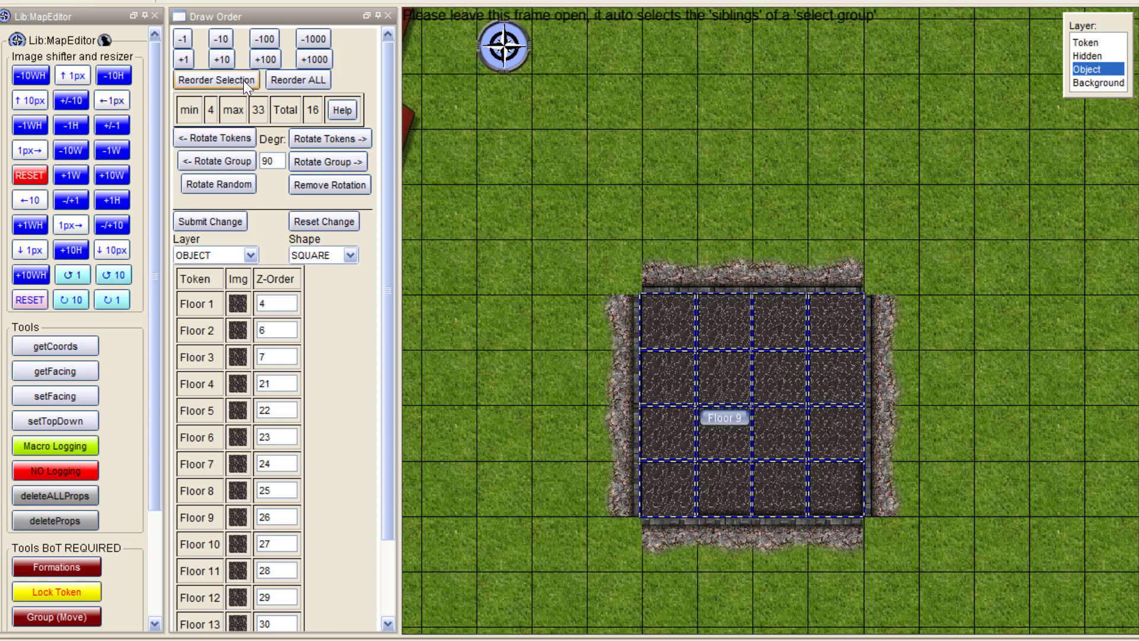
{"action": "left_click", "coordinate": [223, 80]}
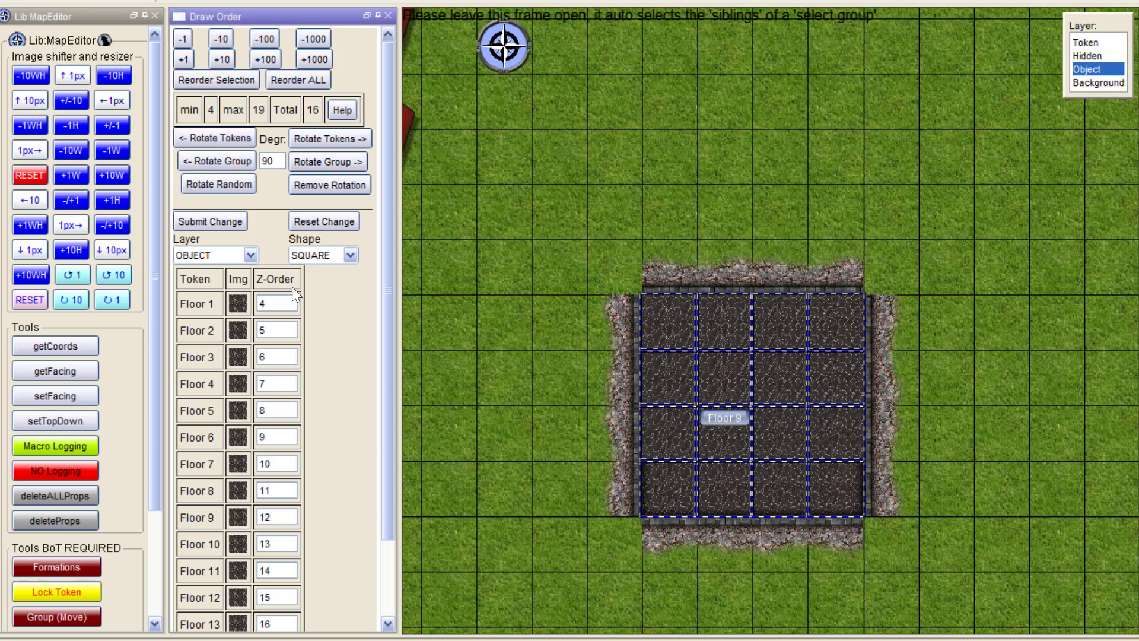
{"action": "scroll", "coordinate": [268, 454], "scroll_direction": "down", "scroll_amount": 3}
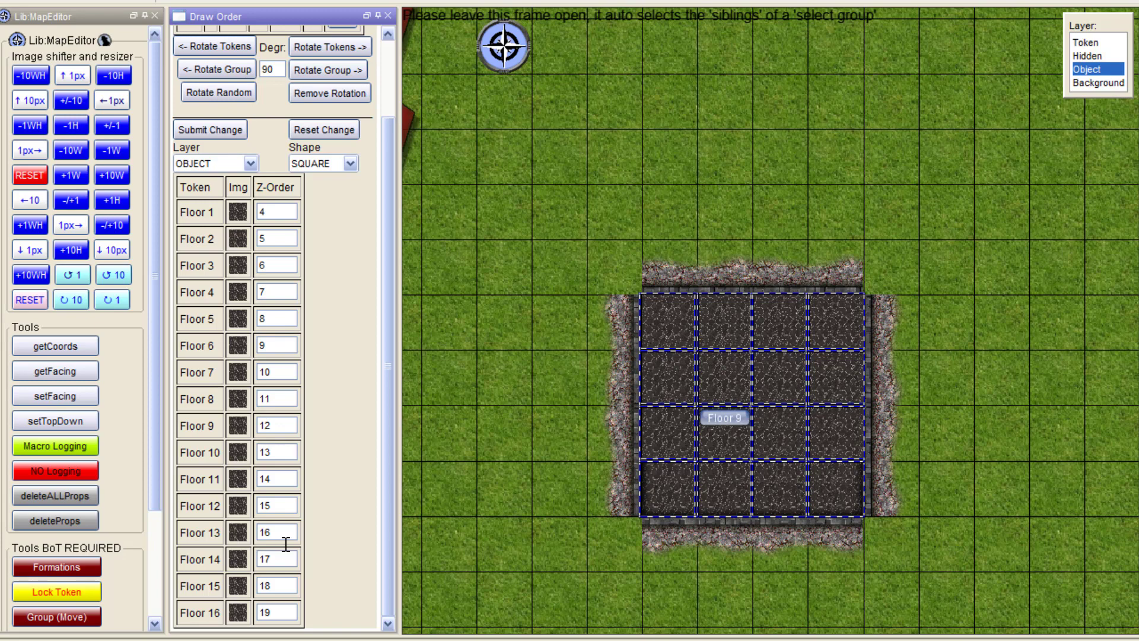
{"action": "scroll", "coordinate": [284, 268], "scroll_direction": "up", "scroll_amount": 3}
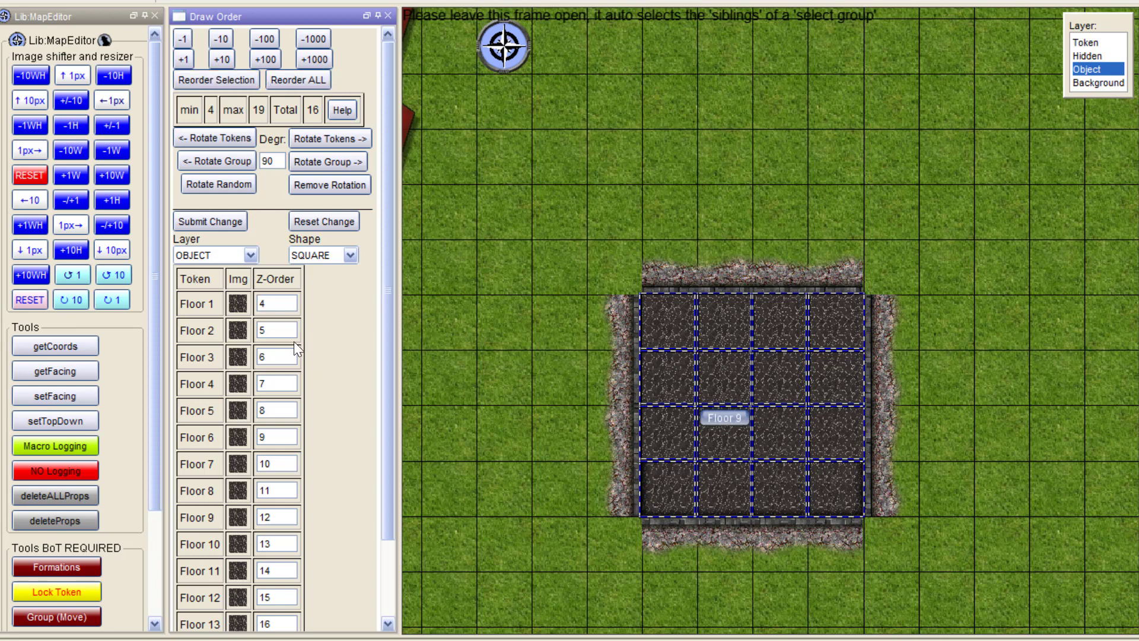
Step: Lower the floor tiles' z-order by 100 and raise it again by 100, comparing the wall shadows along the floor edge
{"action": "left_click", "coordinate": [263, 38]}
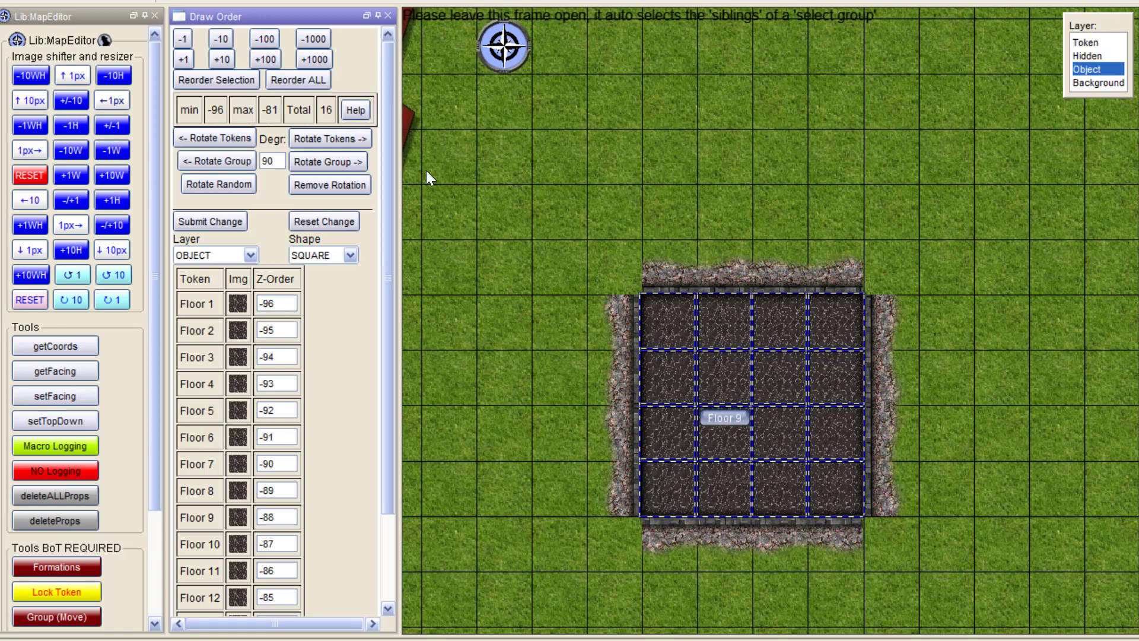
{"action": "scroll", "coordinate": [667, 364], "scroll_direction": "up", "scroll_amount": 5}
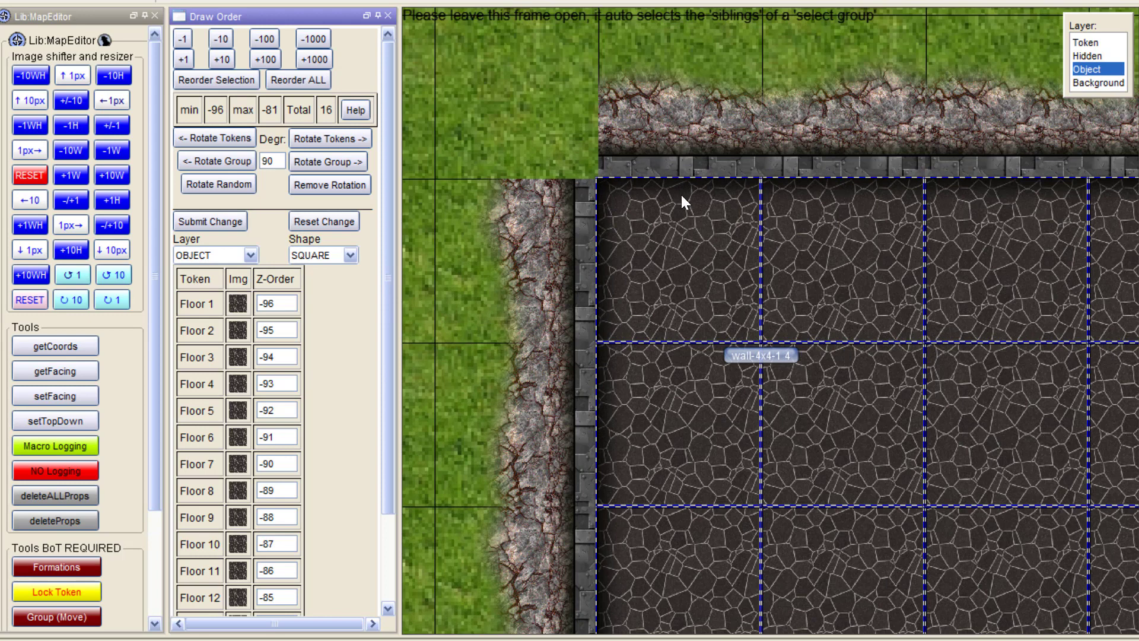
{"action": "scroll", "coordinate": [688, 201], "scroll_direction": "down", "scroll_amount": 3}
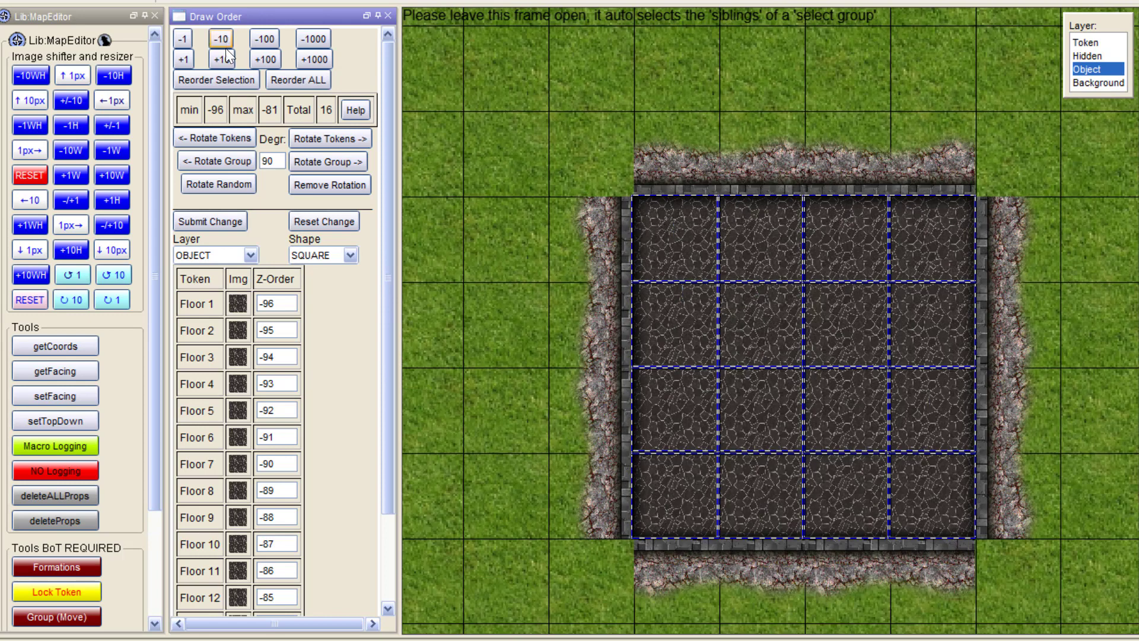
{"action": "left_click", "coordinate": [266, 59]}
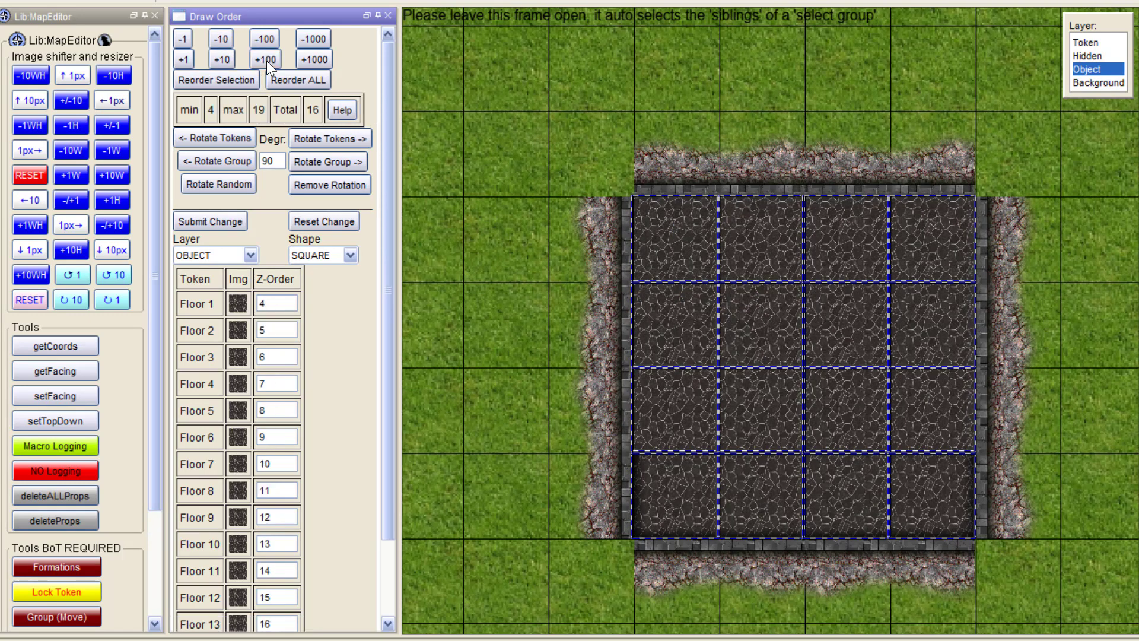
{"action": "scroll", "coordinate": [709, 504], "scroll_direction": "up", "scroll_amount": 2}
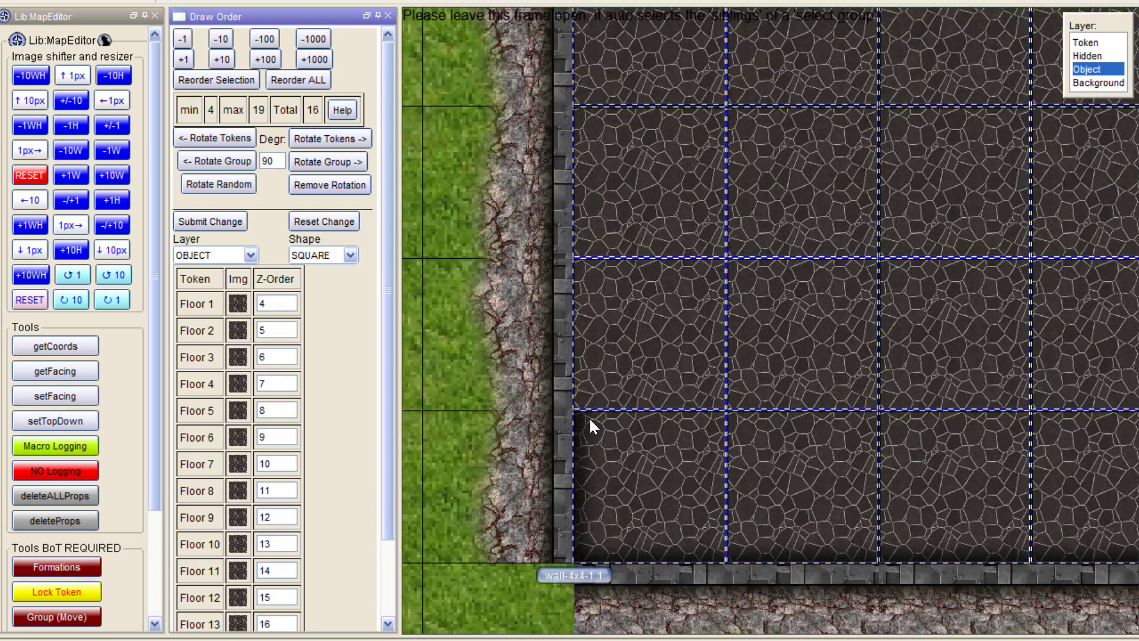
{"action": "scroll", "coordinate": [593, 445], "scroll_direction": "down", "scroll_amount": 2}
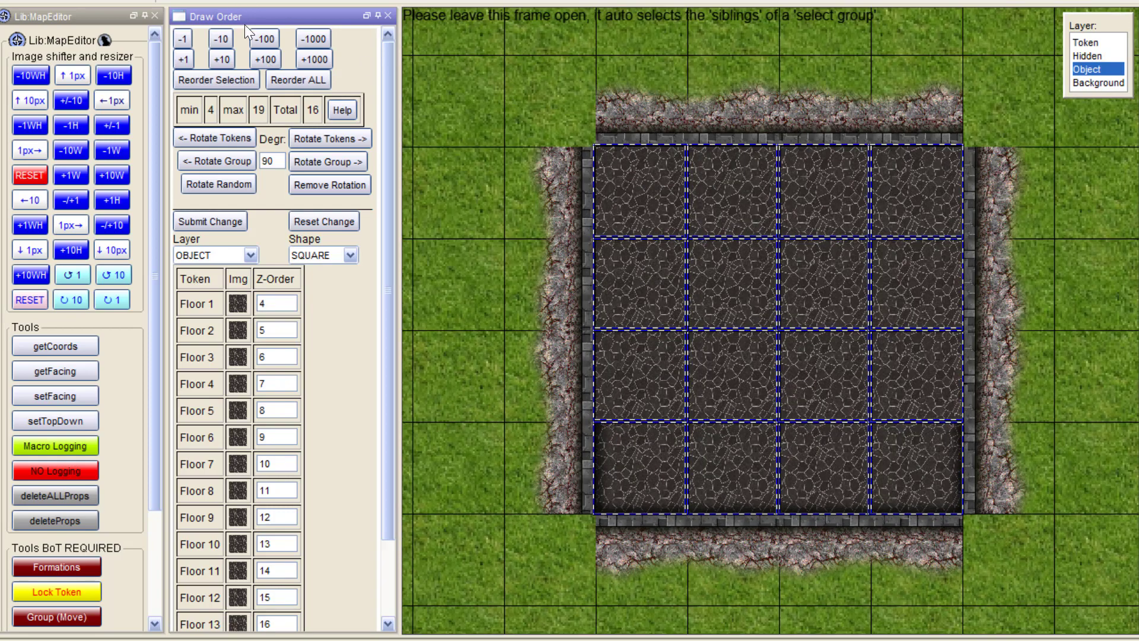
Step: Raise the z-order of the sixteen floor tiles by 100 and rotate each tile 90 degrees clockwise
{"action": "left_click", "coordinate": [261, 58]}
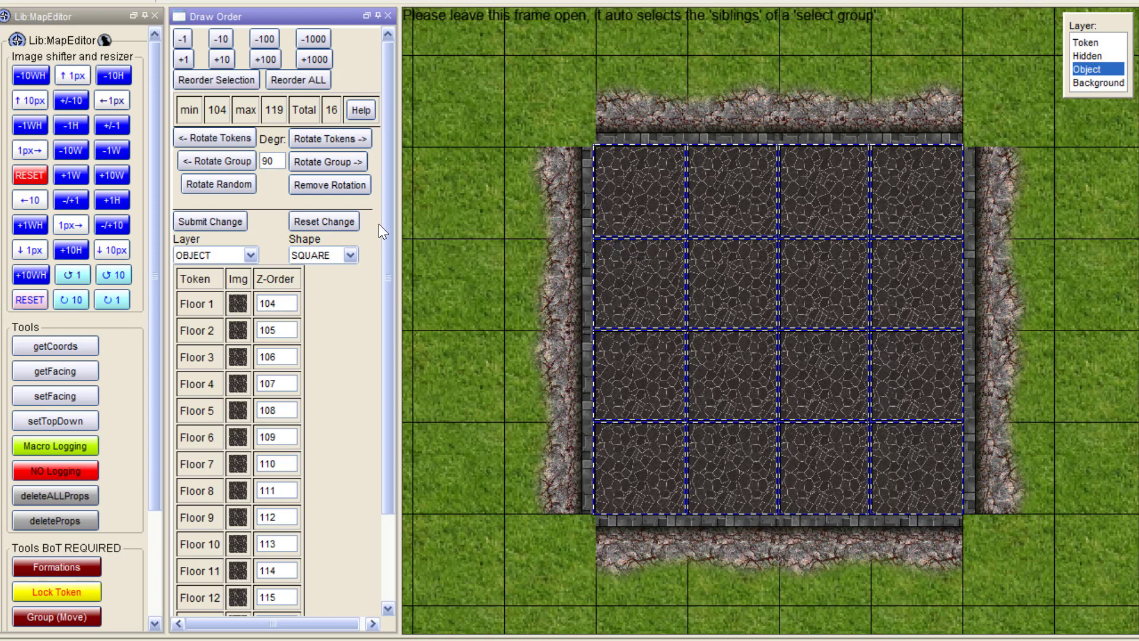
{"action": "left_click", "coordinate": [326, 138]}
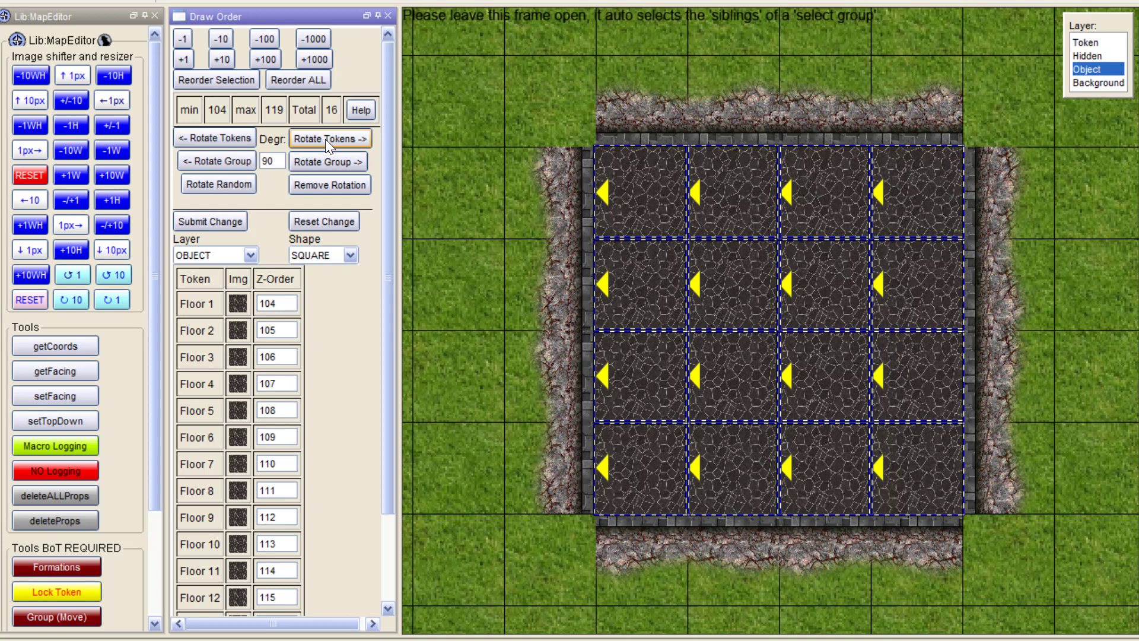
Step: Rotate each of the sixteen floor tiles 90 degrees counterclockwise and set their token shape to top down
{"action": "left_click", "coordinate": [219, 137]}
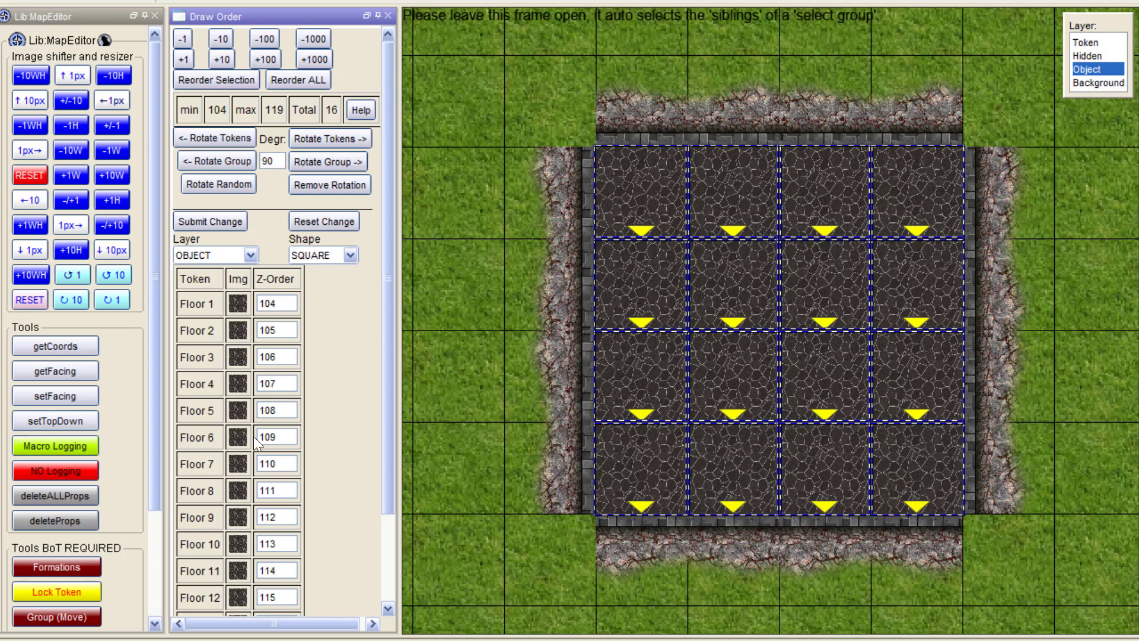
{"action": "scroll", "coordinate": [127, 434], "scroll_direction": "down", "scroll_amount": 5}
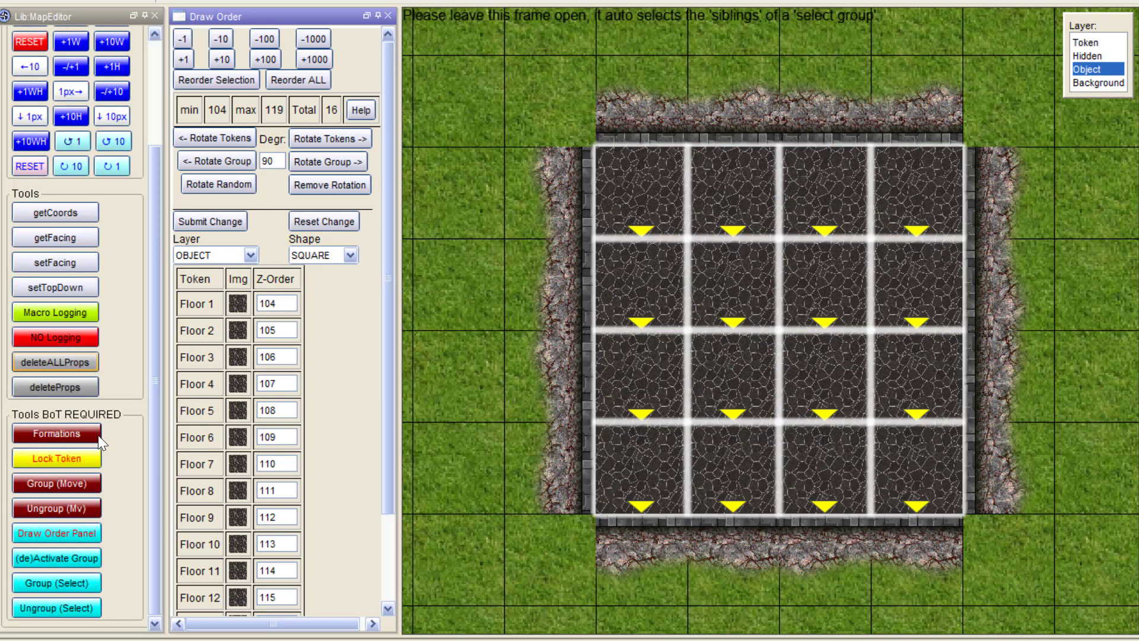
{"action": "left_click", "coordinate": [44, 288]}
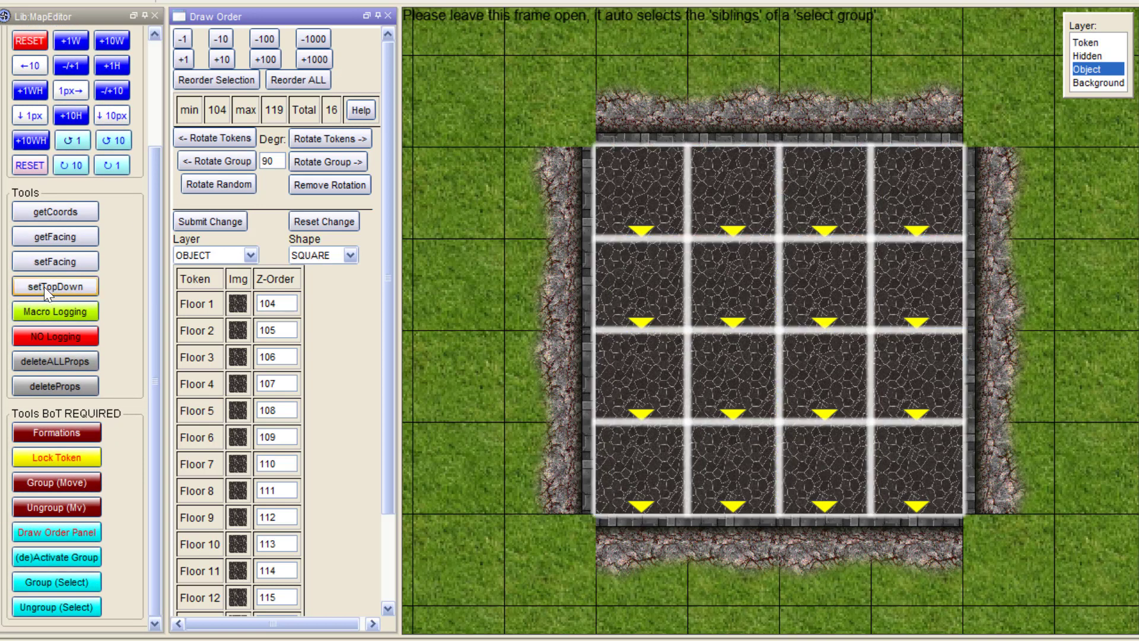
Step: Move the floor tile group out of the walled room onto the grass and delete all its tiles
{"action": "left_click", "coordinate": [603, 208]}
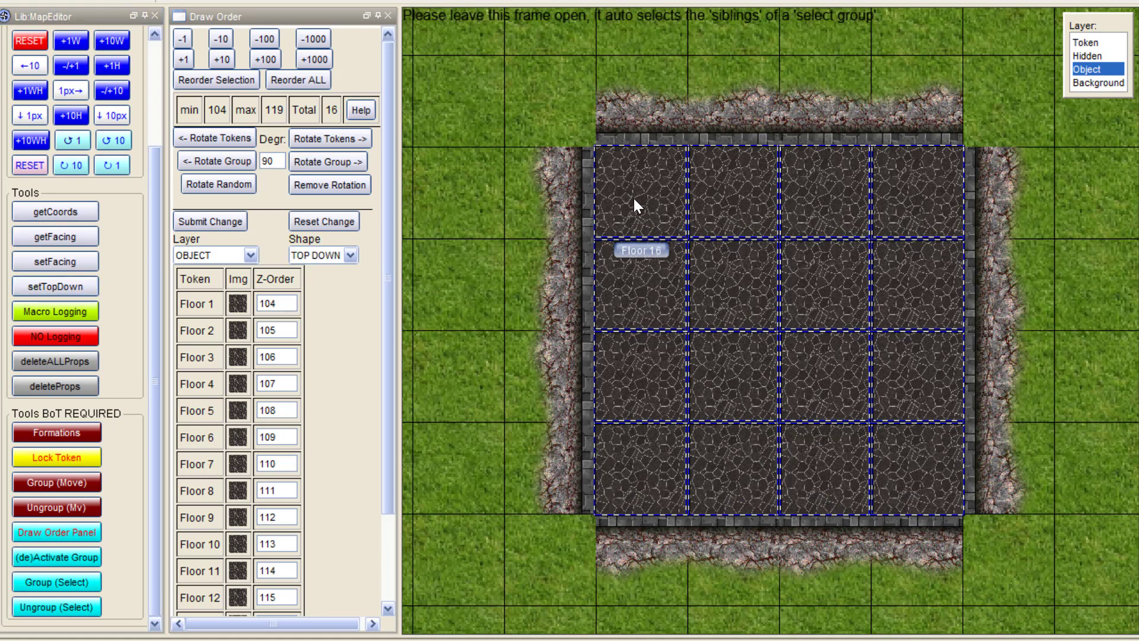
{"action": "scroll", "coordinate": [634, 198], "scroll_direction": "down", "scroll_amount": 7}
{"action": "mouse_move", "coordinate": [692, 245]}
{"action": "left_mouse_down"}
{"action": "mouse_move", "coordinate": [968, 299]}
{"action": "mouse_move", "coordinate": [549, 378]}
{"action": "mouse_move", "coordinate": [758, 236]}
{"action": "left_mouse_up"}
{"action": "left_click", "coordinate": [705, 131]}
{"action": "left_click", "coordinate": [710, 157]}
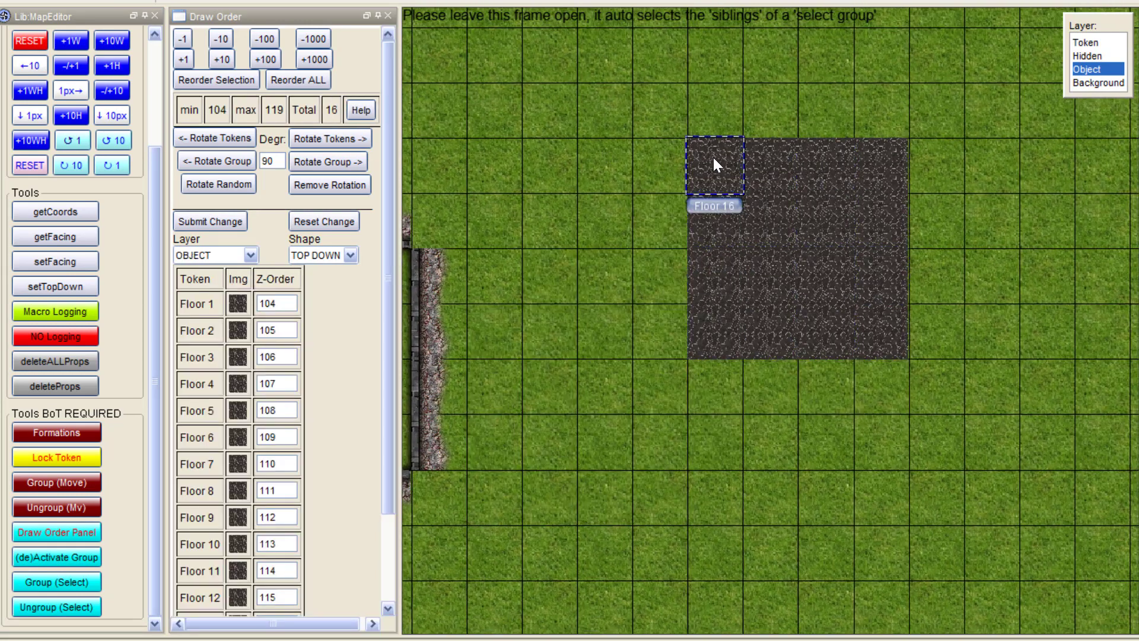
{"action": "key", "text": "Delete"}
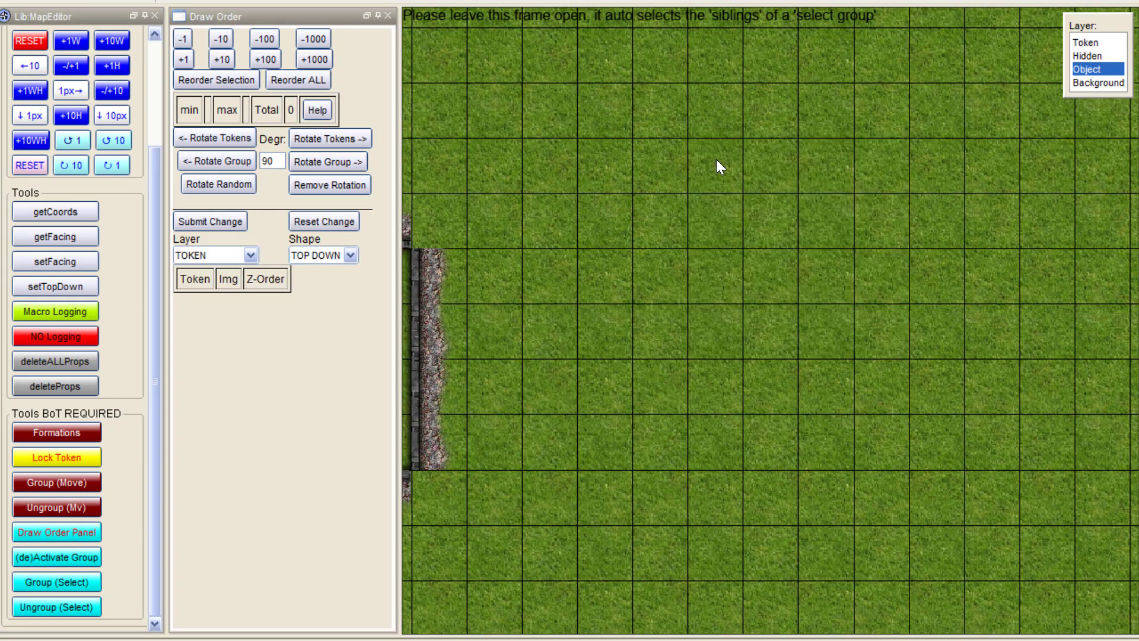
Step: Select the four wall segments forming the room's upper half and move them to open grass beside the room
{"action": "scroll", "coordinate": [717, 159], "scroll_direction": "down", "scroll_amount": 3}
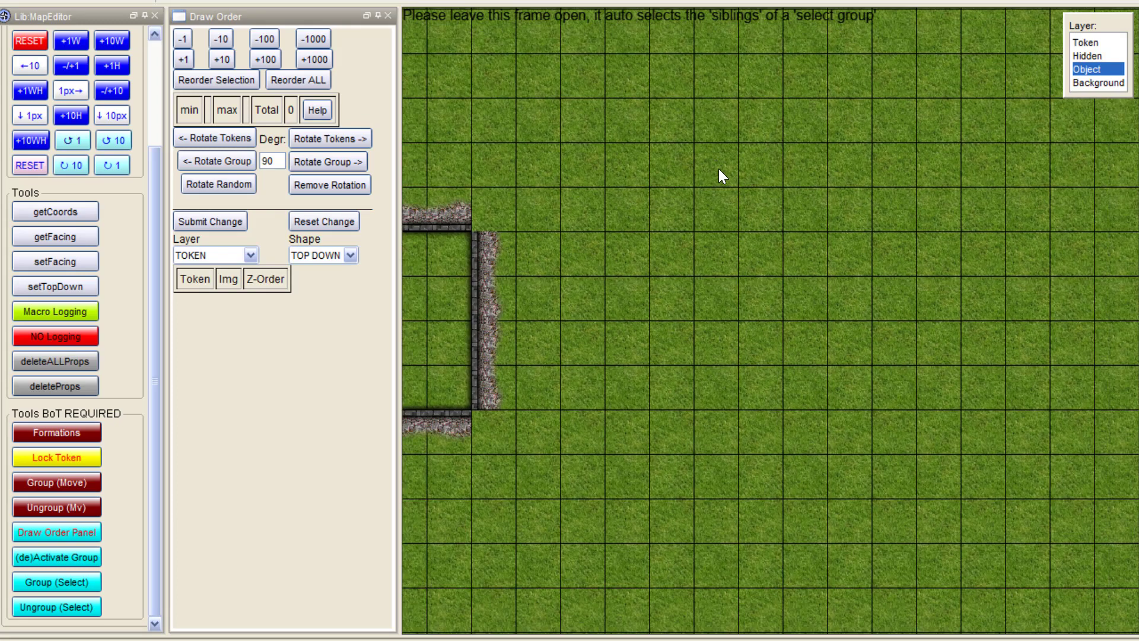
{"action": "left_click_drag", "start_coordinate": [717, 169], "coordinate": [1055, 170]}
{"action": "left_click", "coordinate": [663, 217]}
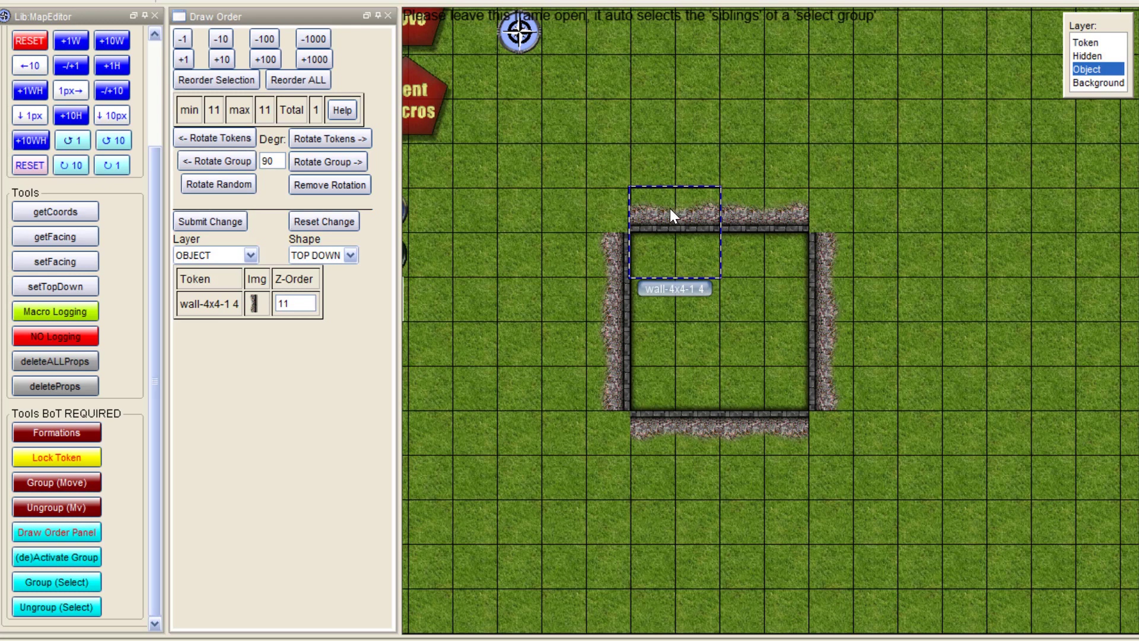
{"action": "mouse_move", "coordinate": [640, 134]}
{"action": "left_mouse_down"}
{"action": "mouse_move", "coordinate": [806, 262]}
{"action": "mouse_move", "coordinate": [773, 252]}
{"action": "mouse_move", "coordinate": [756, 219]}
{"action": "mouse_move", "coordinate": [1026, 176]}
{"action": "mouse_move", "coordinate": [816, 191]}
{"action": "mouse_move", "coordinate": [844, 209]}
{"action": "left_mouse_up"}
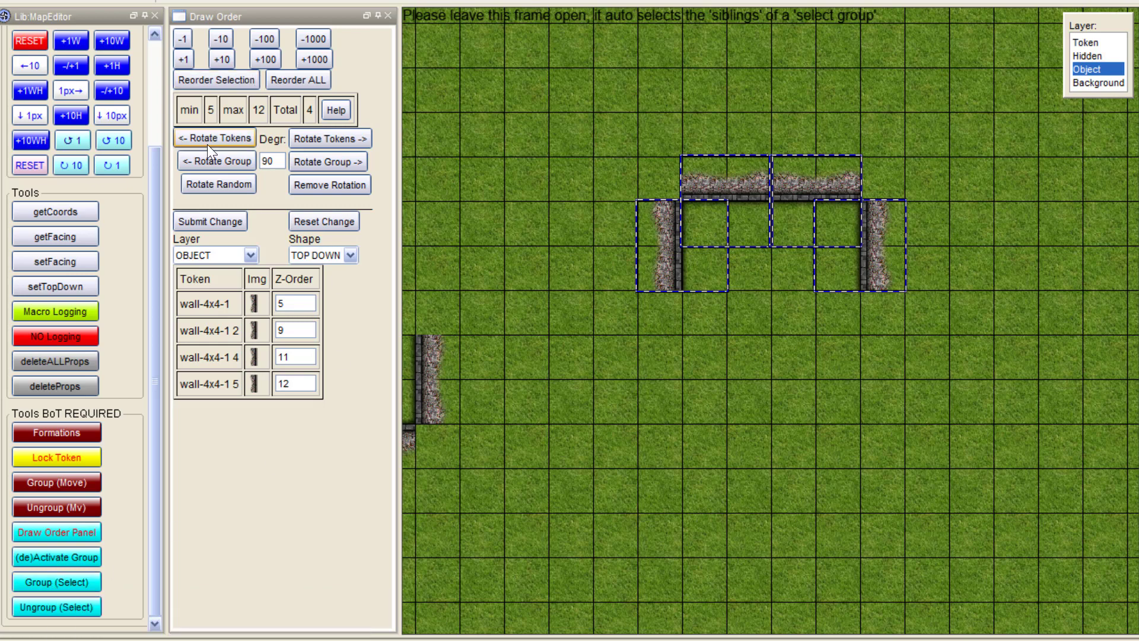
Step: Rotate the four selected wall segments individually clockwise in 90-degree increments through a full turn
{"action": "left_click", "coordinate": [324, 140]}
{"action": "left_click", "coordinate": [322, 138]}
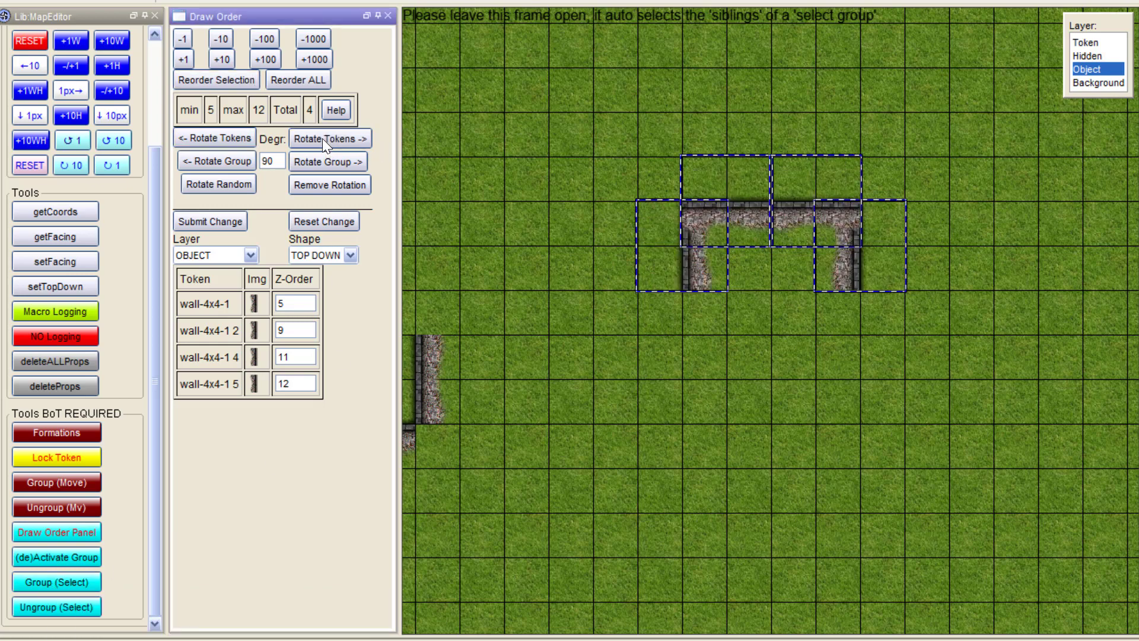
{"action": "left_click", "coordinate": [322, 138]}
{"action": "left_click", "coordinate": [322, 138]}
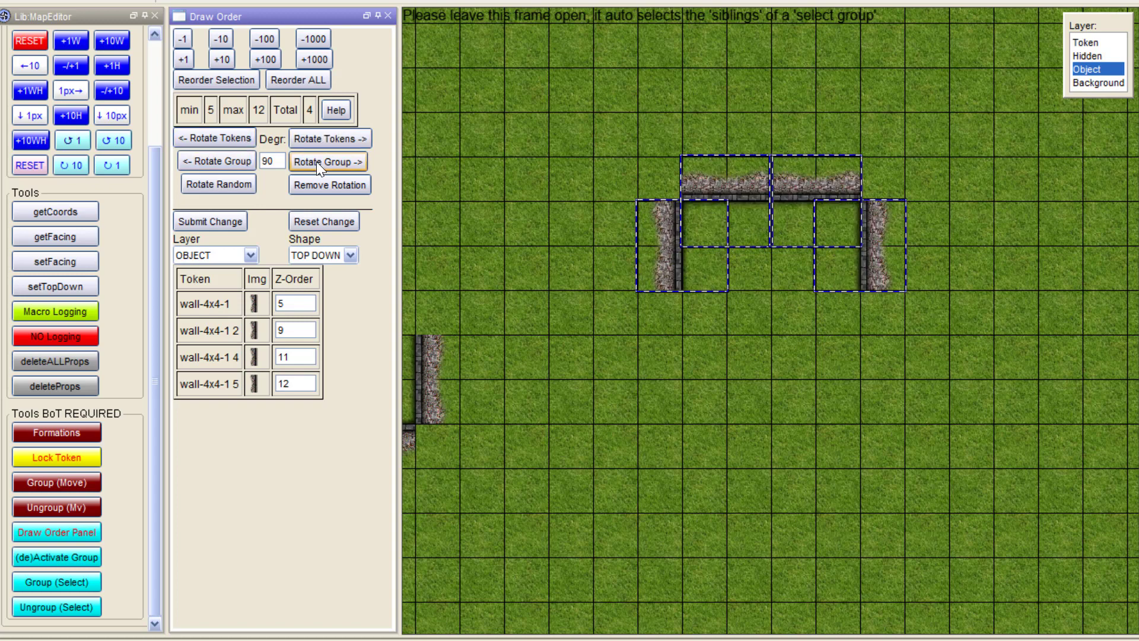
Step: Rotate the four wall segments together as a group clockwise in 90-degree increments until they return to their starting position
{"action": "left_click", "coordinate": [316, 161]}
{"action": "left_click", "coordinate": [316, 161]}
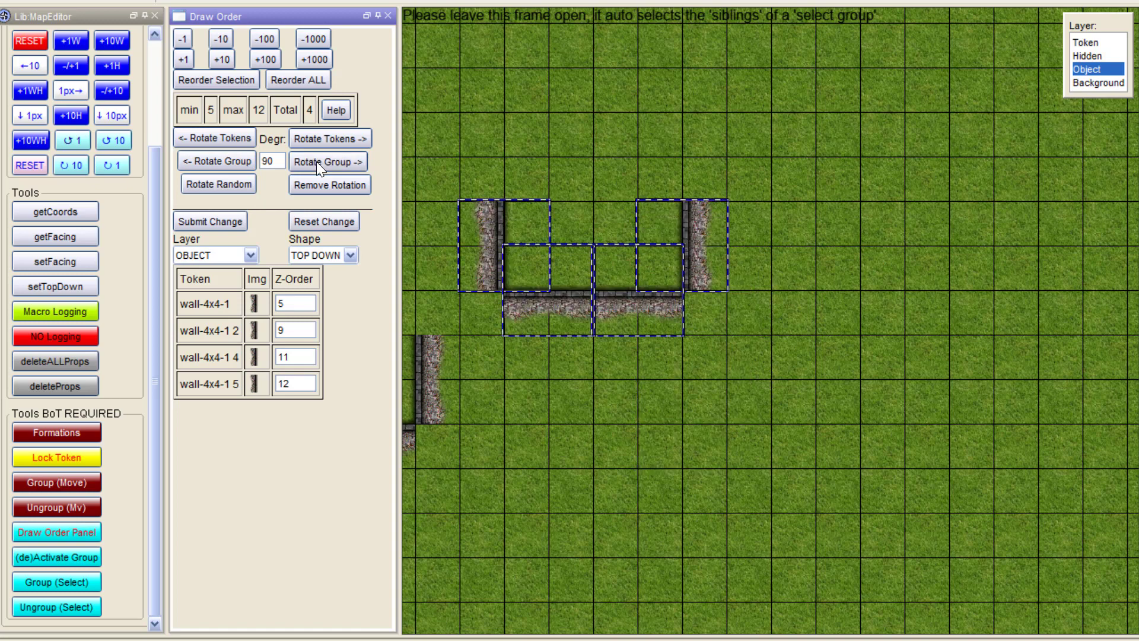
{"action": "left_click", "coordinate": [316, 161]}
{"action": "left_click", "coordinate": [316, 162]}
{"action": "left_click", "coordinate": [316, 162]}
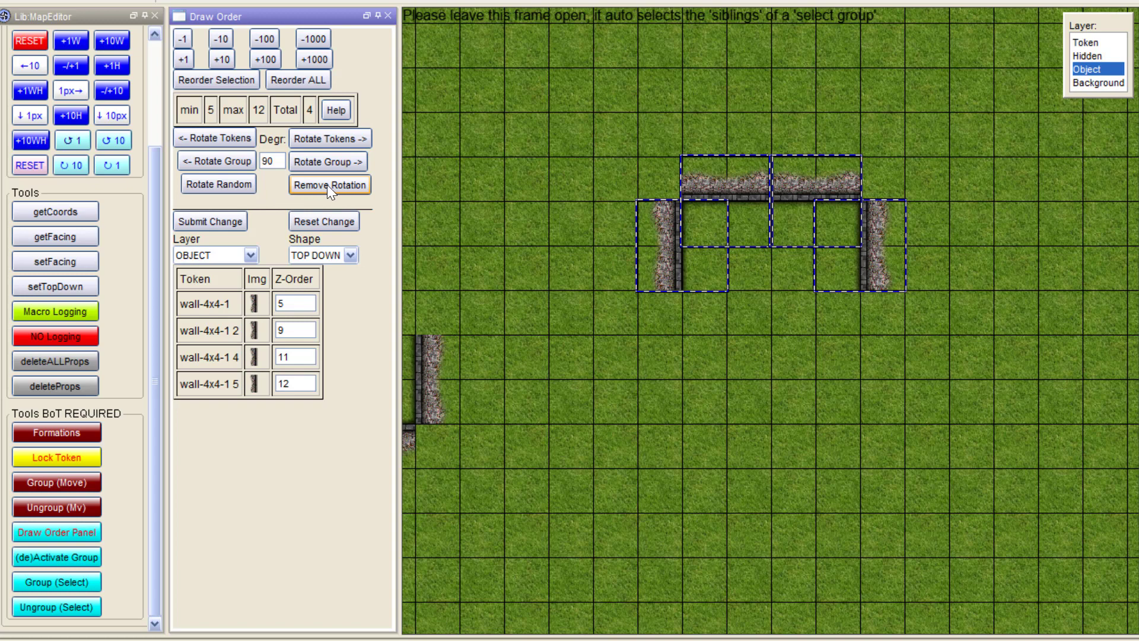
Step: Apply random rotation to the four wall segments several times and remove their rotation
{"action": "left_click", "coordinate": [209, 187]}
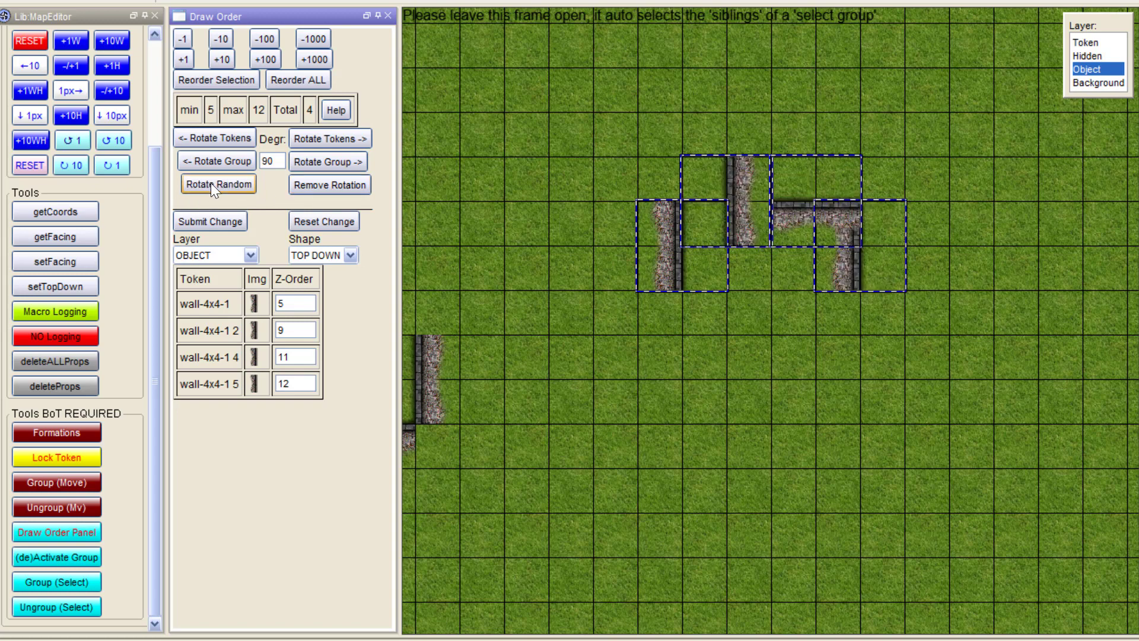
{"action": "left_click", "coordinate": [254, 183]}
{"action": "left_click", "coordinate": [254, 184]}
{"action": "left_click", "coordinate": [254, 184]}
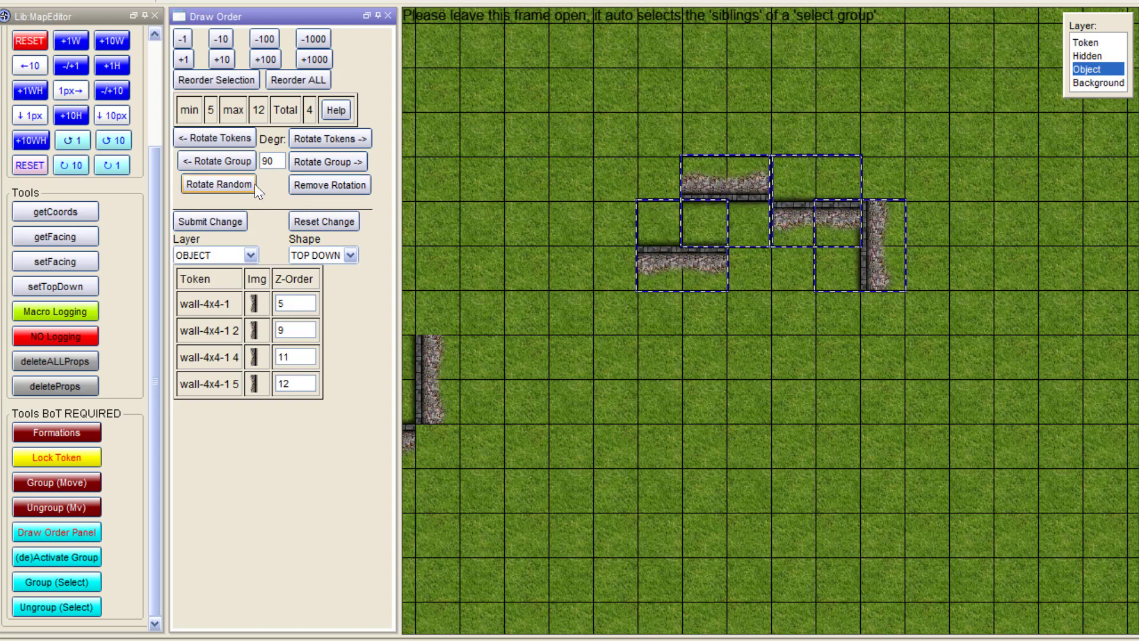
{"action": "left_click", "coordinate": [330, 188]}
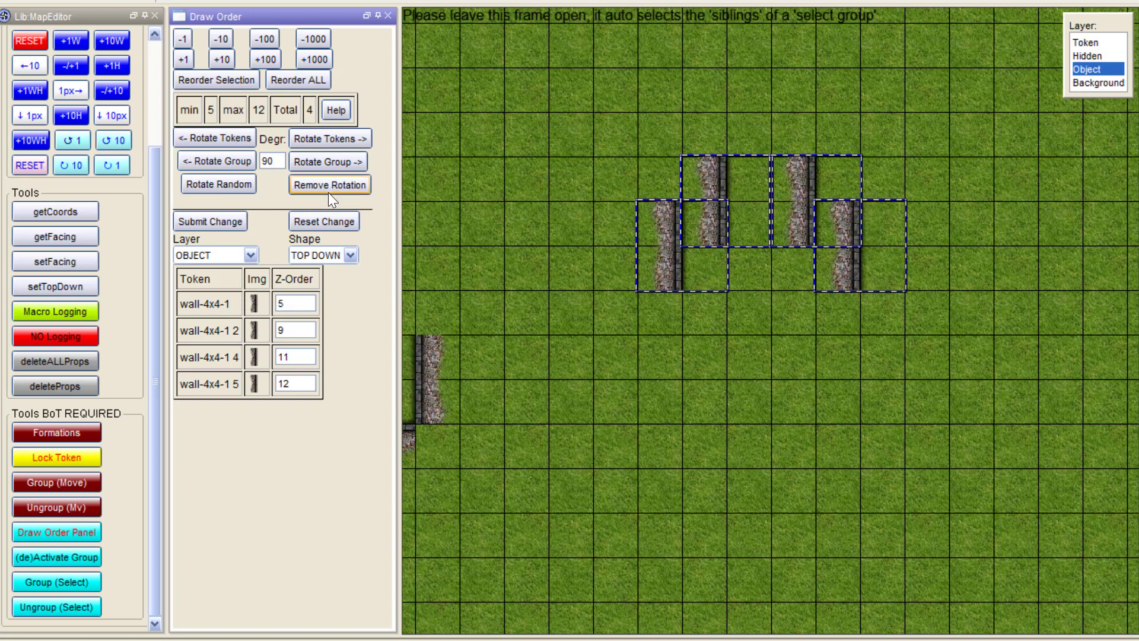
Step: Enter 1200 as the z-order of wall-4x4-1 5 and reset the change without submitting it
{"action": "left_click", "coordinate": [297, 309]}
{"action": "left_click", "coordinate": [293, 325]}
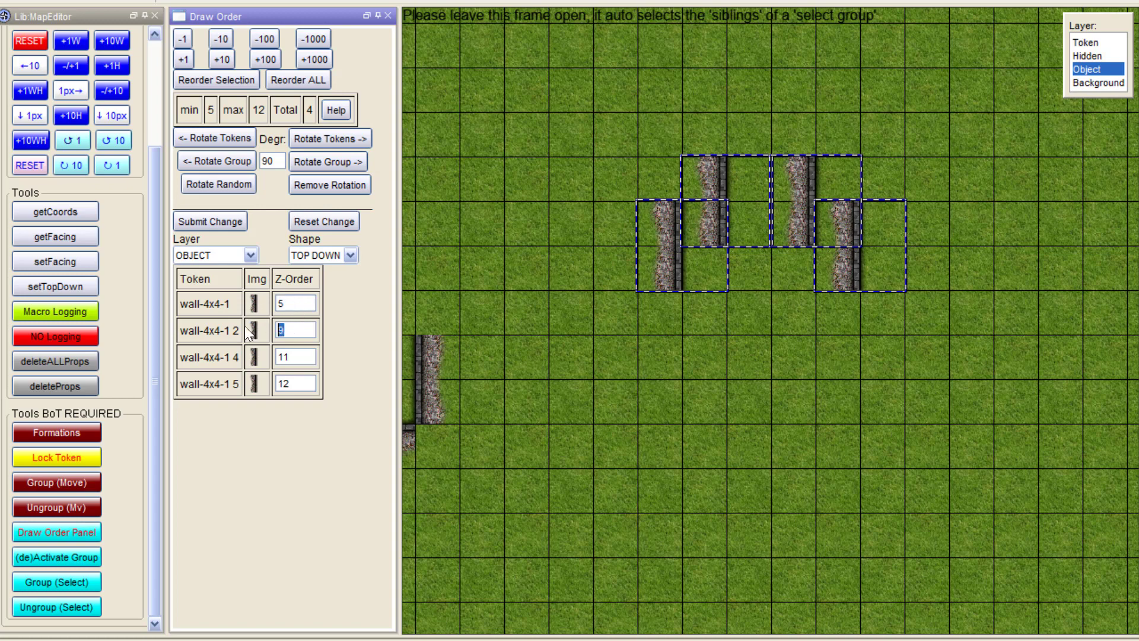
{"action": "left_click", "coordinate": [296, 359]}
{"action": "left_click", "coordinate": [294, 384]}
{"action": "left_click_drag", "start_coordinate": [301, 379], "coordinate": [253, 379]}
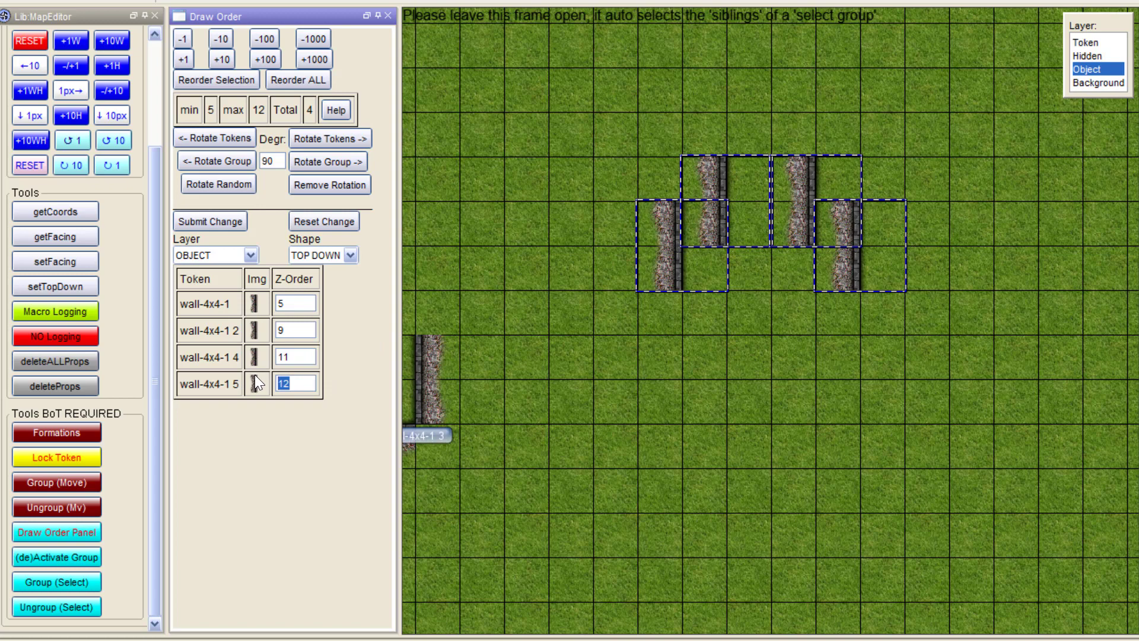
{"action": "type", "text": "1200"}
{"action": "left_click", "coordinate": [319, 220]}
Step: Change the layer of the four selected wall segments to TOKEN and submit the change
{"action": "left_click", "coordinate": [250, 254]}
{"action": "left_click", "coordinate": [190, 273]}
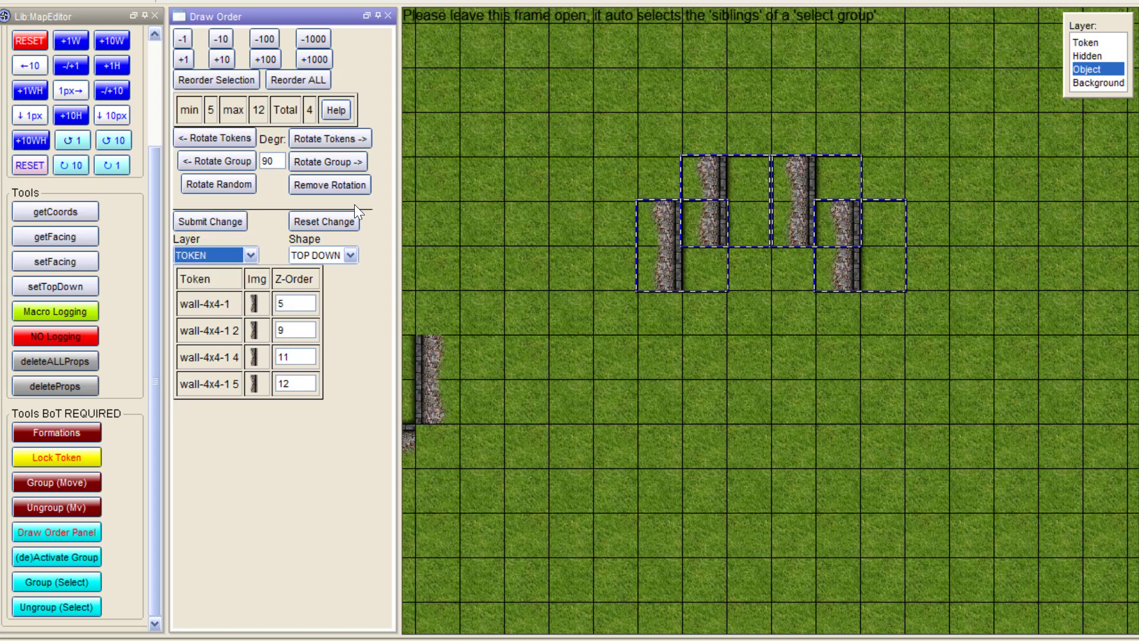
{"action": "left_click", "coordinate": [197, 220]}
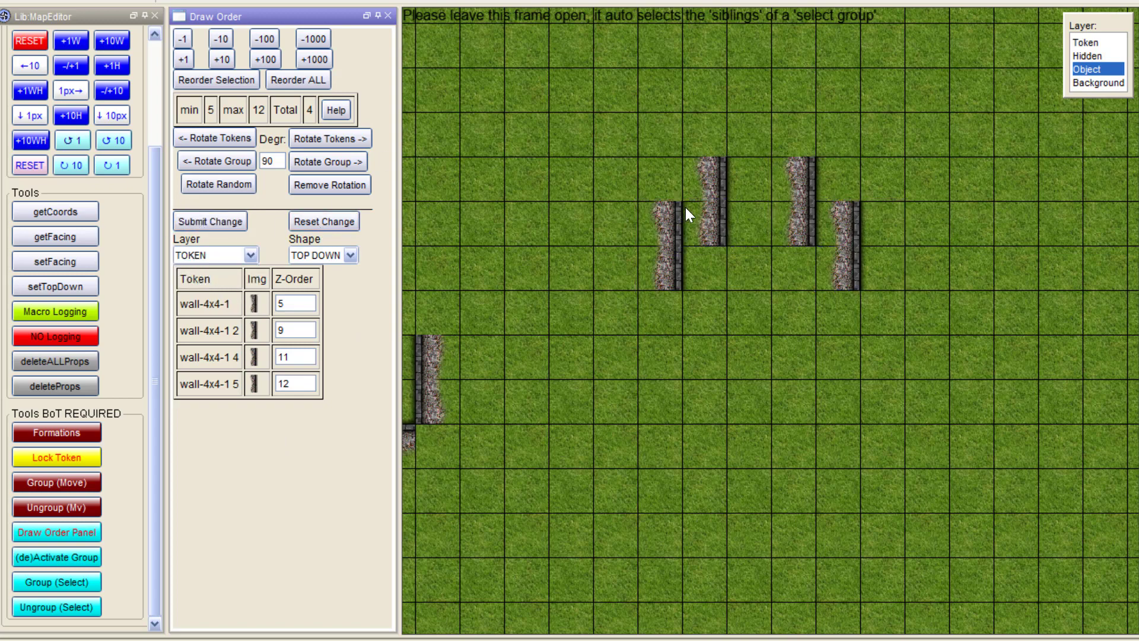
Step: Switch the map to the Token layer, select the four moved wall segments, and keep TOP DOWN as their shape
{"action": "left_click_drag", "start_coordinate": [574, 136], "coordinate": [880, 265]}
{"action": "left_click", "coordinate": [1086, 42]}
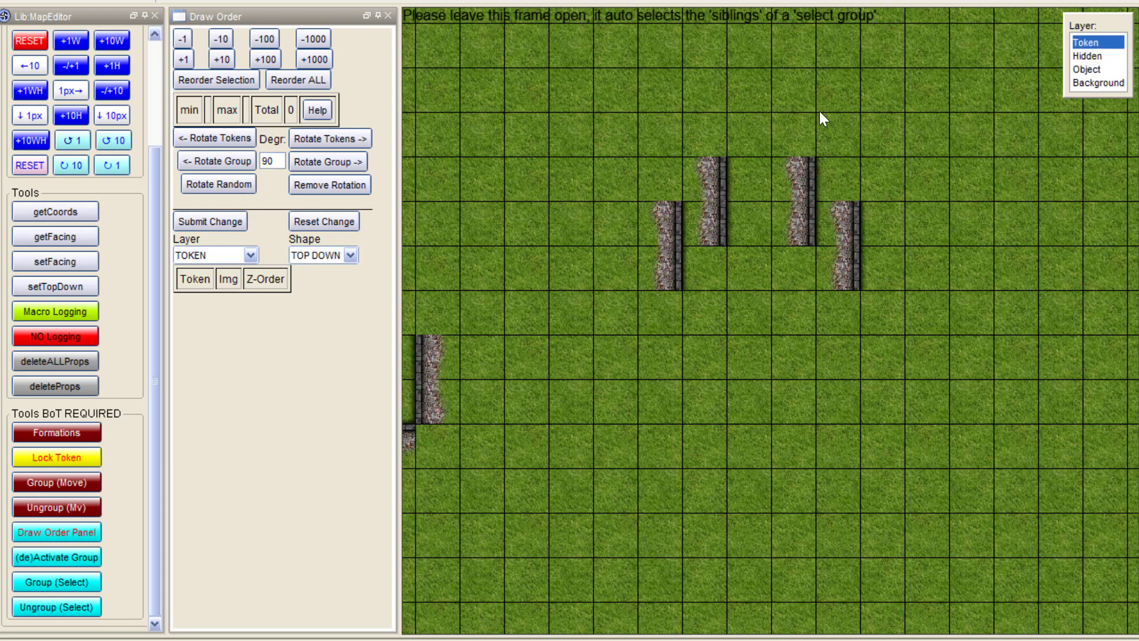
{"action": "left_click_drag", "start_coordinate": [611, 128], "coordinate": [887, 336]}
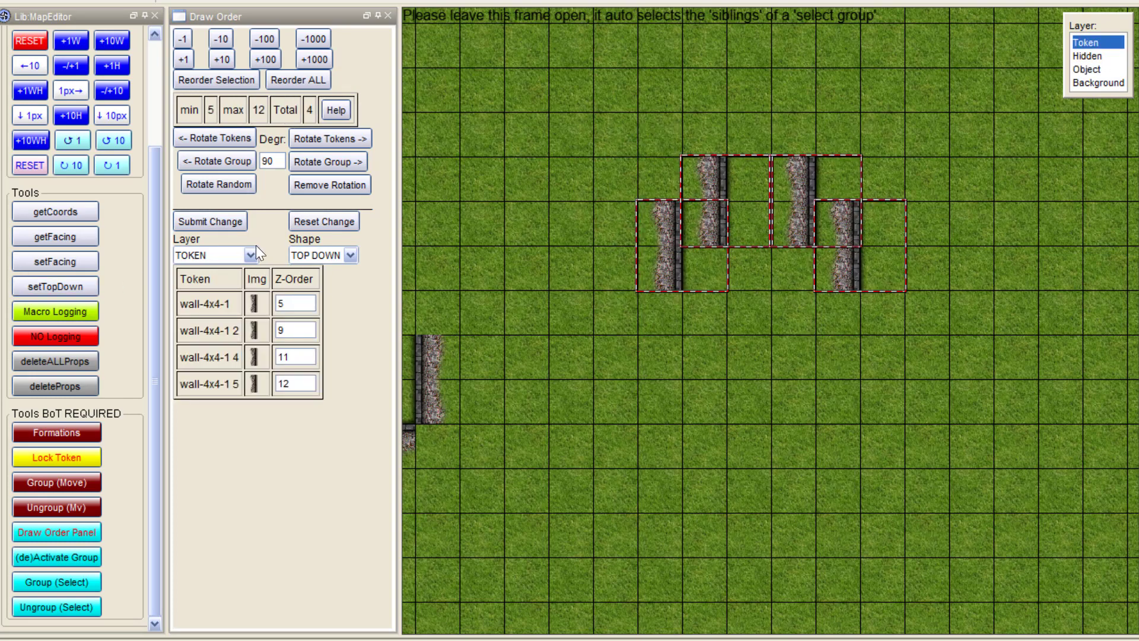
{"action": "left_click", "coordinate": [319, 253]}
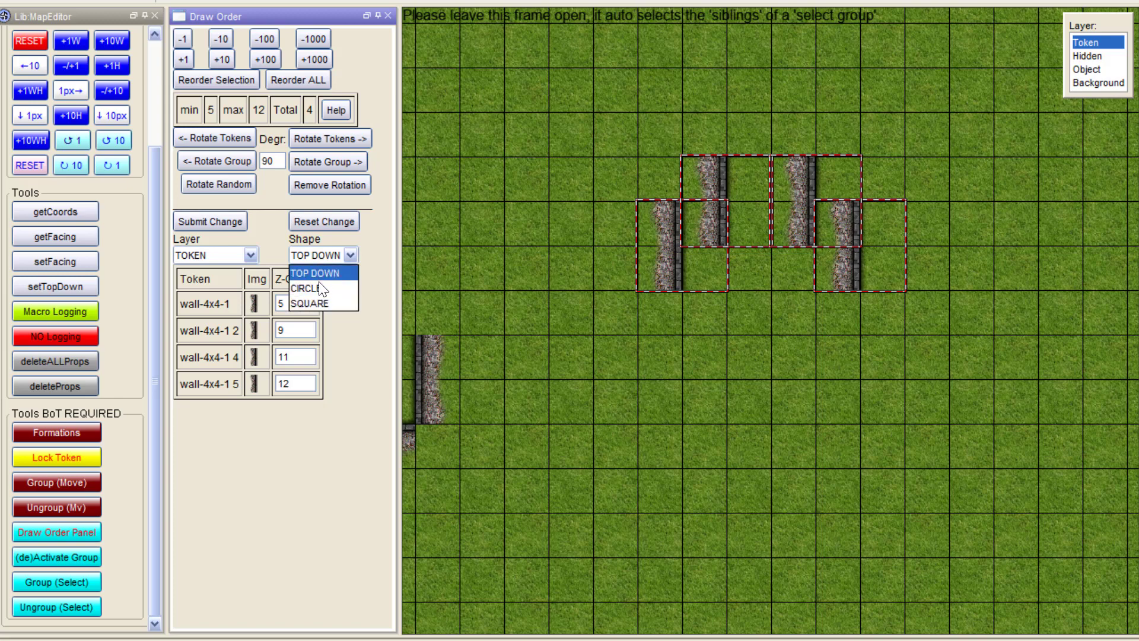
{"action": "left_click", "coordinate": [319, 264]}
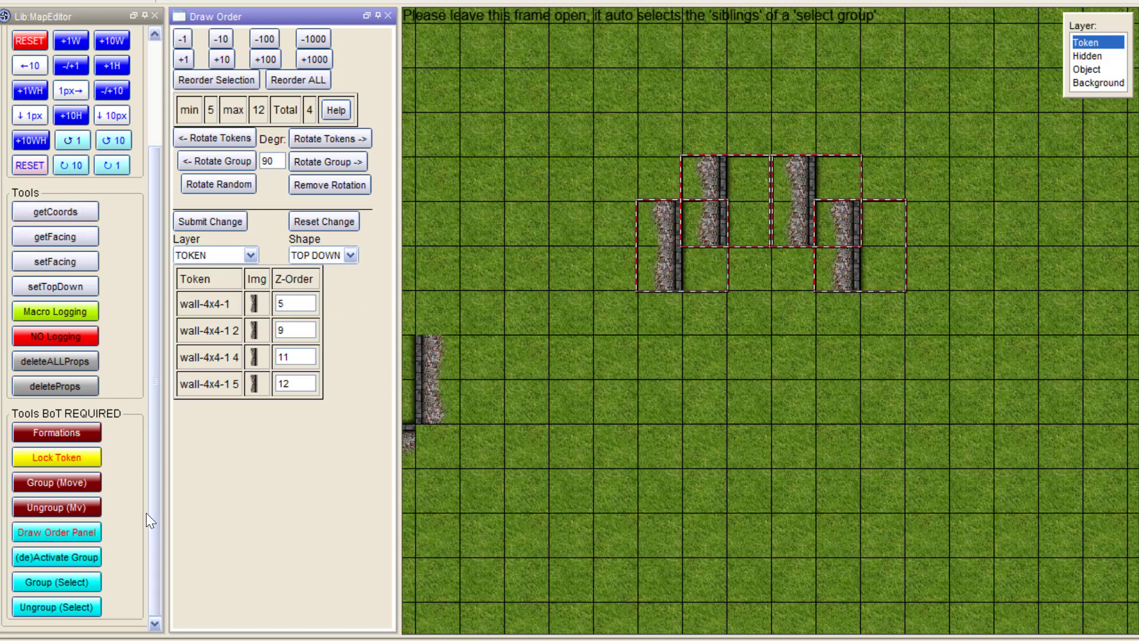